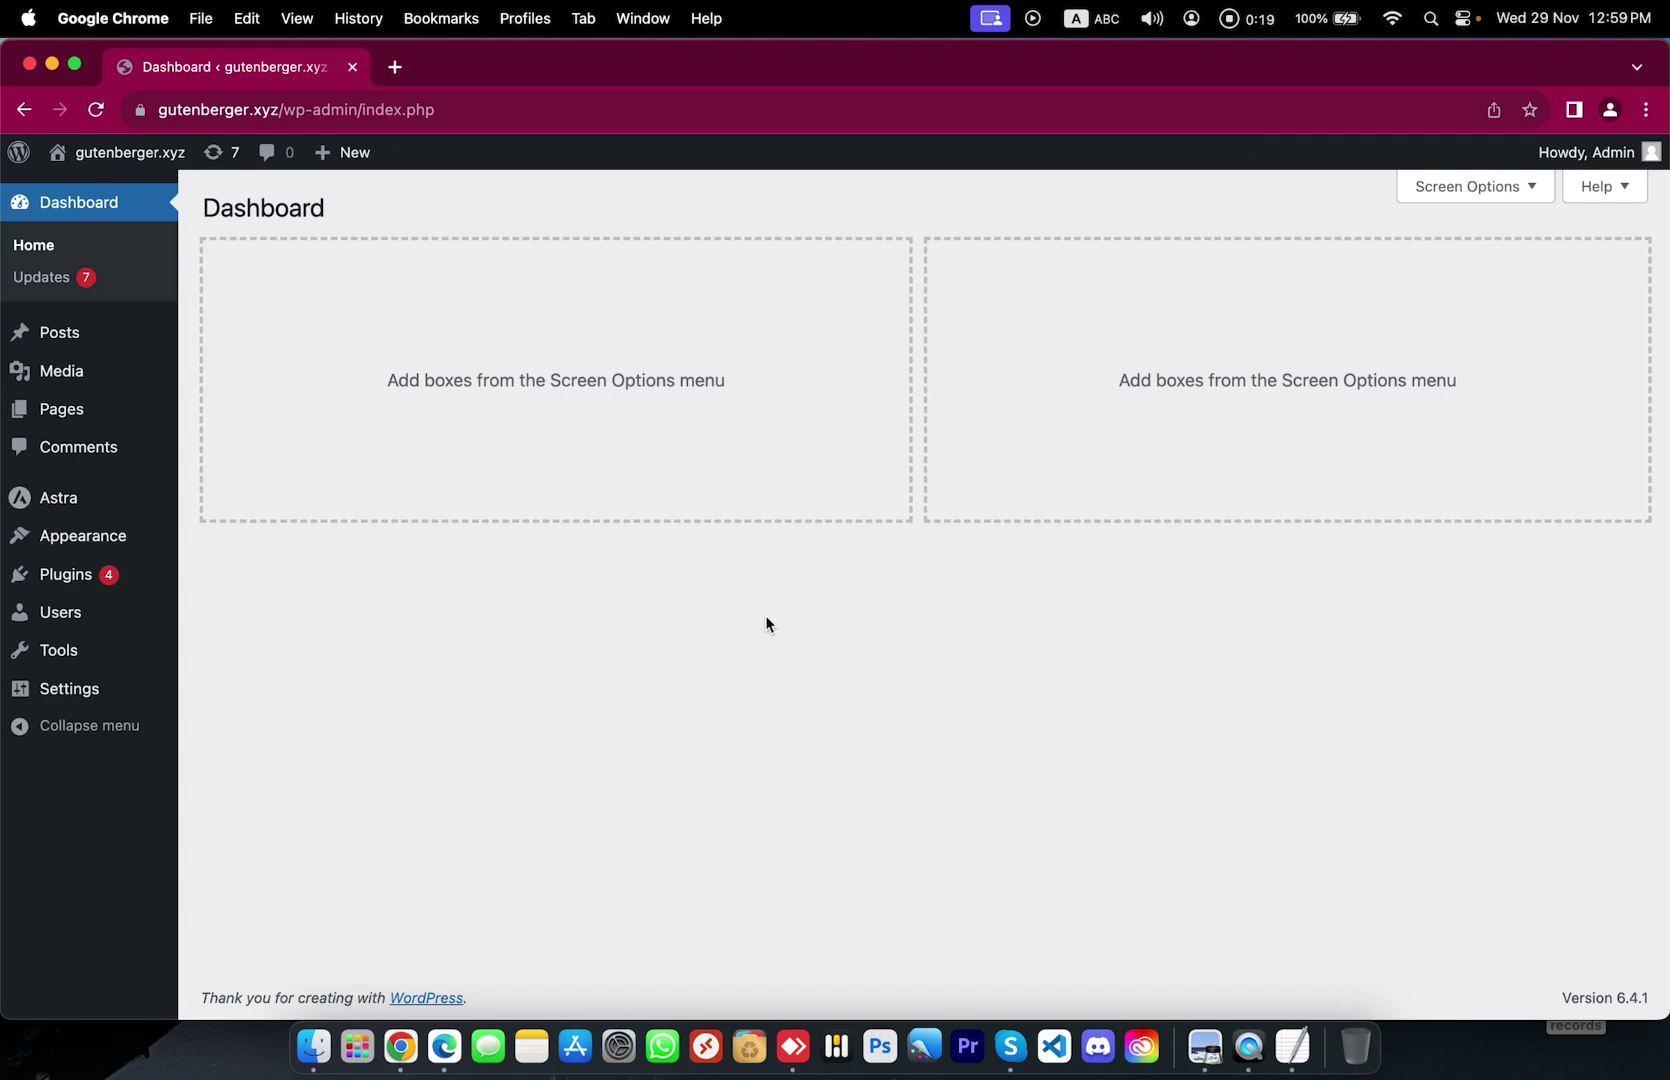
Step: Upload editorial-rating-pro.zip as a new plugin, install it, and activate it
mouse_move(155, 580)
left_click(228, 608)
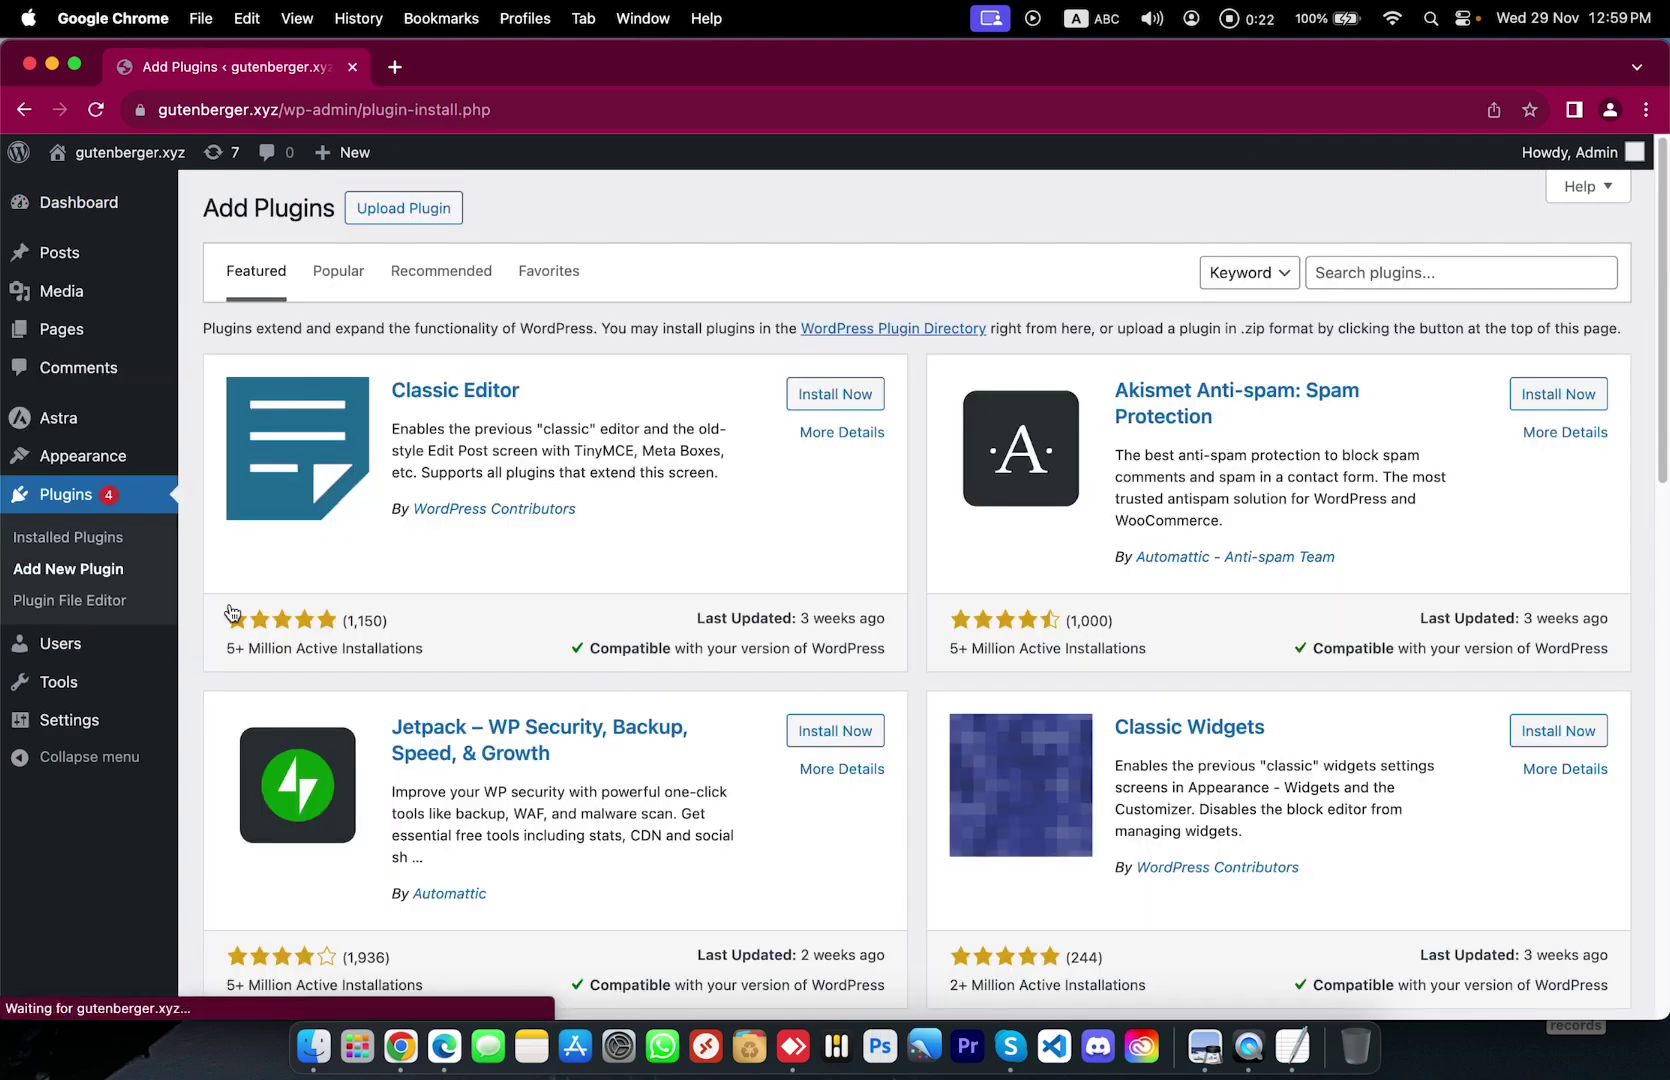
left_click(440, 208)
left_click(742, 410)
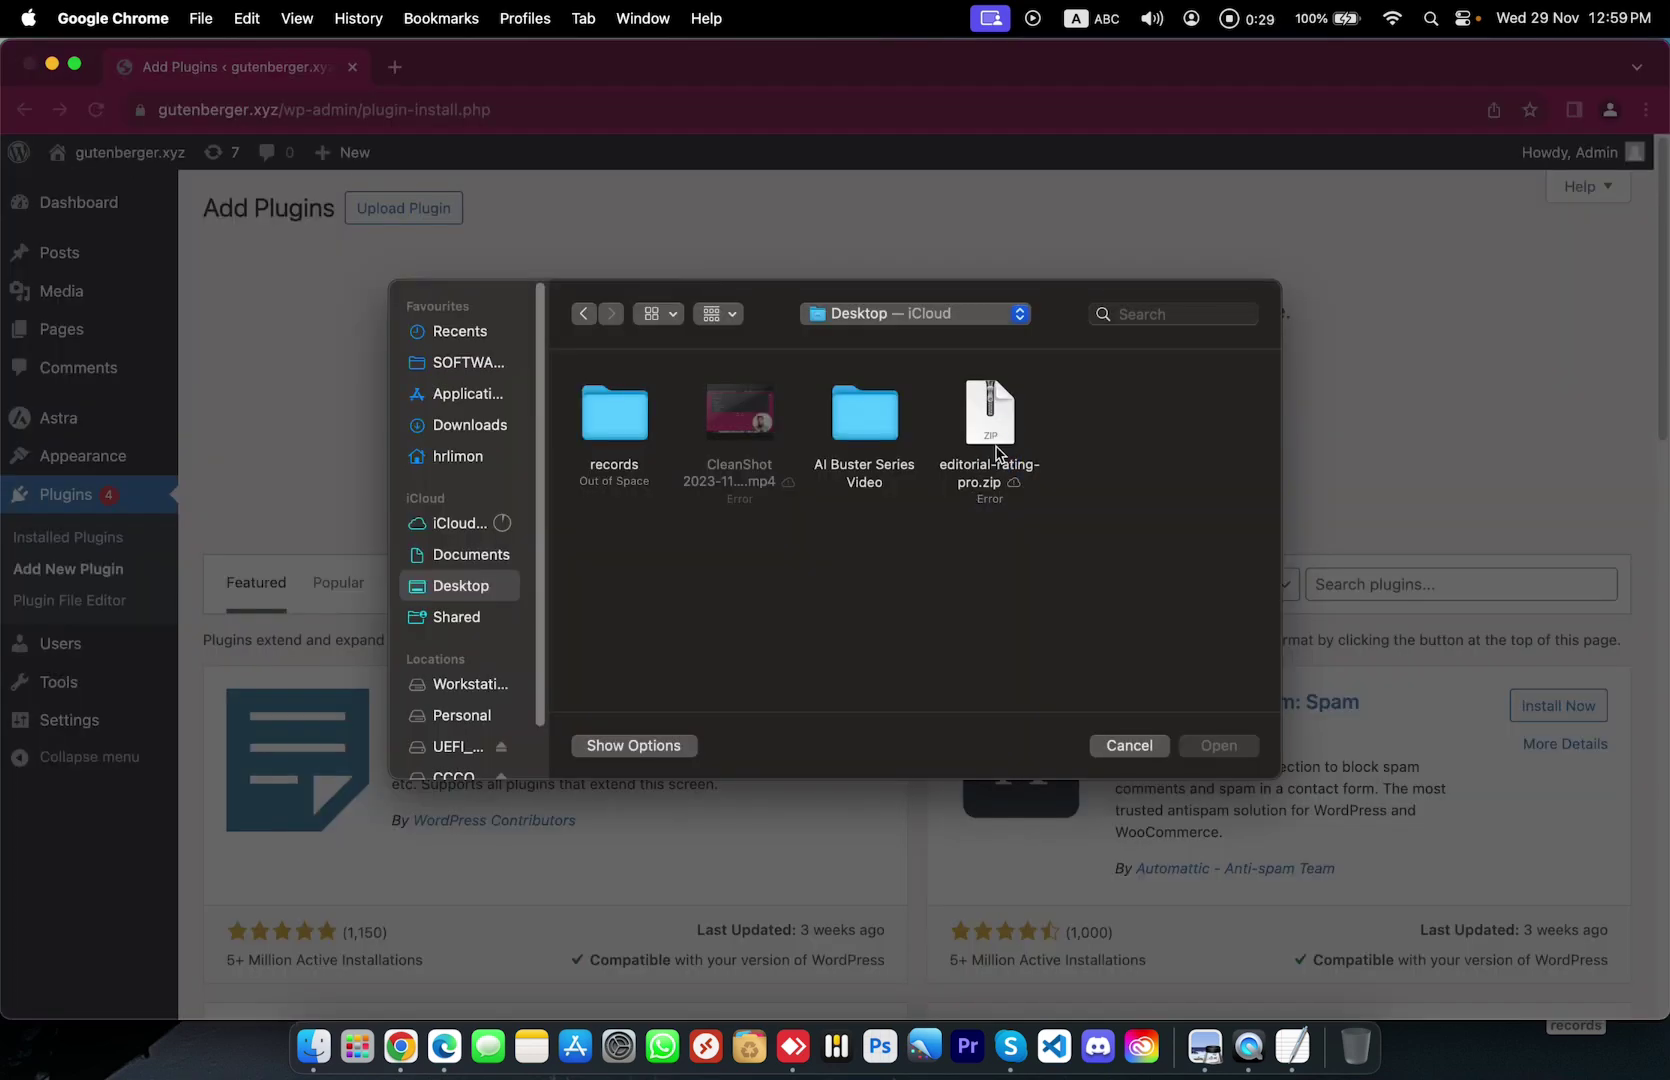
double_click(990, 425)
left_click(1108, 416)
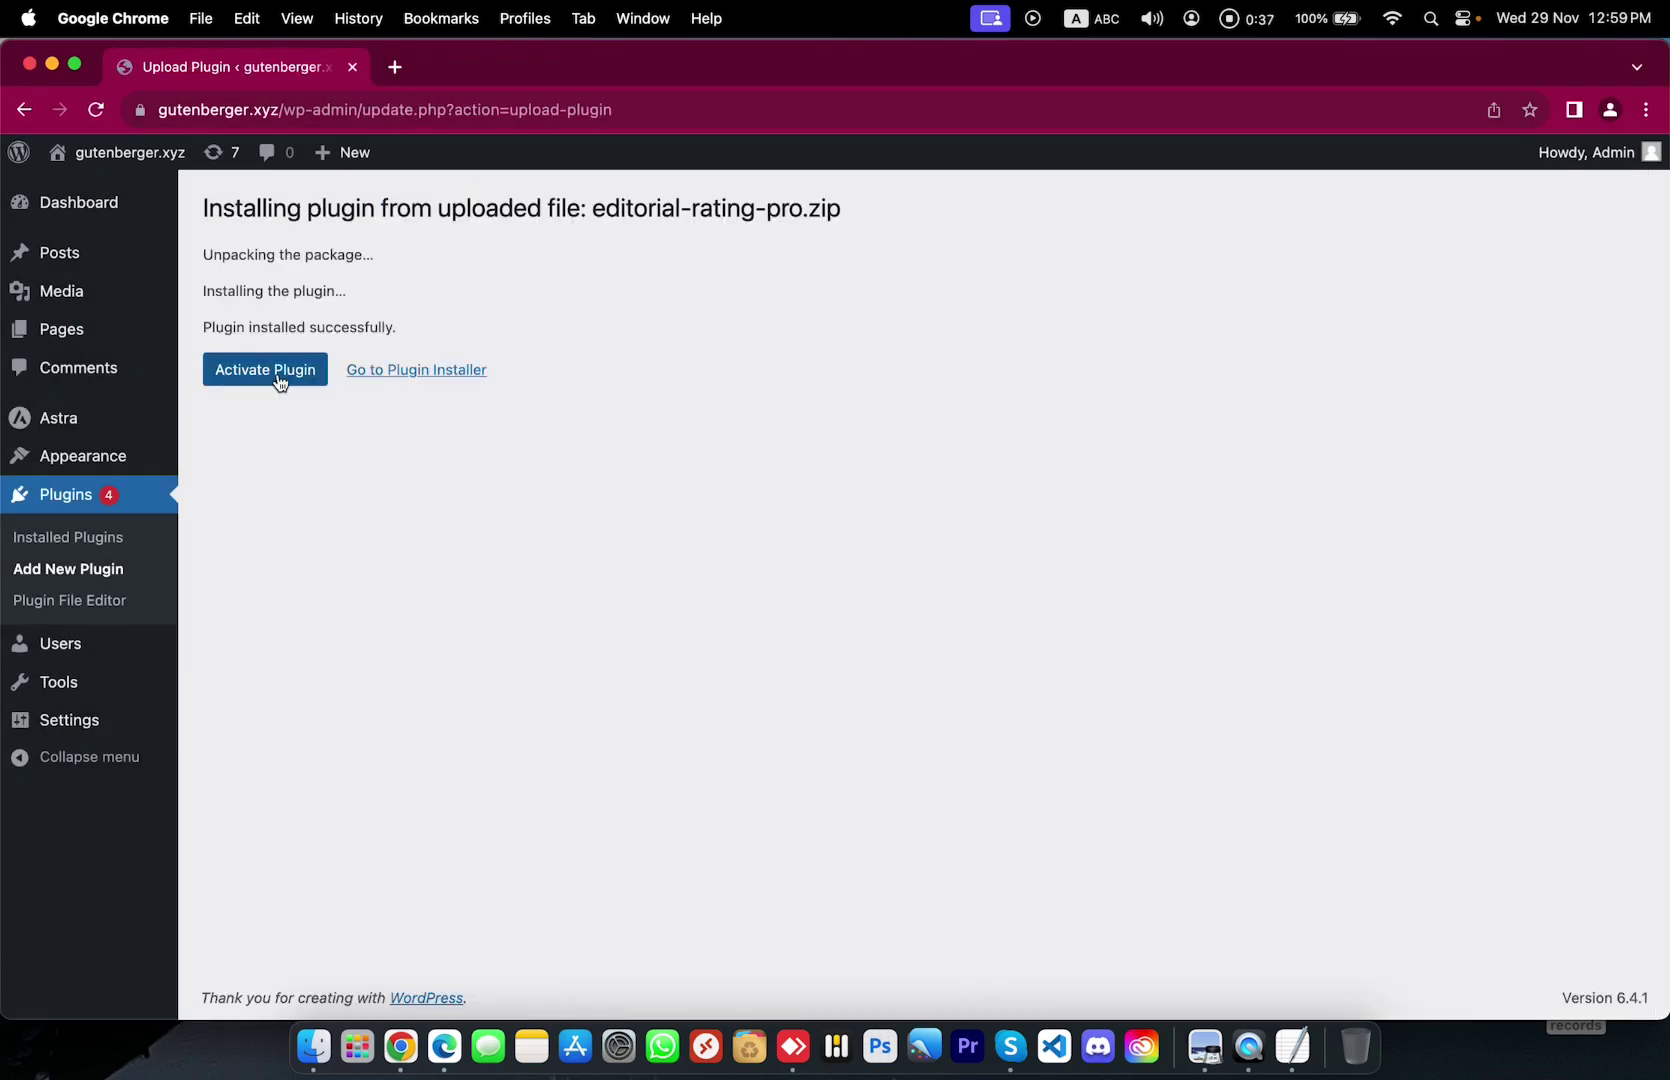
left_click(279, 380)
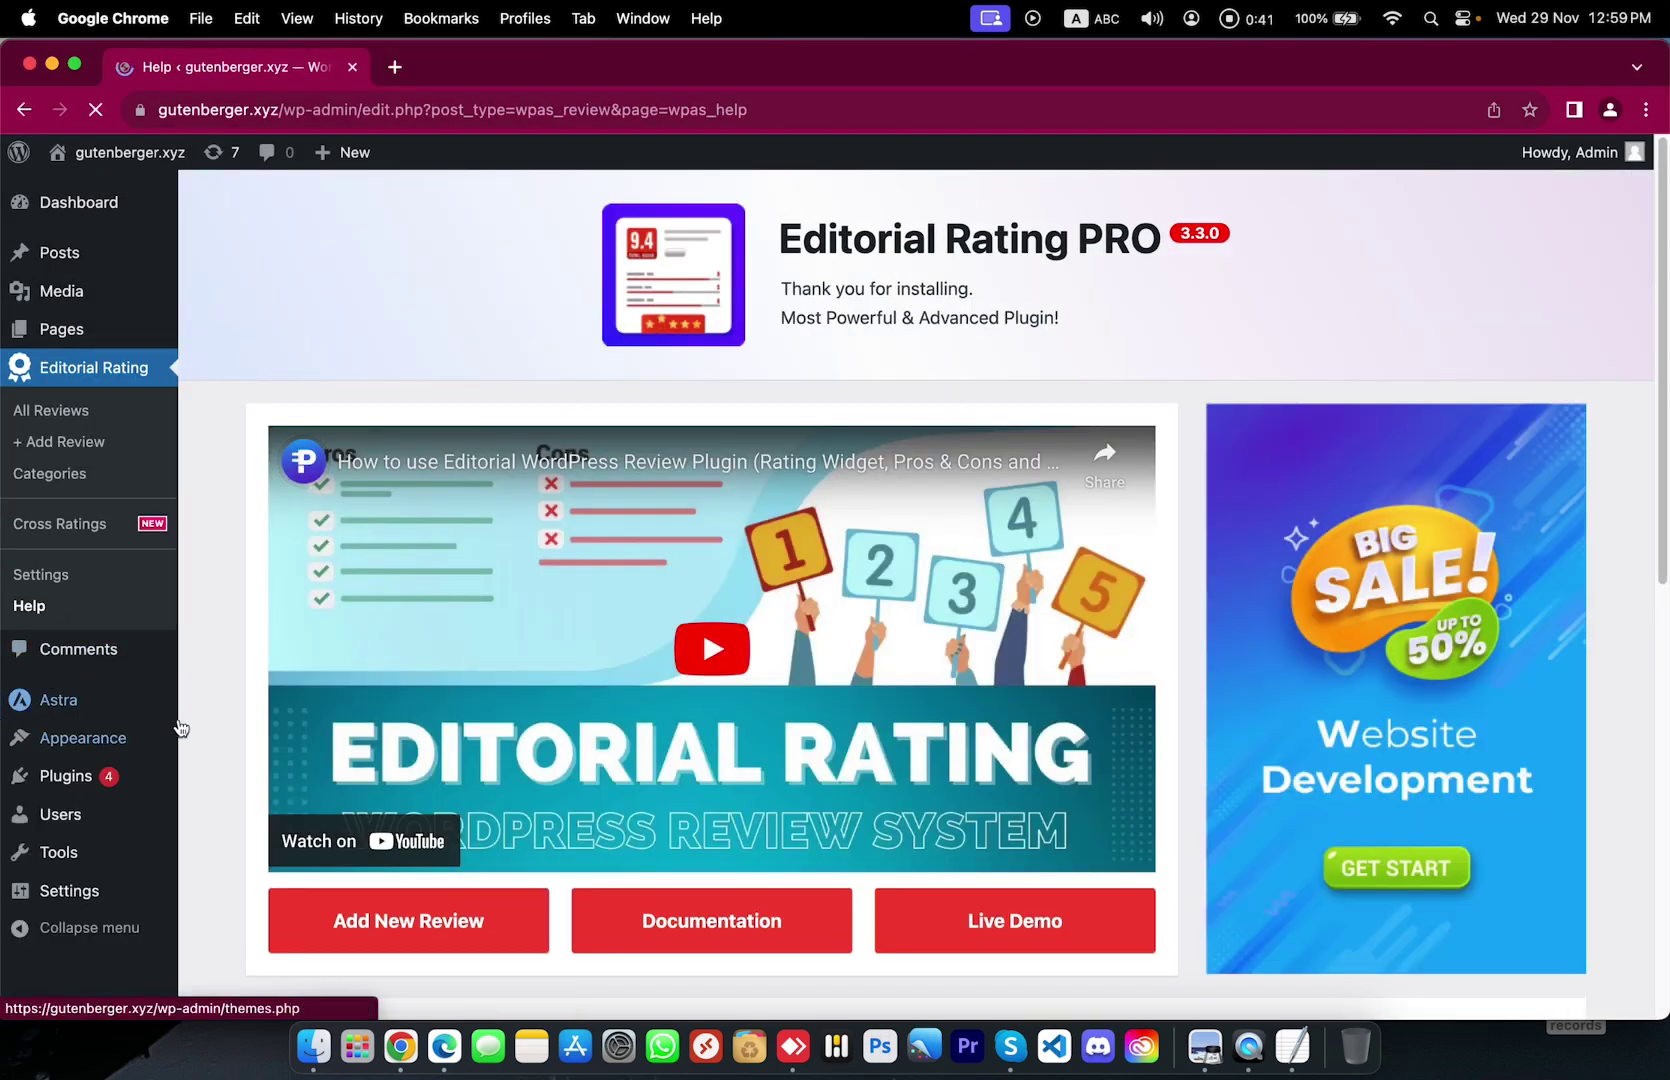
Step: From the Editorial Rating help page, start a new blank review with Add New Review
scroll(216, 723, "down", 3)
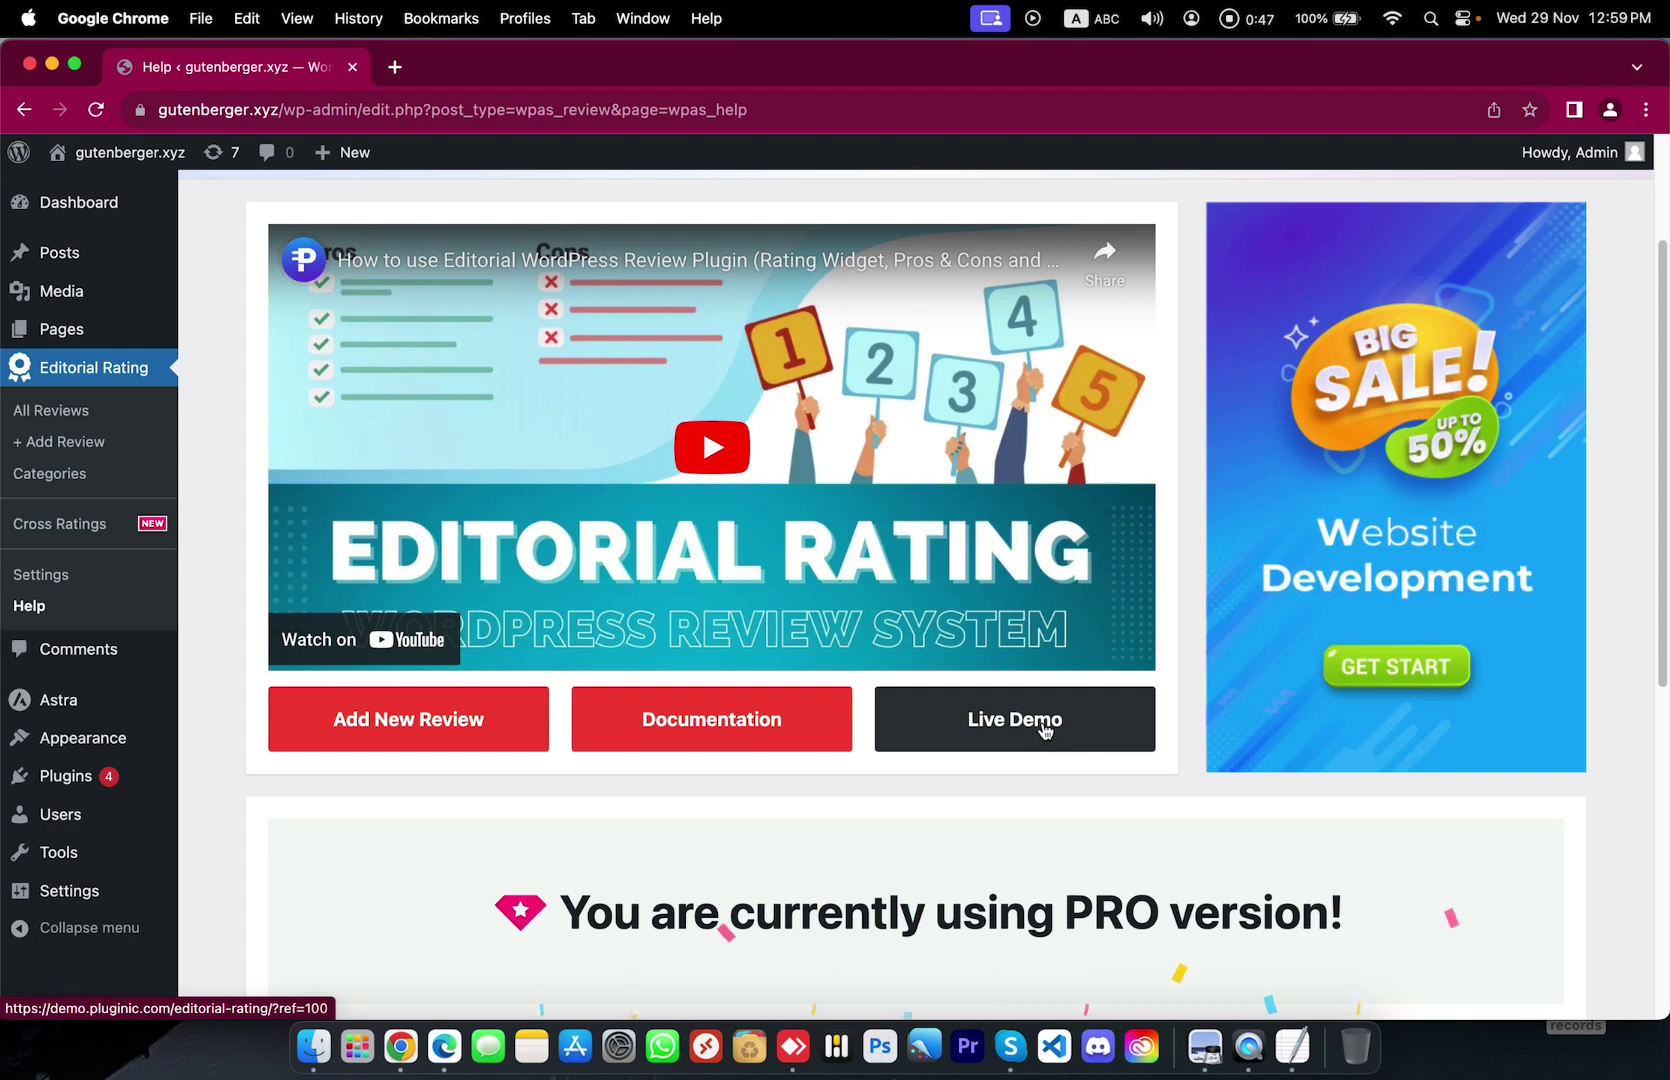
left_click(375, 729)
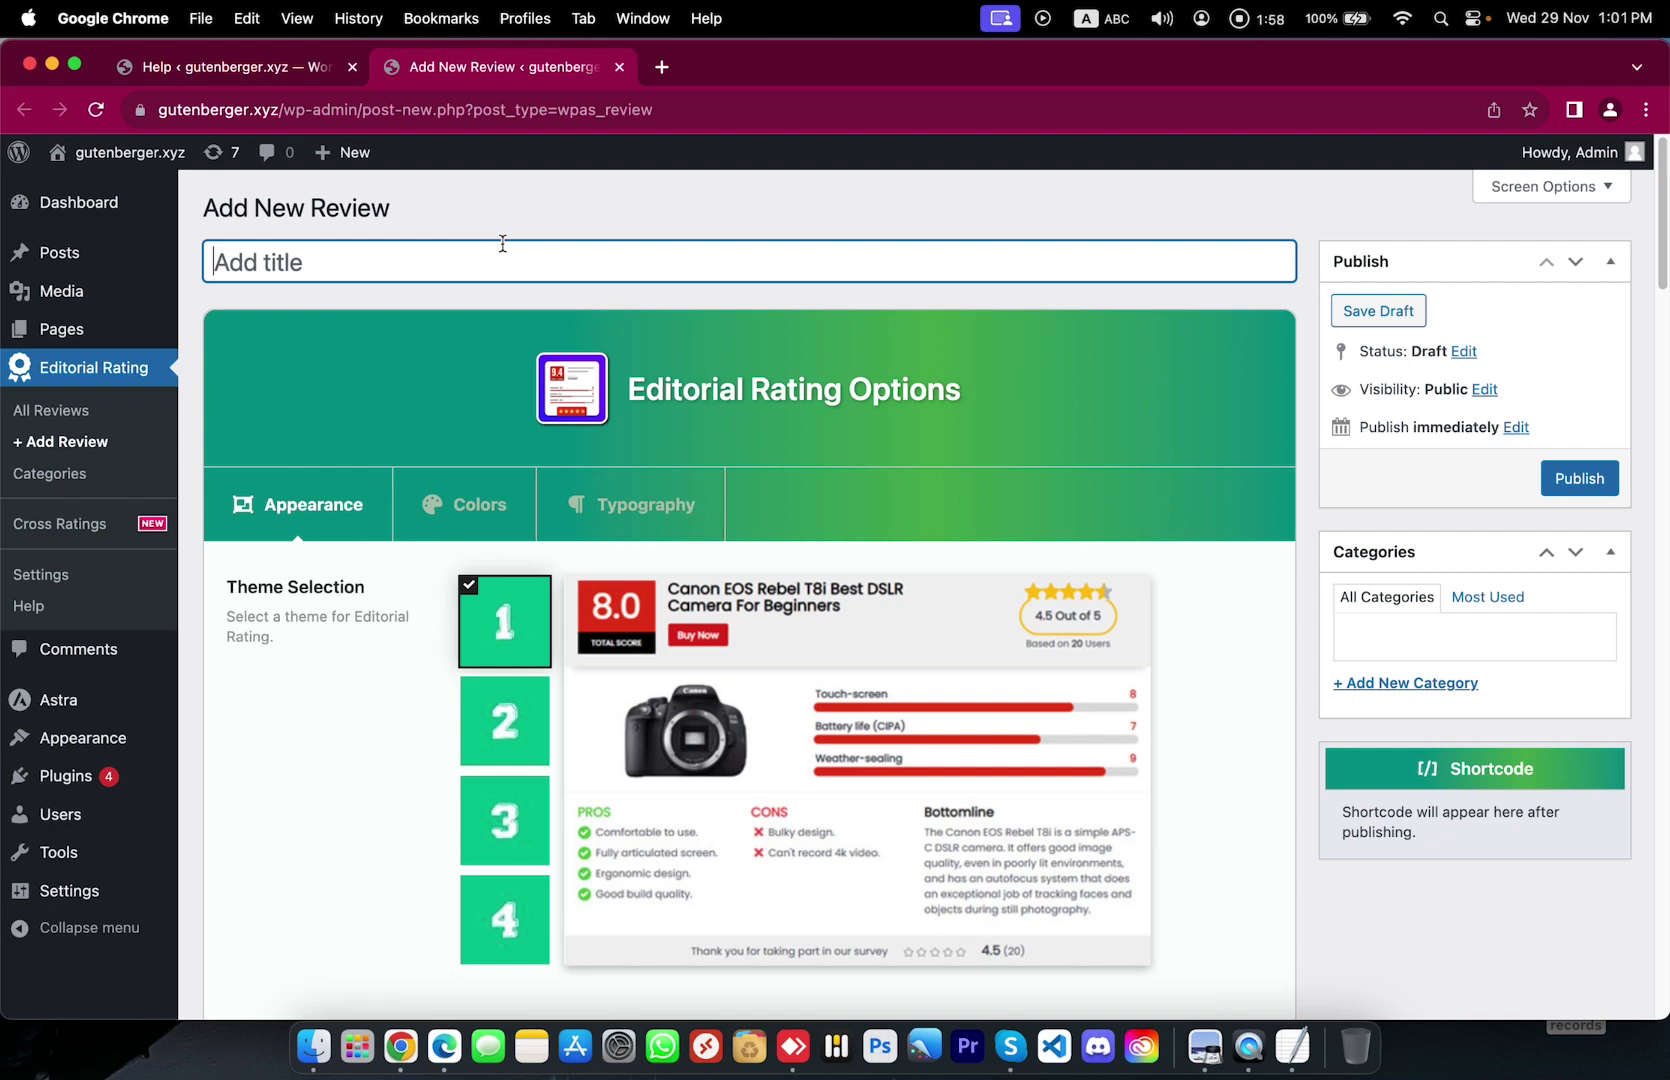
Step: Title the review 'The Canon EOS Rebel T8i' and create a new ticked Canon category
type("The Canon")
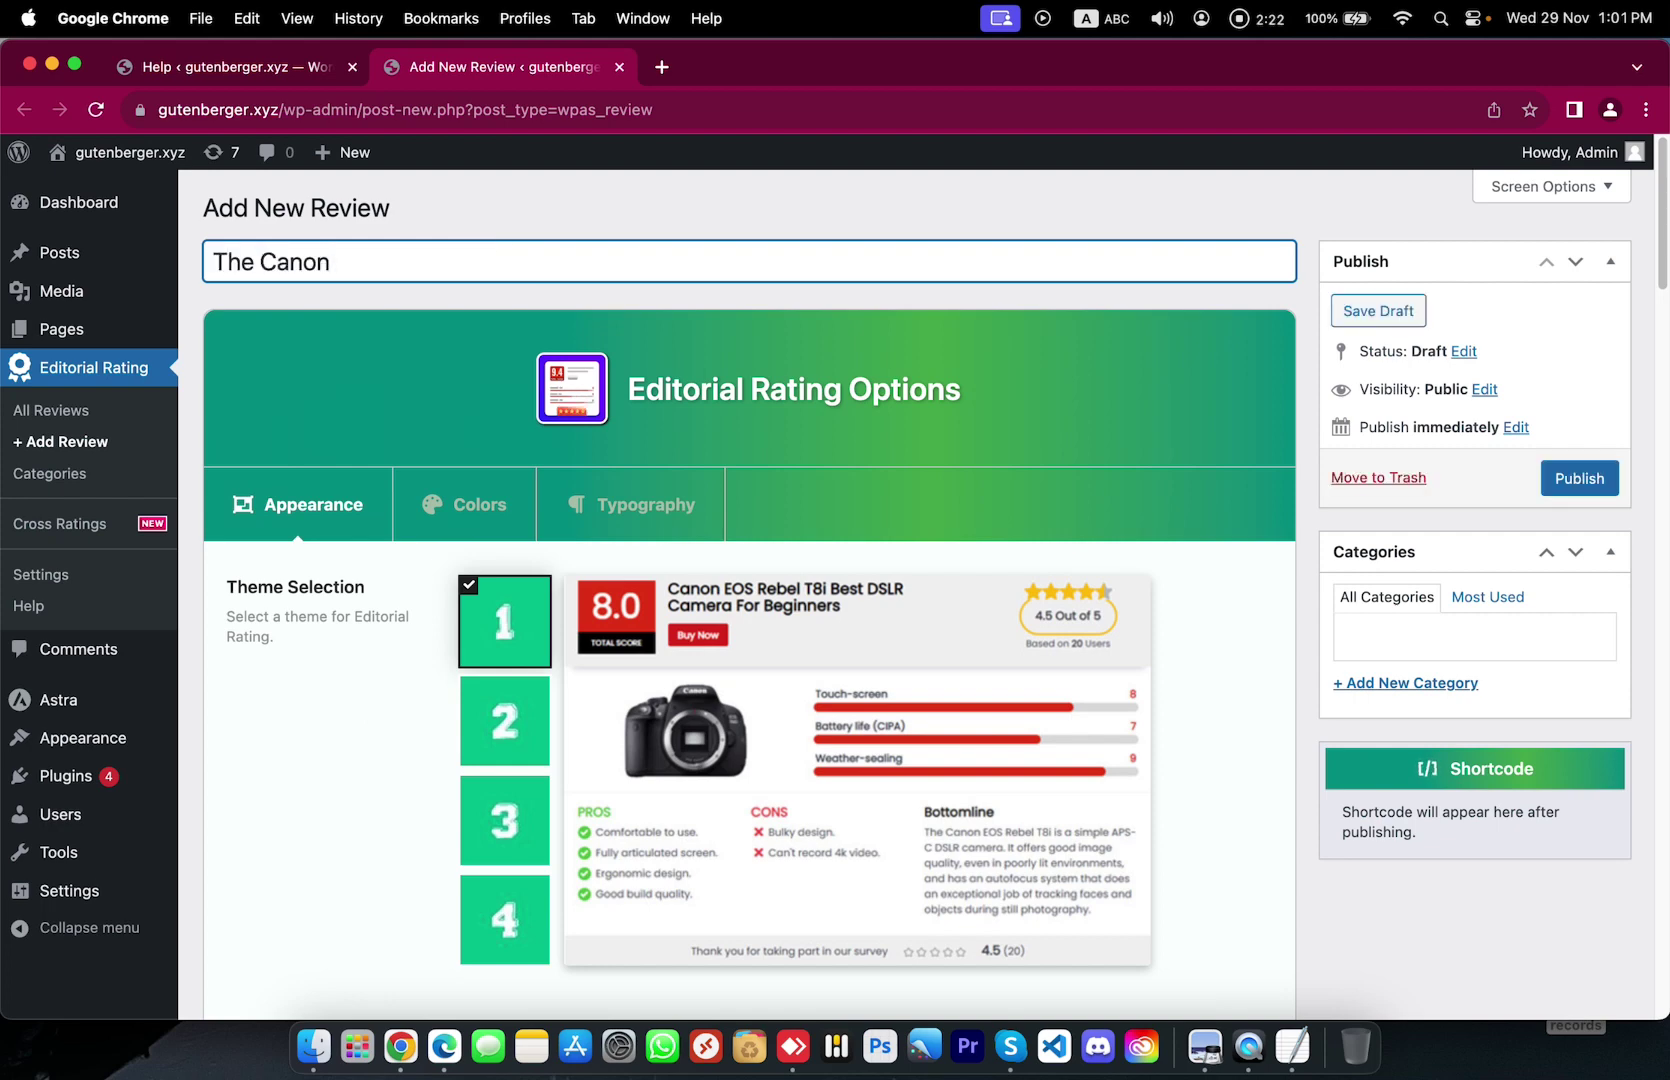
type(" EOS Rebel T8i")
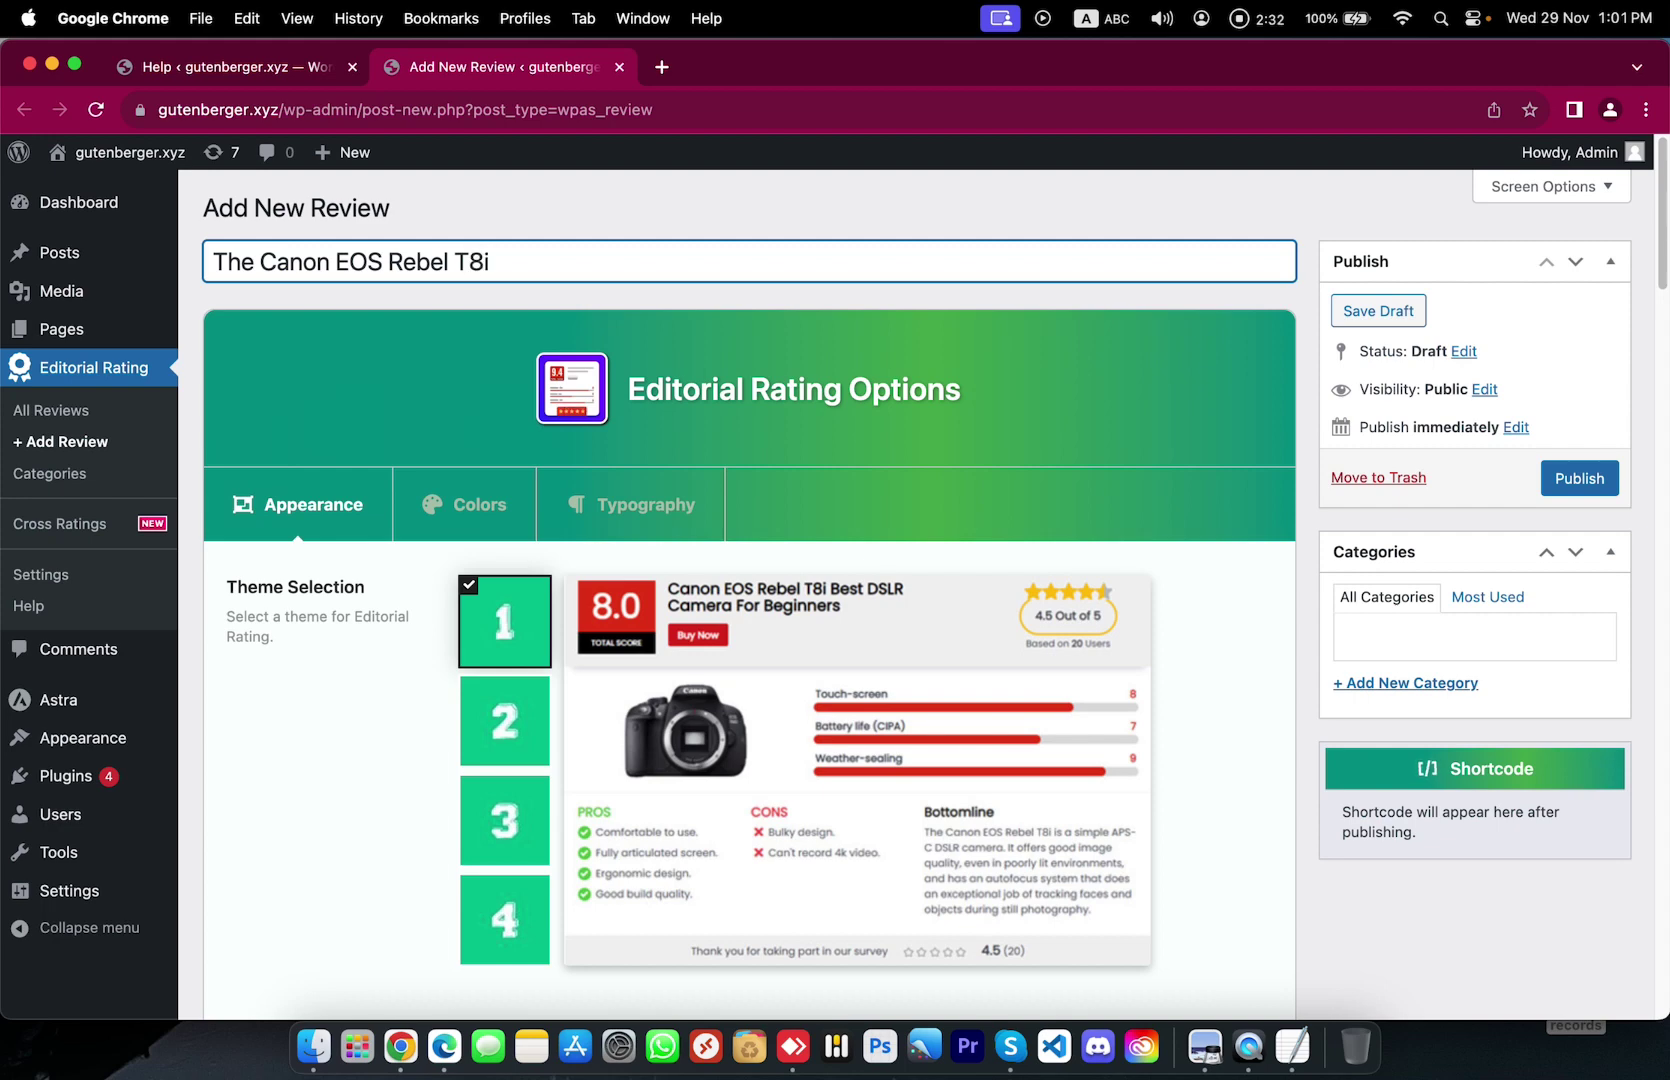
left_click(1448, 688)
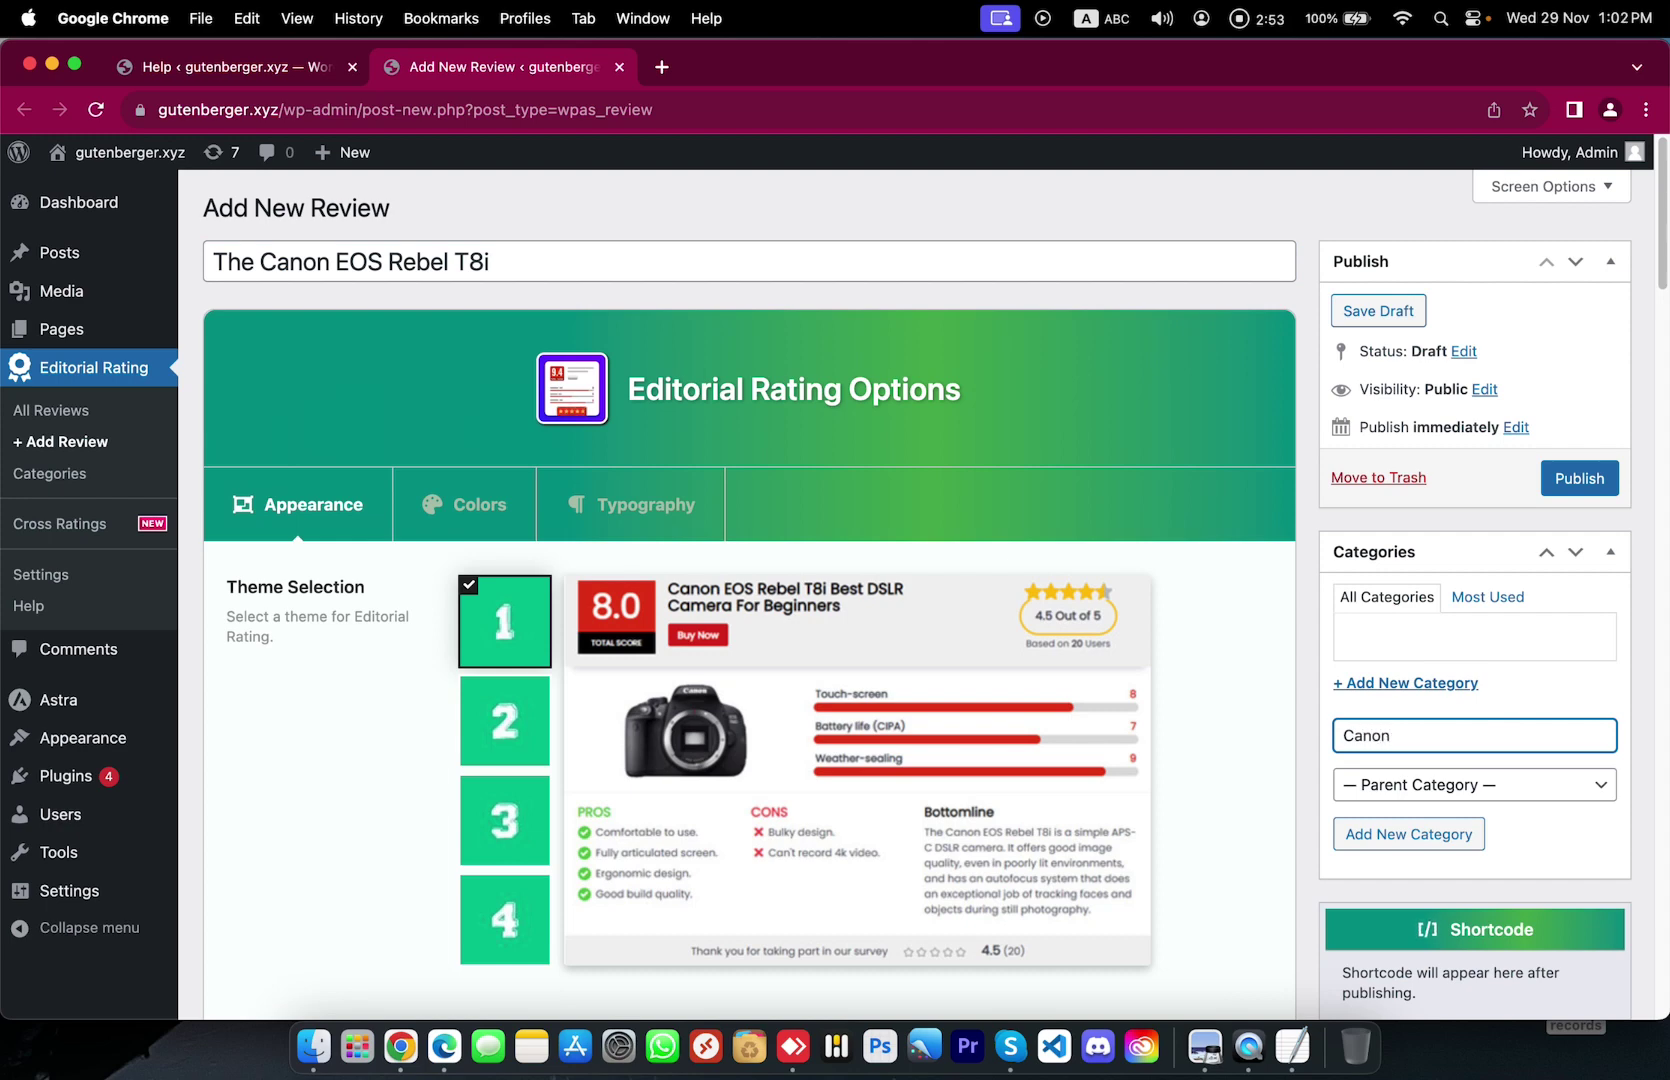
left_click(1460, 845)
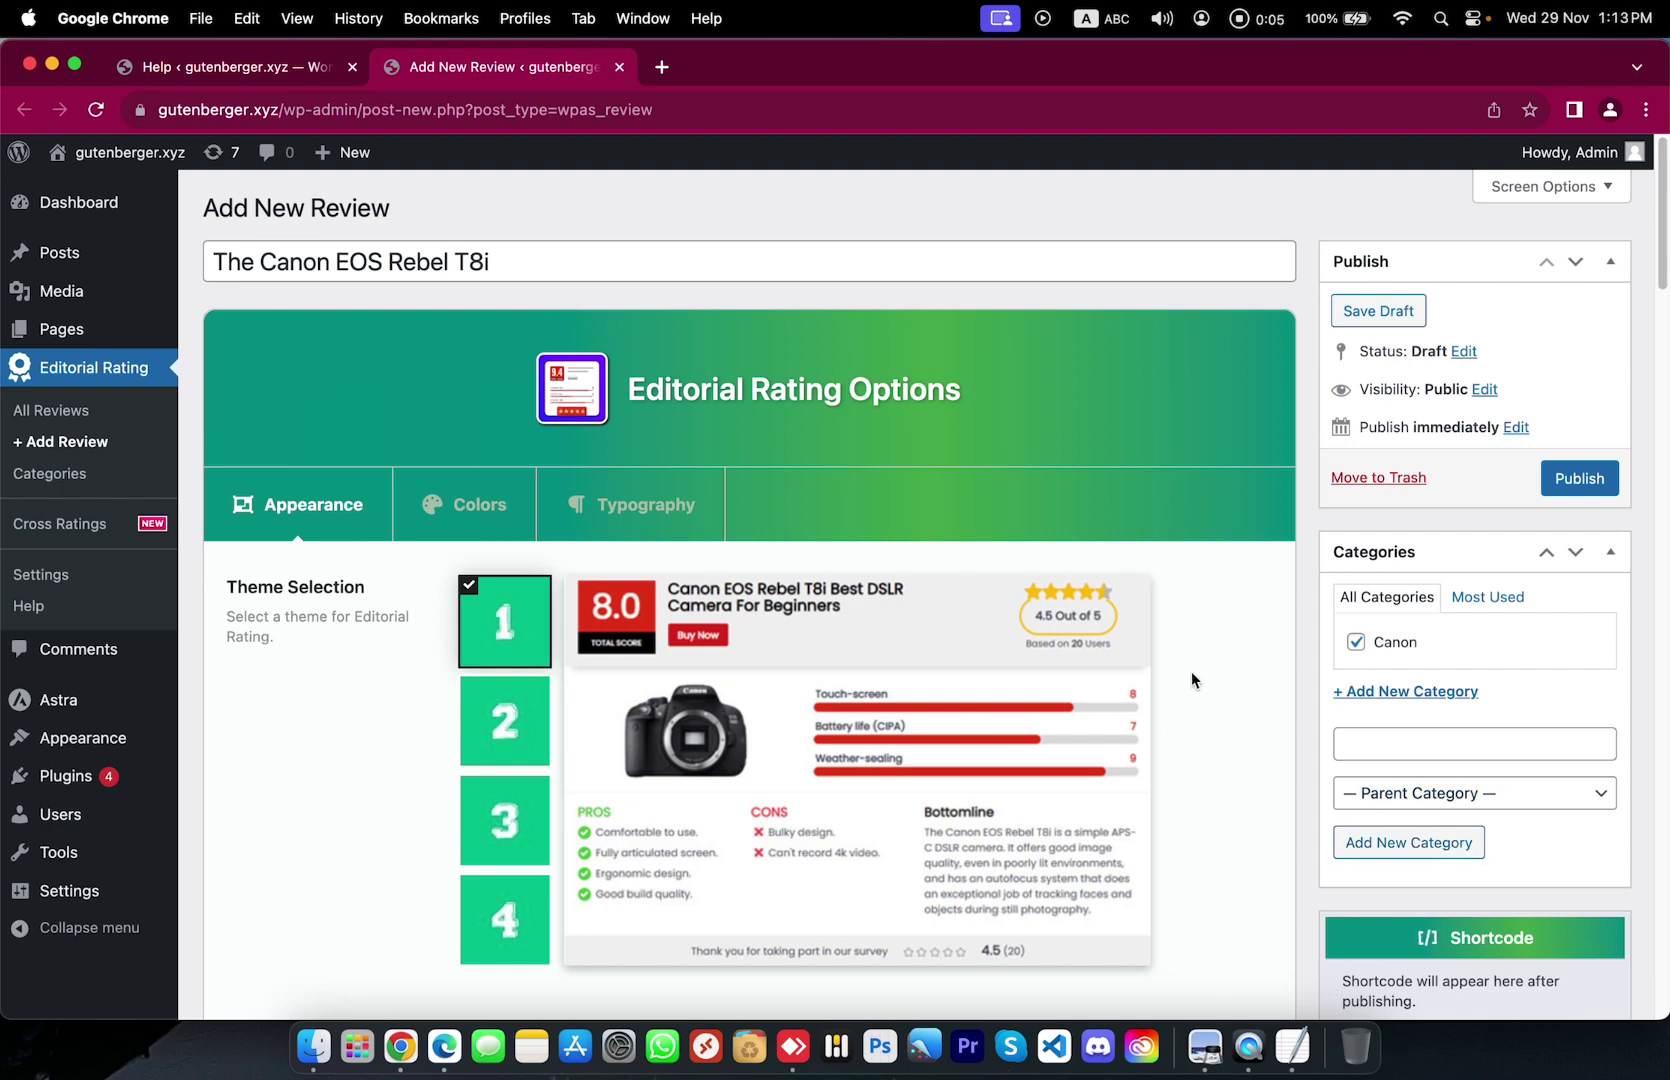
scroll(1219, 682, "down", 5)
scroll(1220, 693, "down", 3)
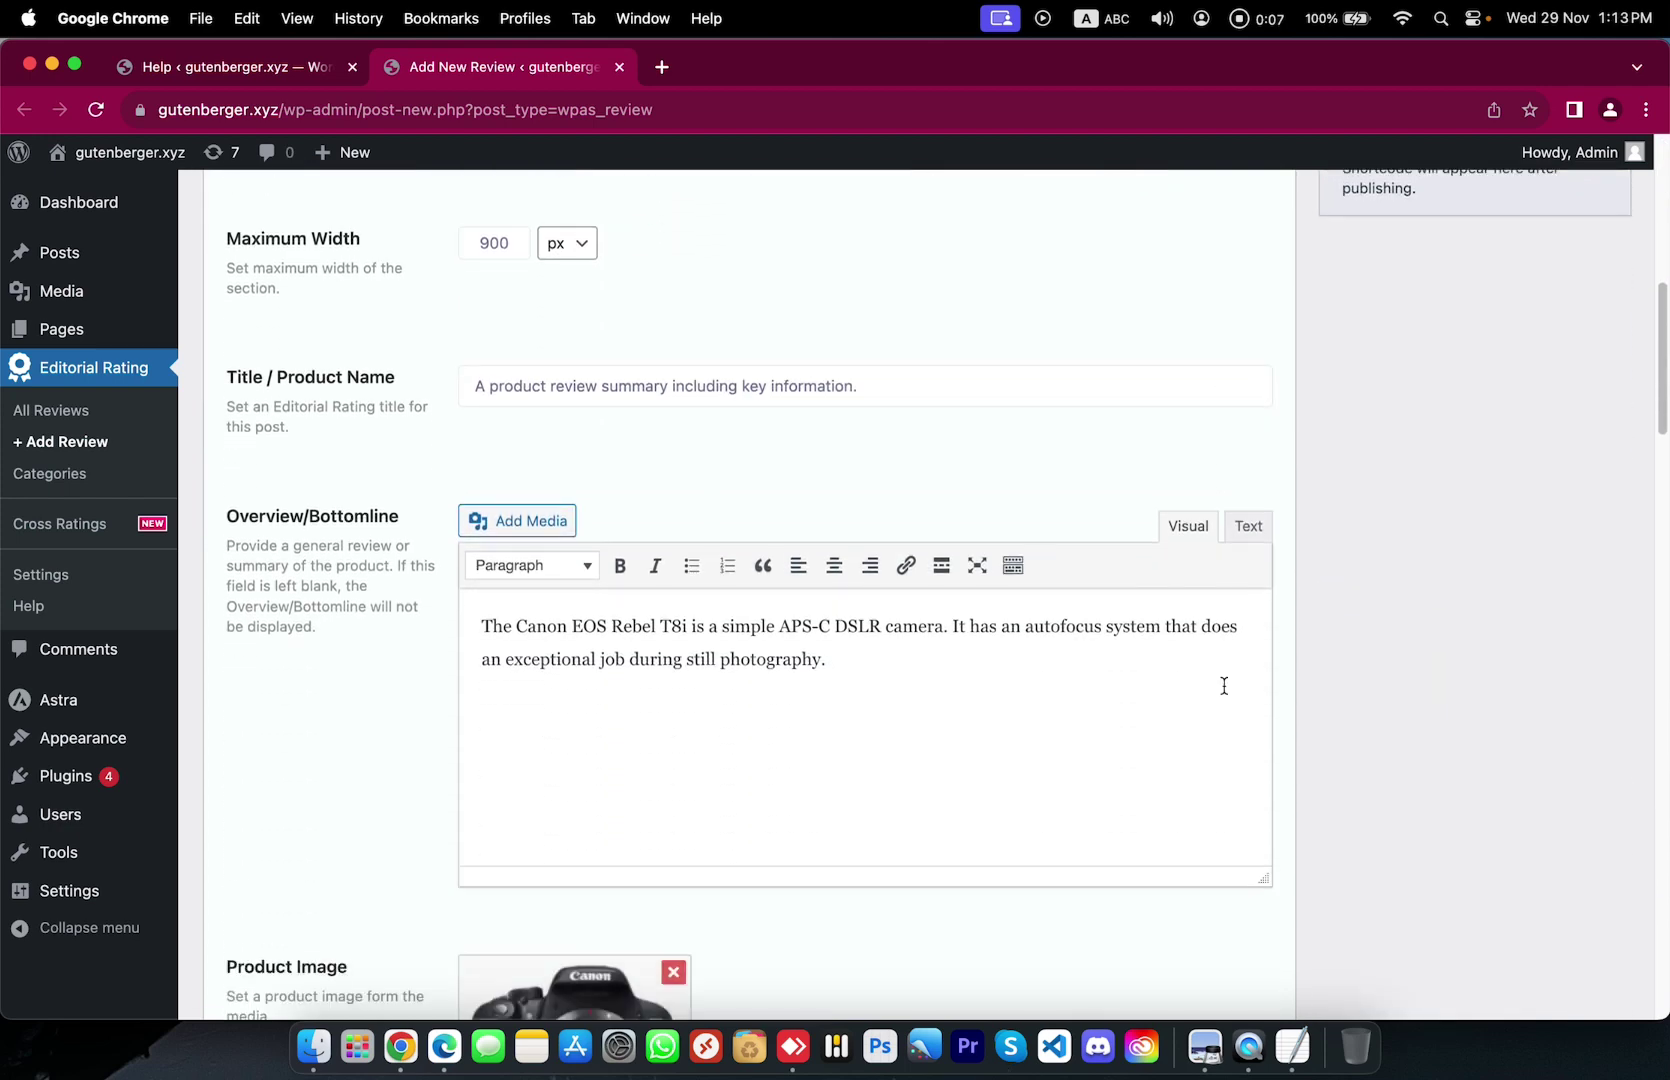
left_click(874, 382)
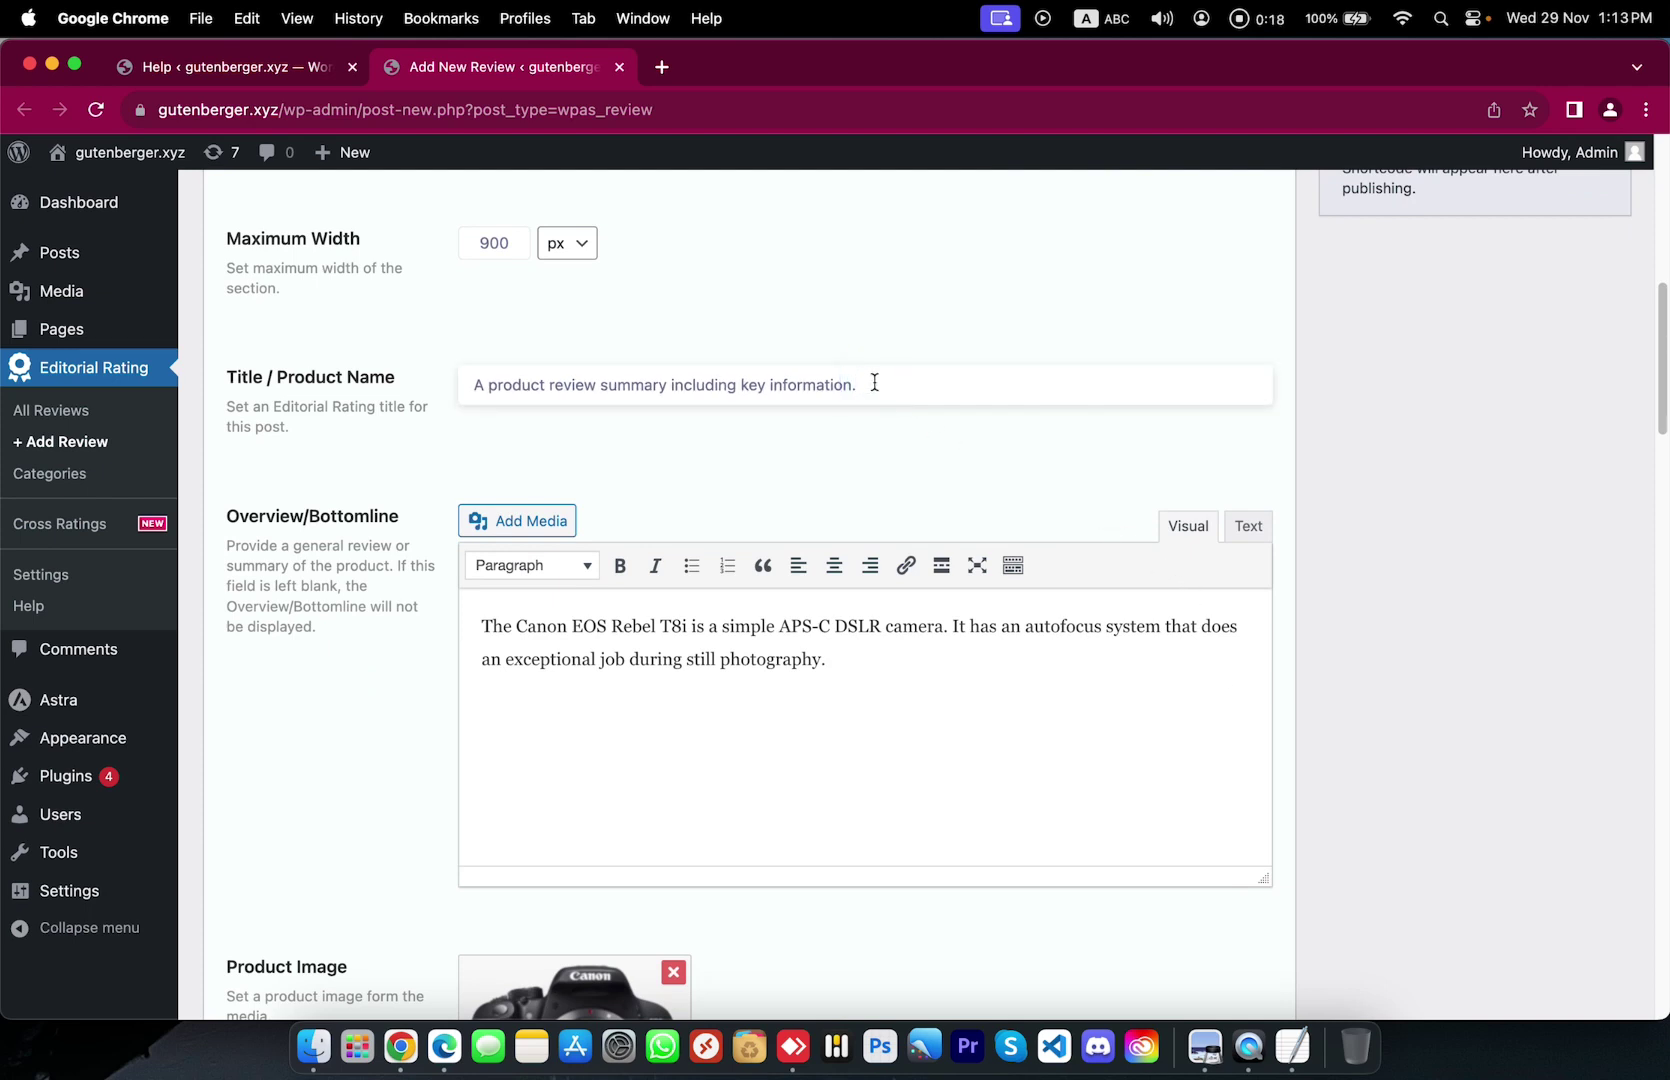
left_click(871, 678)
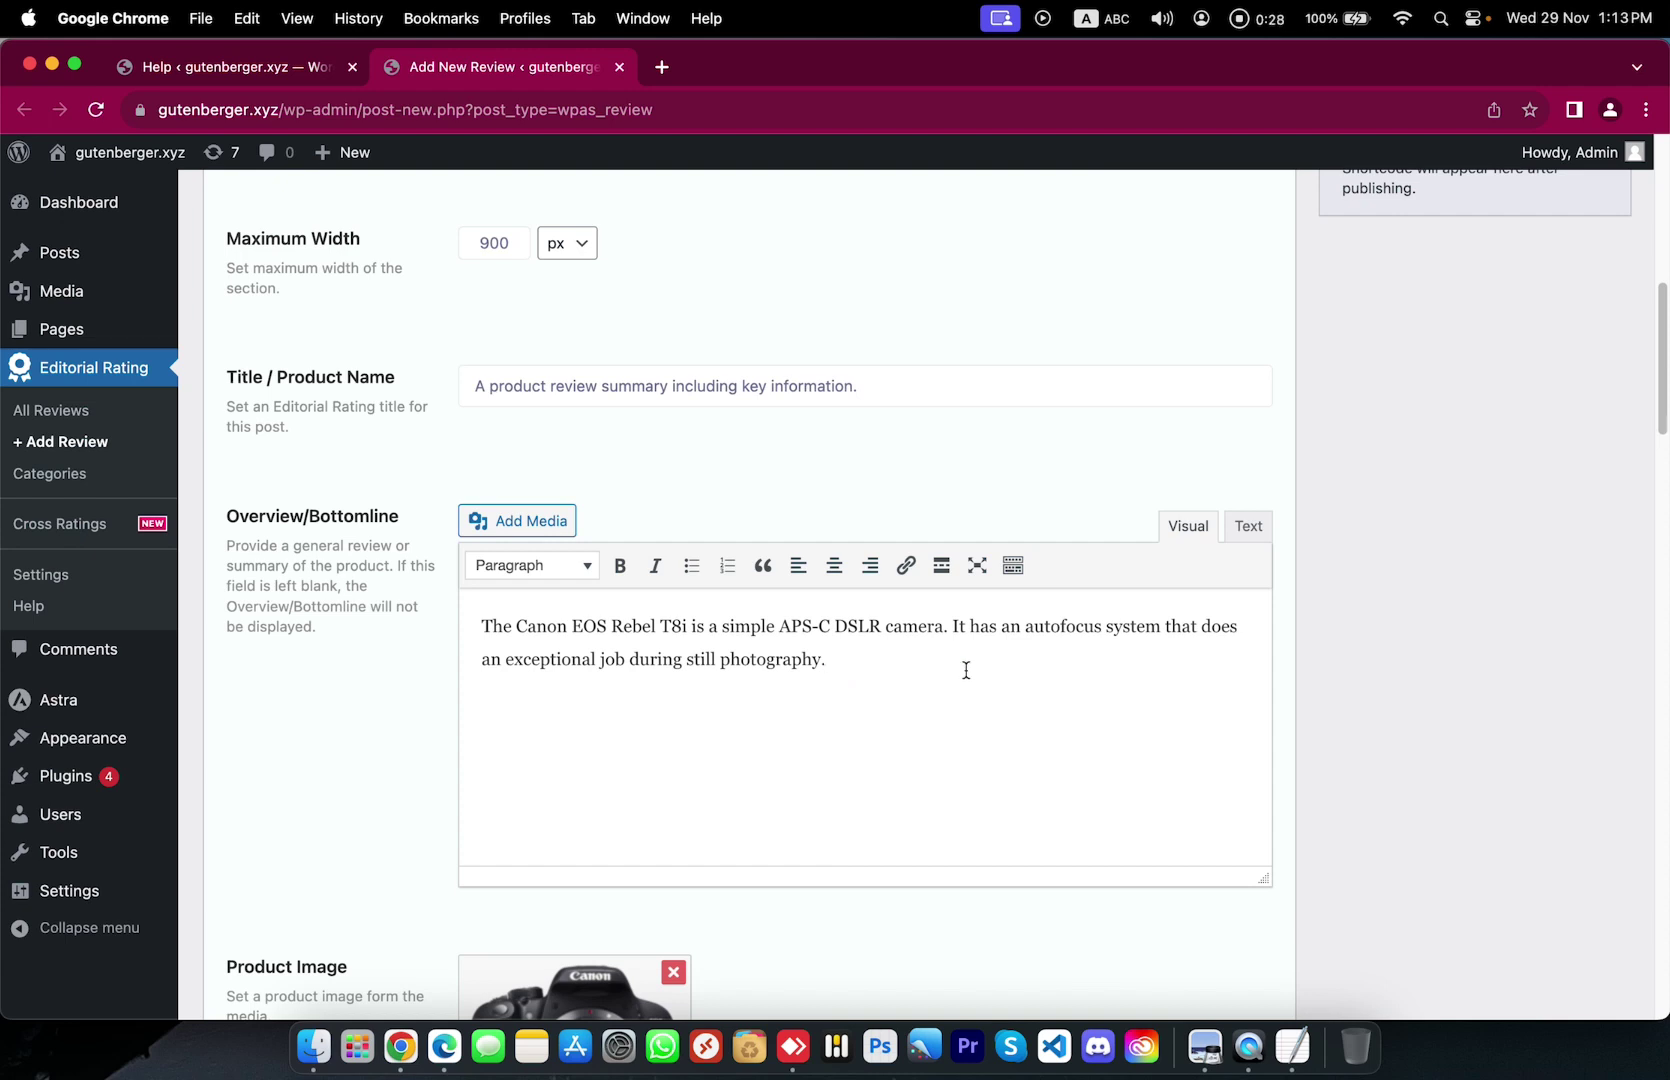
scroll(1352, 690, "down", 5)
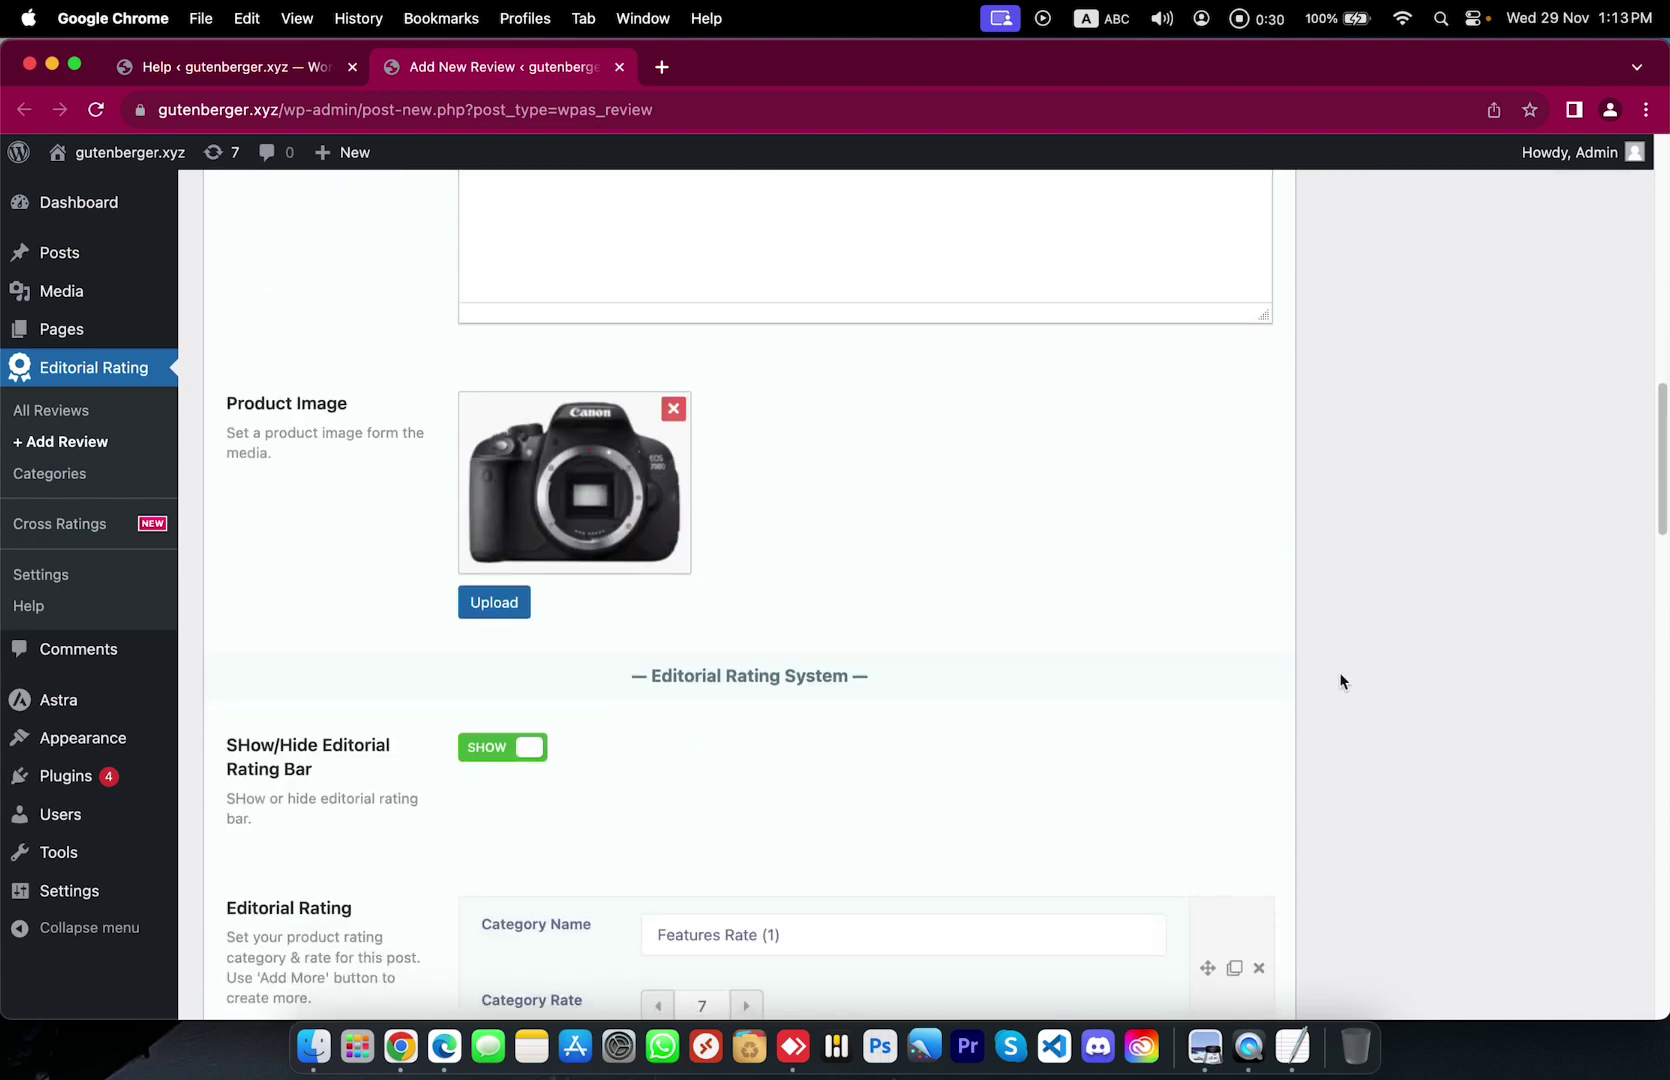
left_click(503, 610)
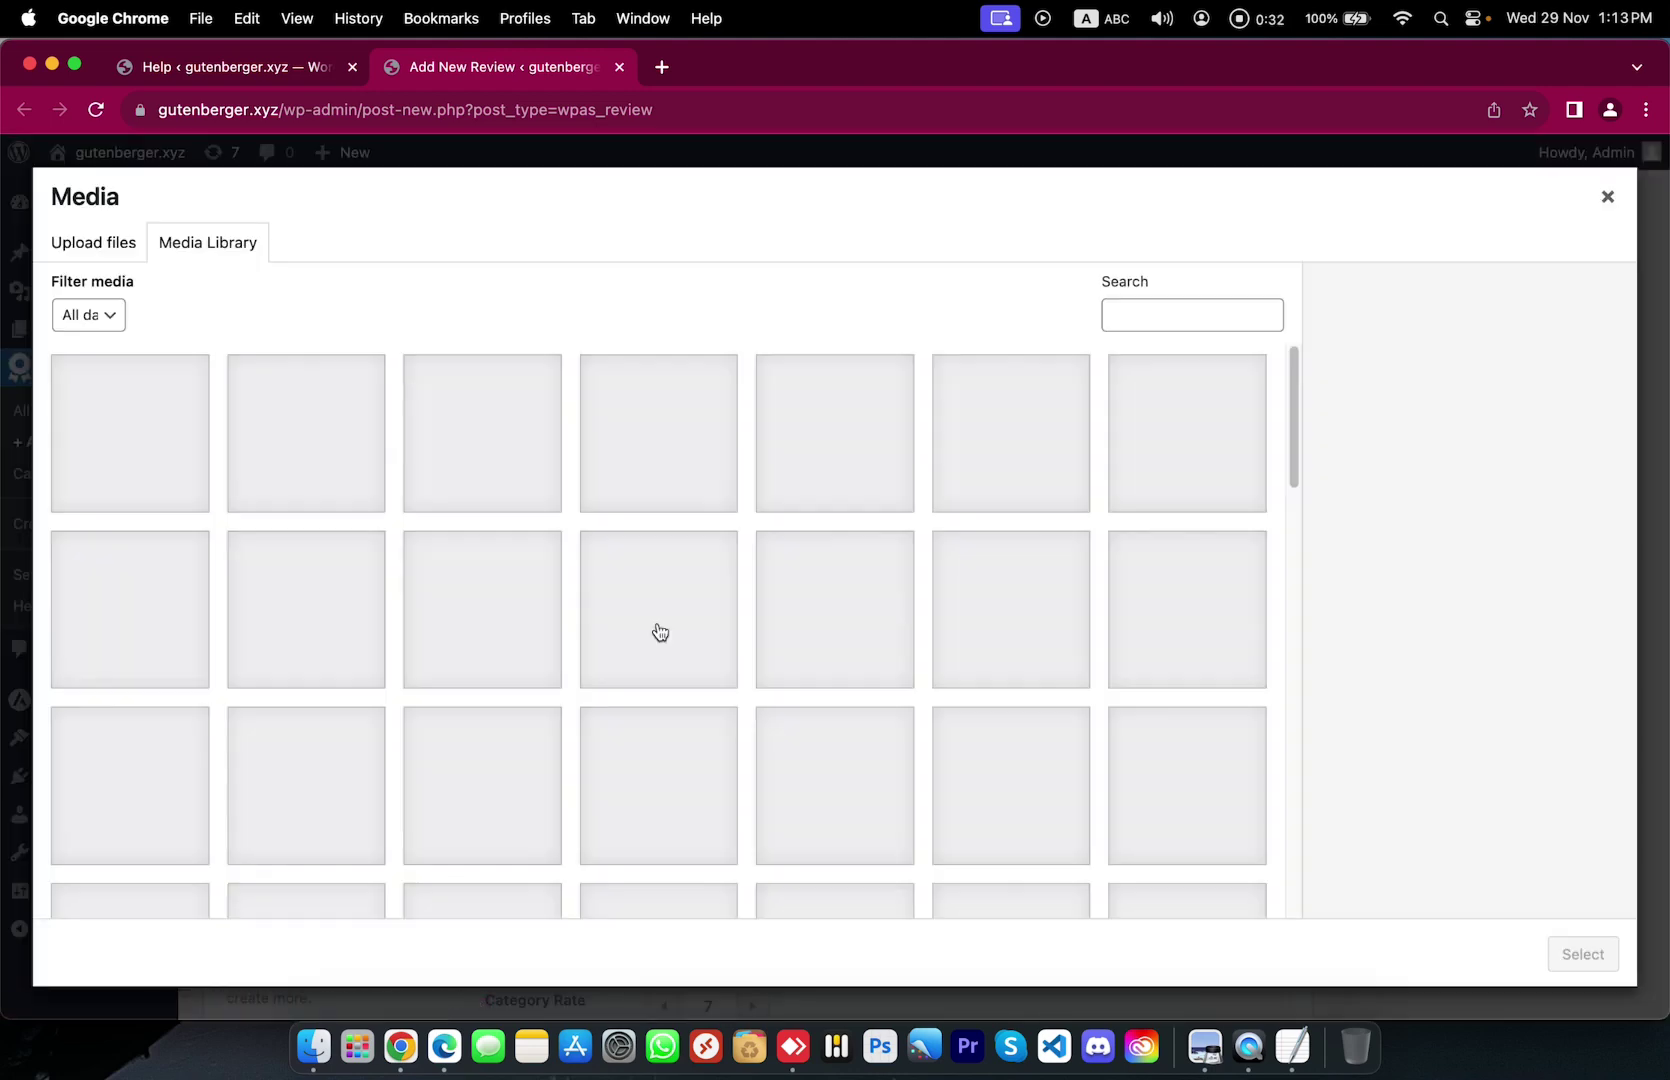
left_click(90, 255)
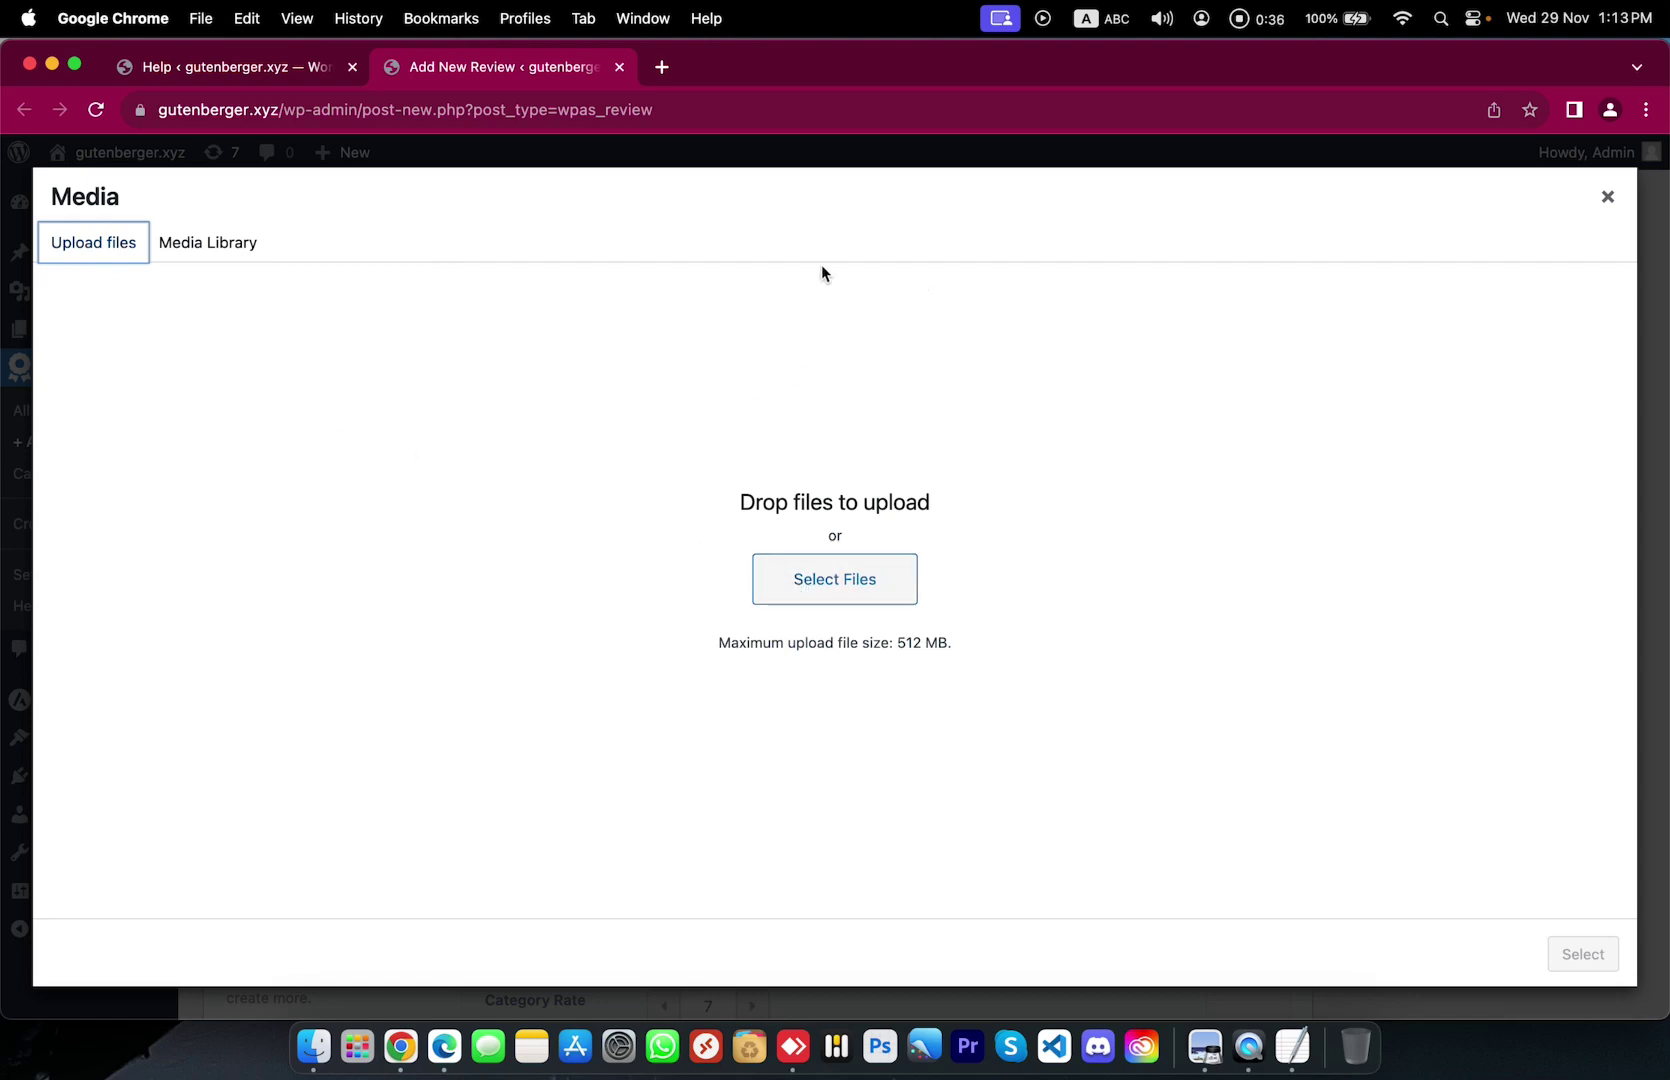
left_click(200, 250)
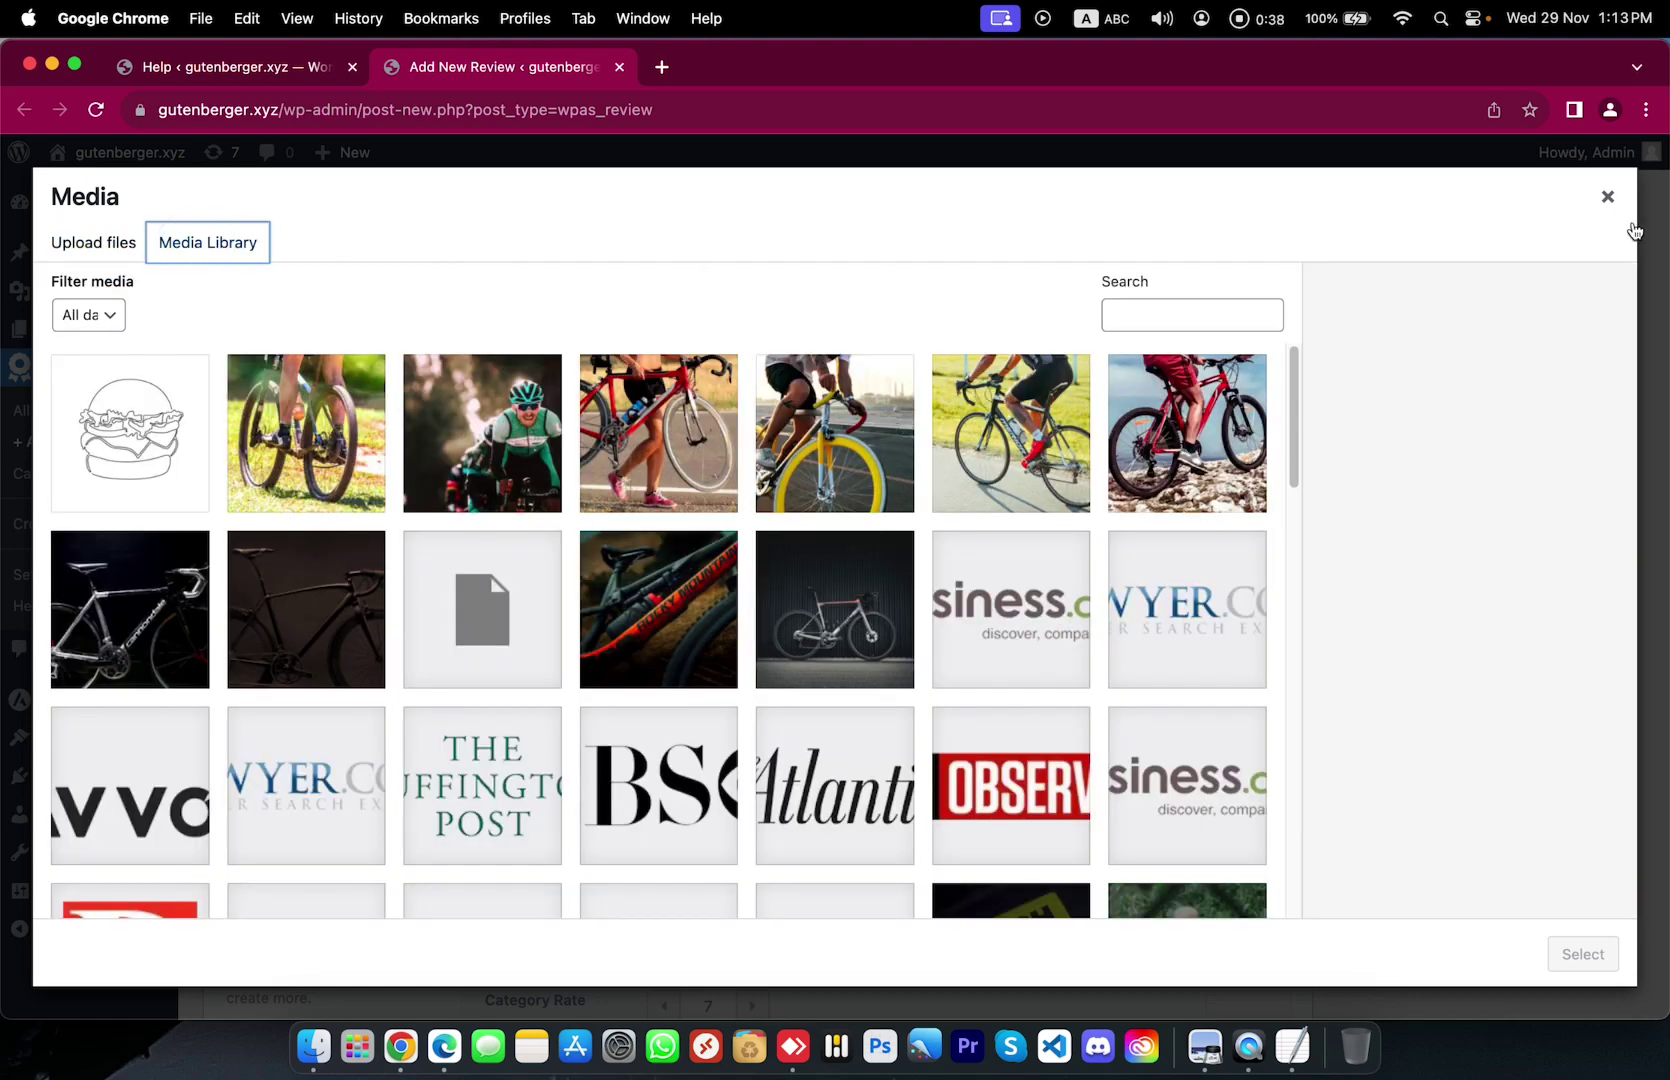
left_click(1608, 198)
scroll(1127, 504, "down", 5)
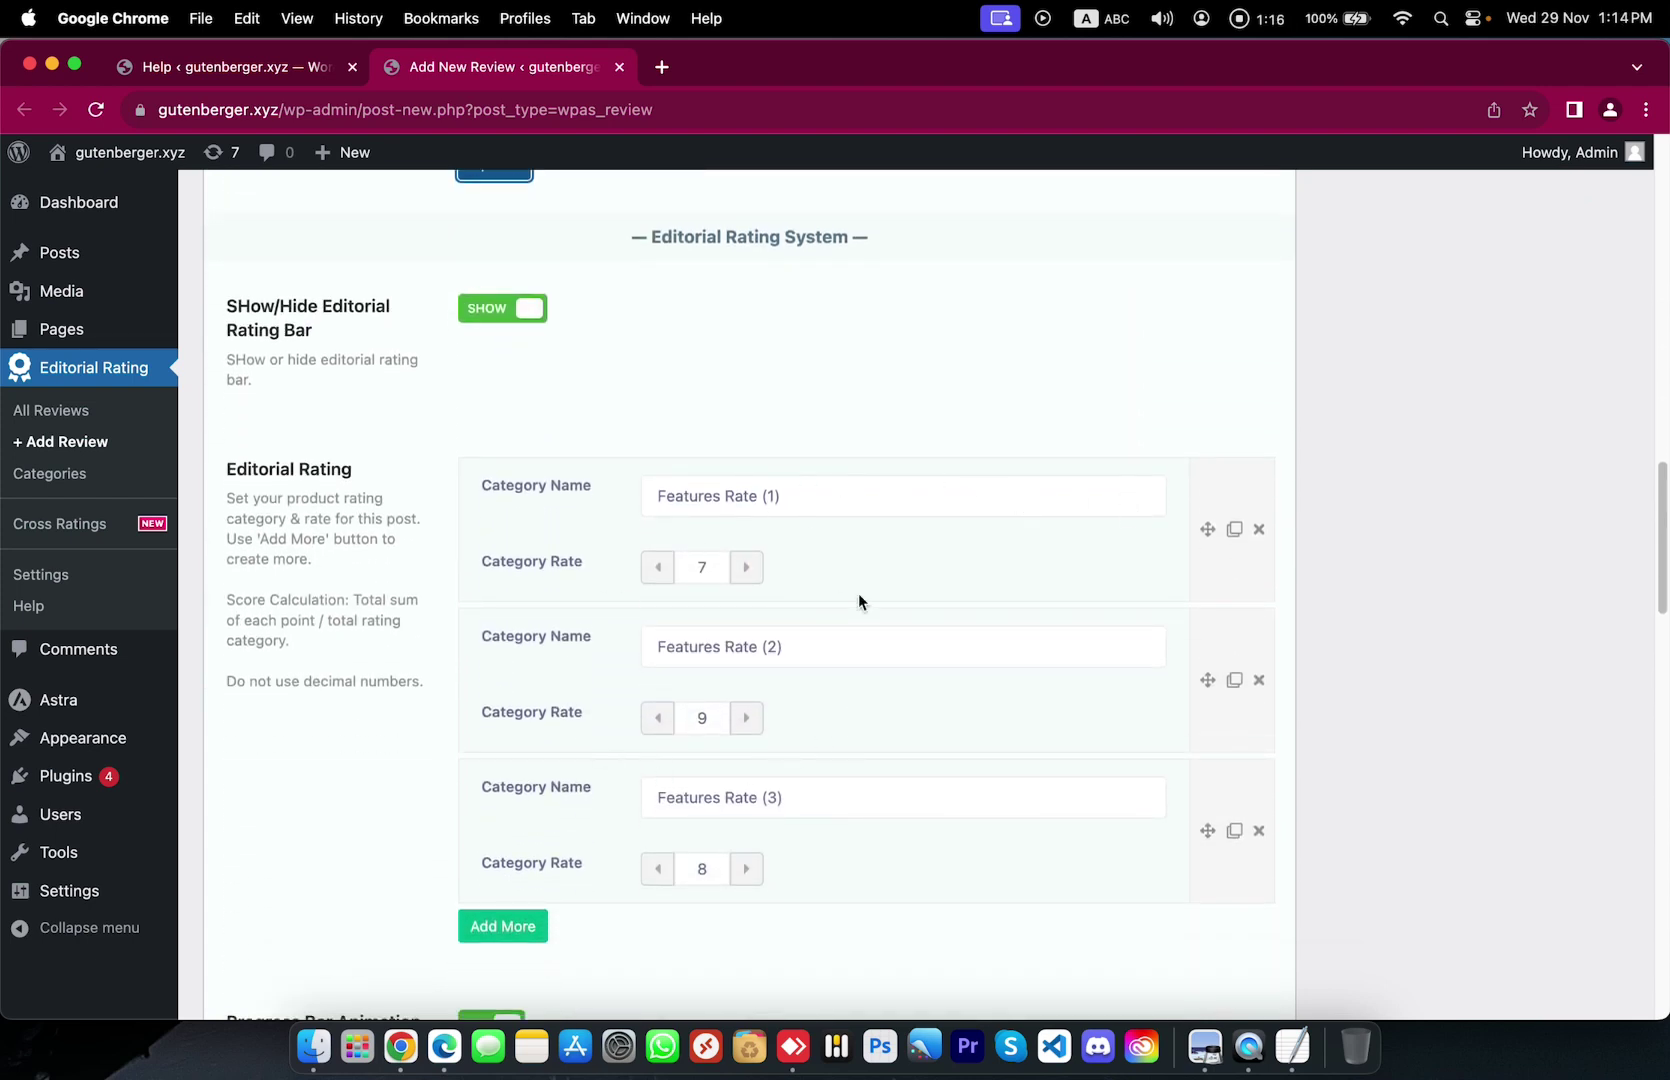
Step: Edit the rating category rows, adding and then deleting an empty fourth row
left_click(779, 490)
left_click(719, 563)
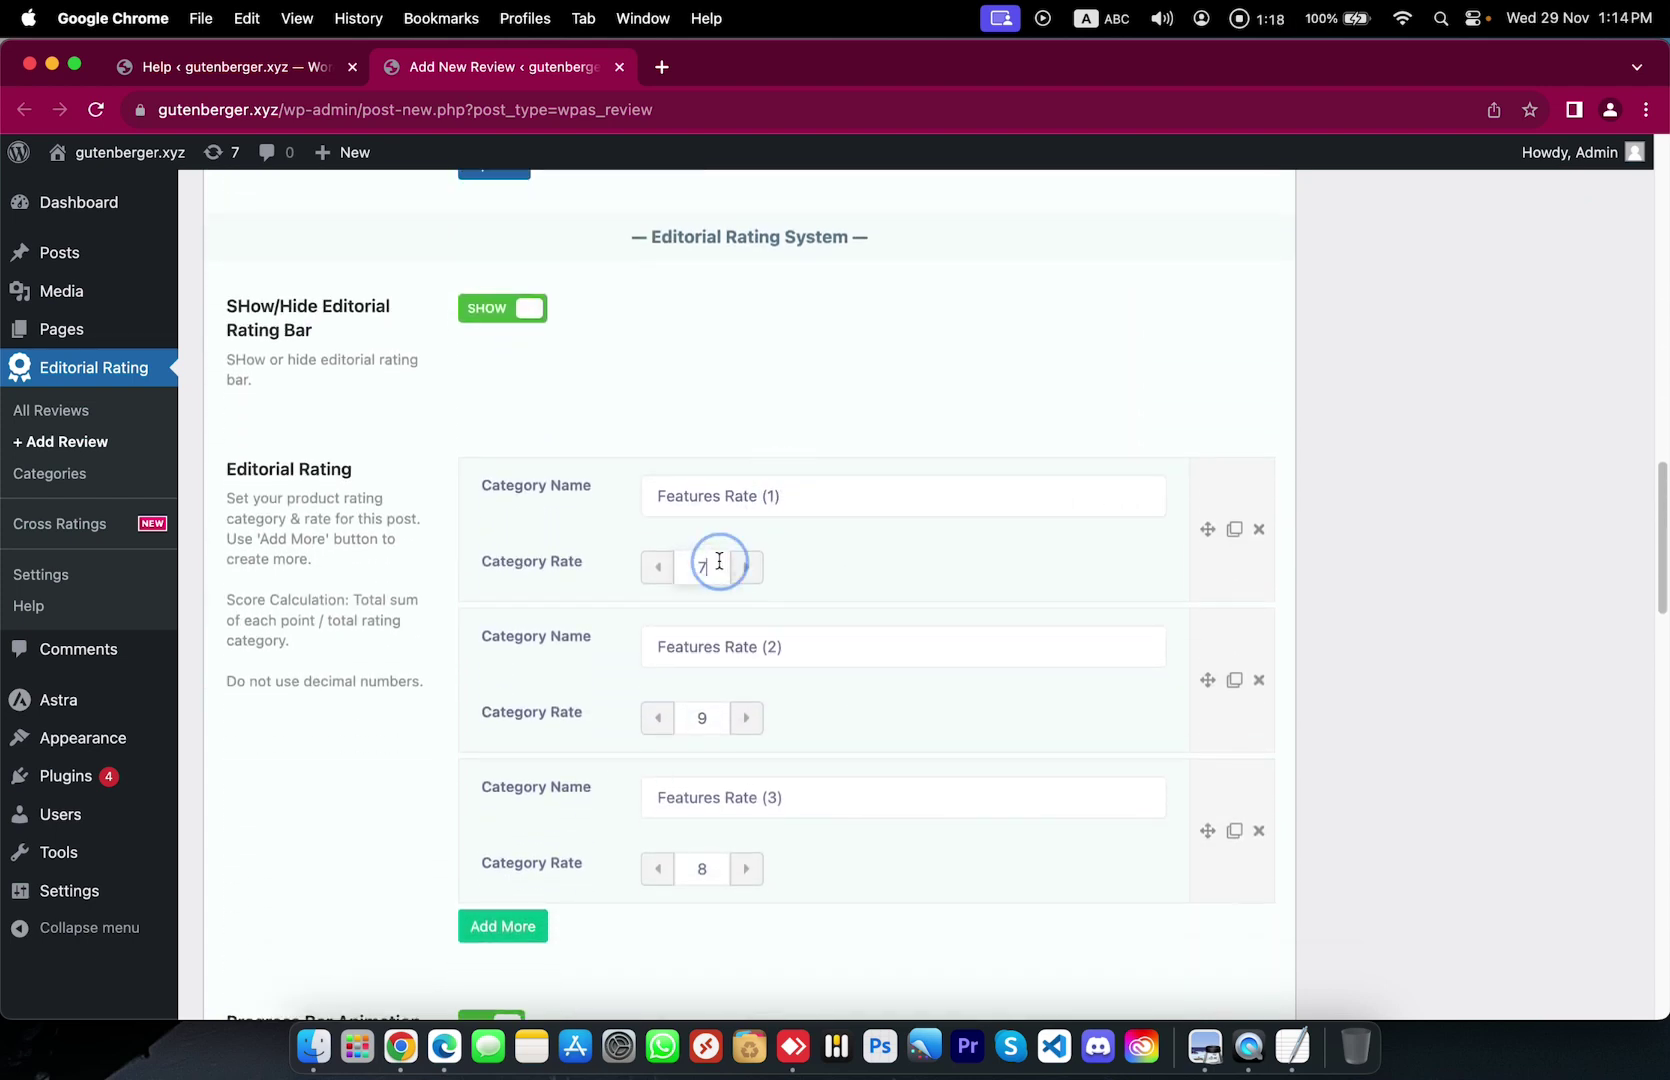
scroll(619, 737, "down", 1)
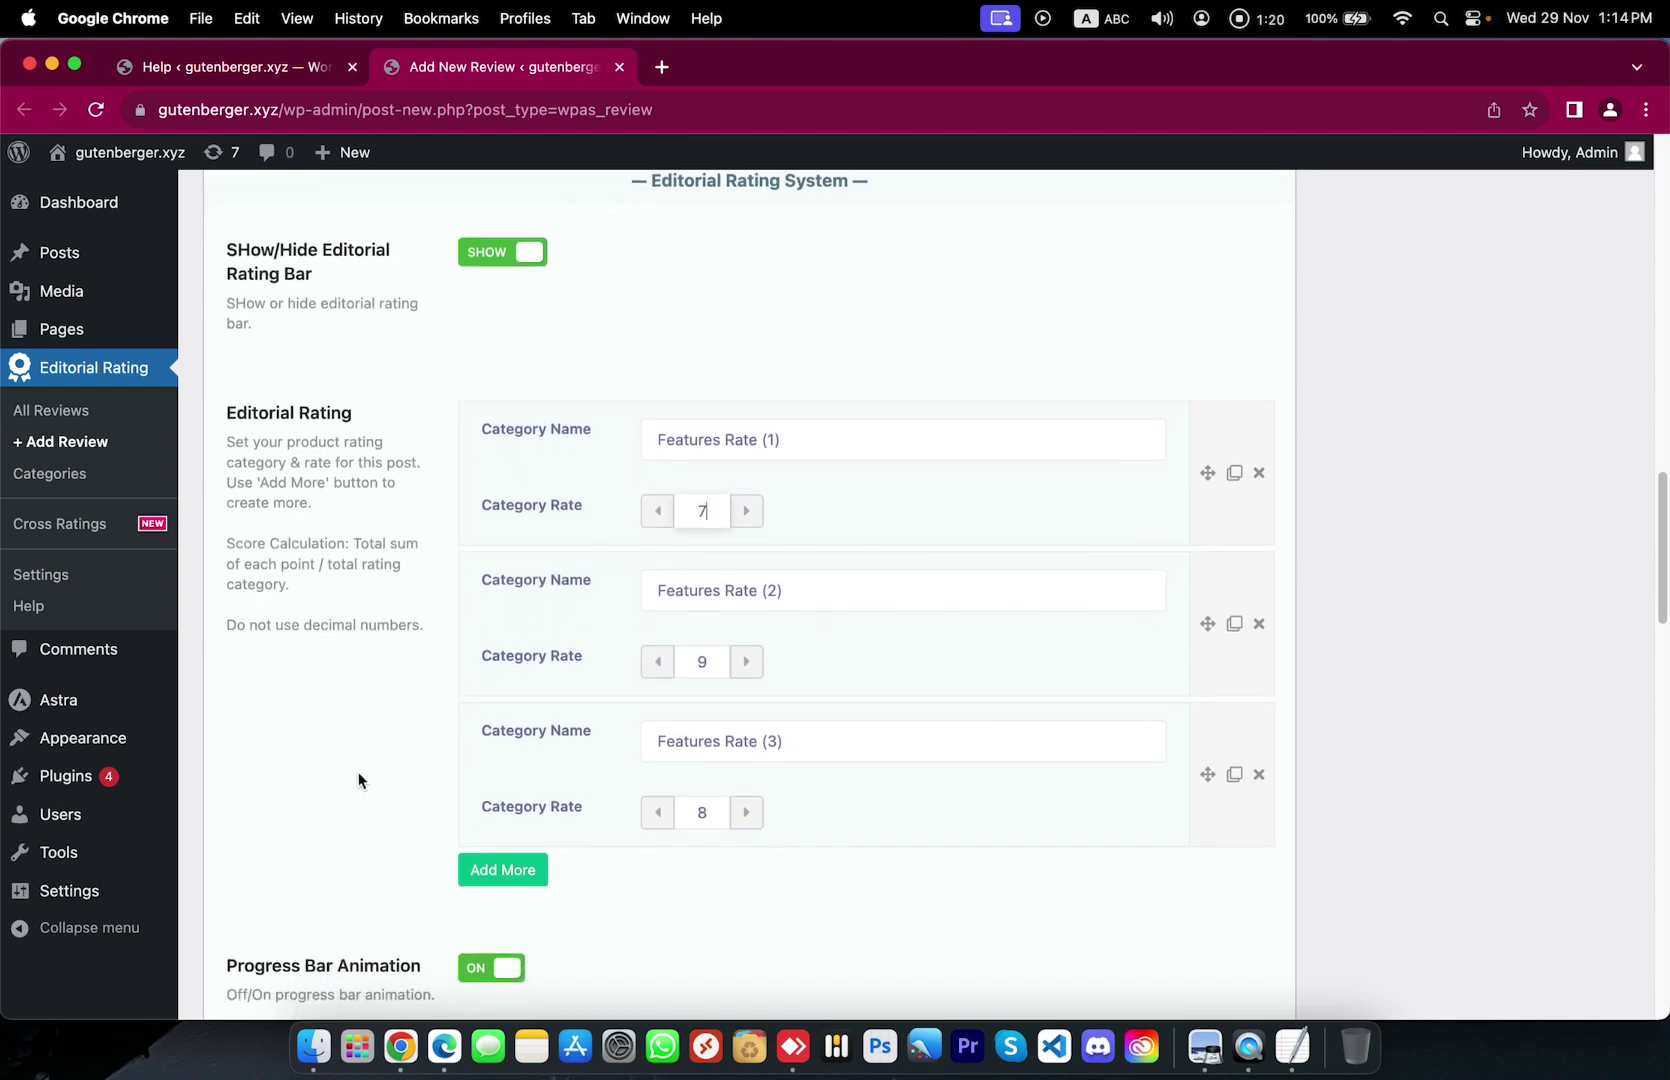
left_click(512, 872)
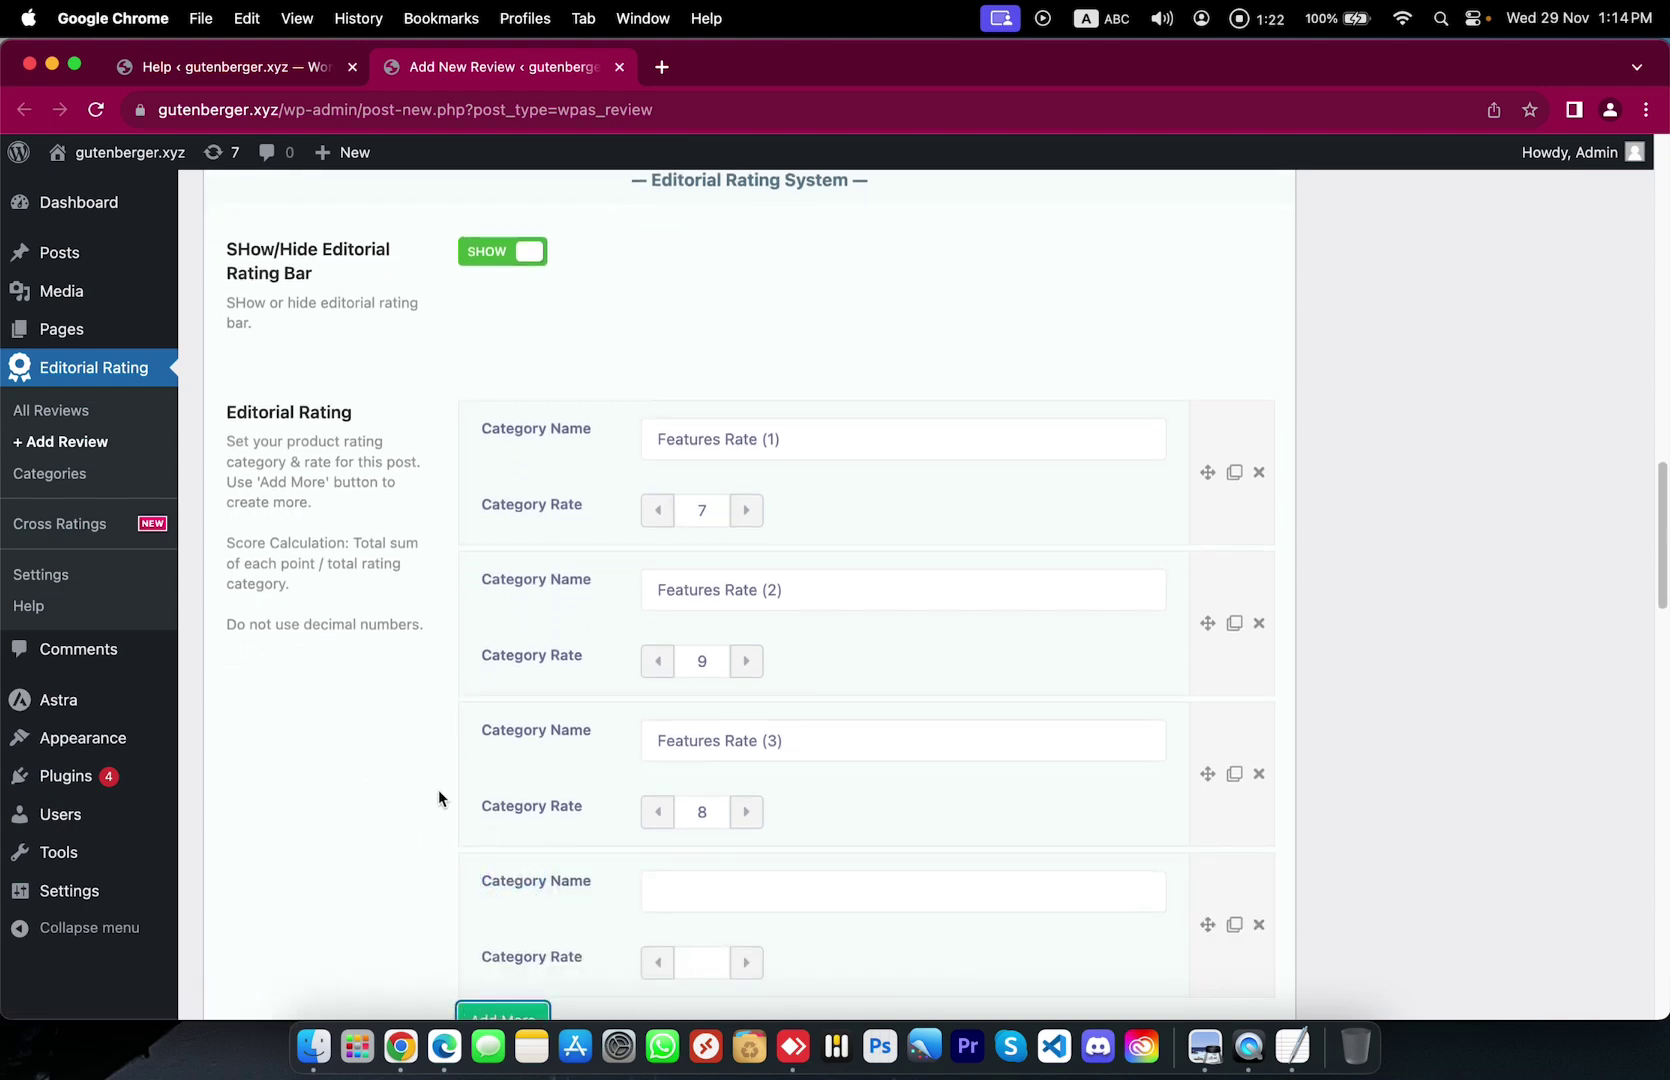
scroll(438, 798, "down", 5)
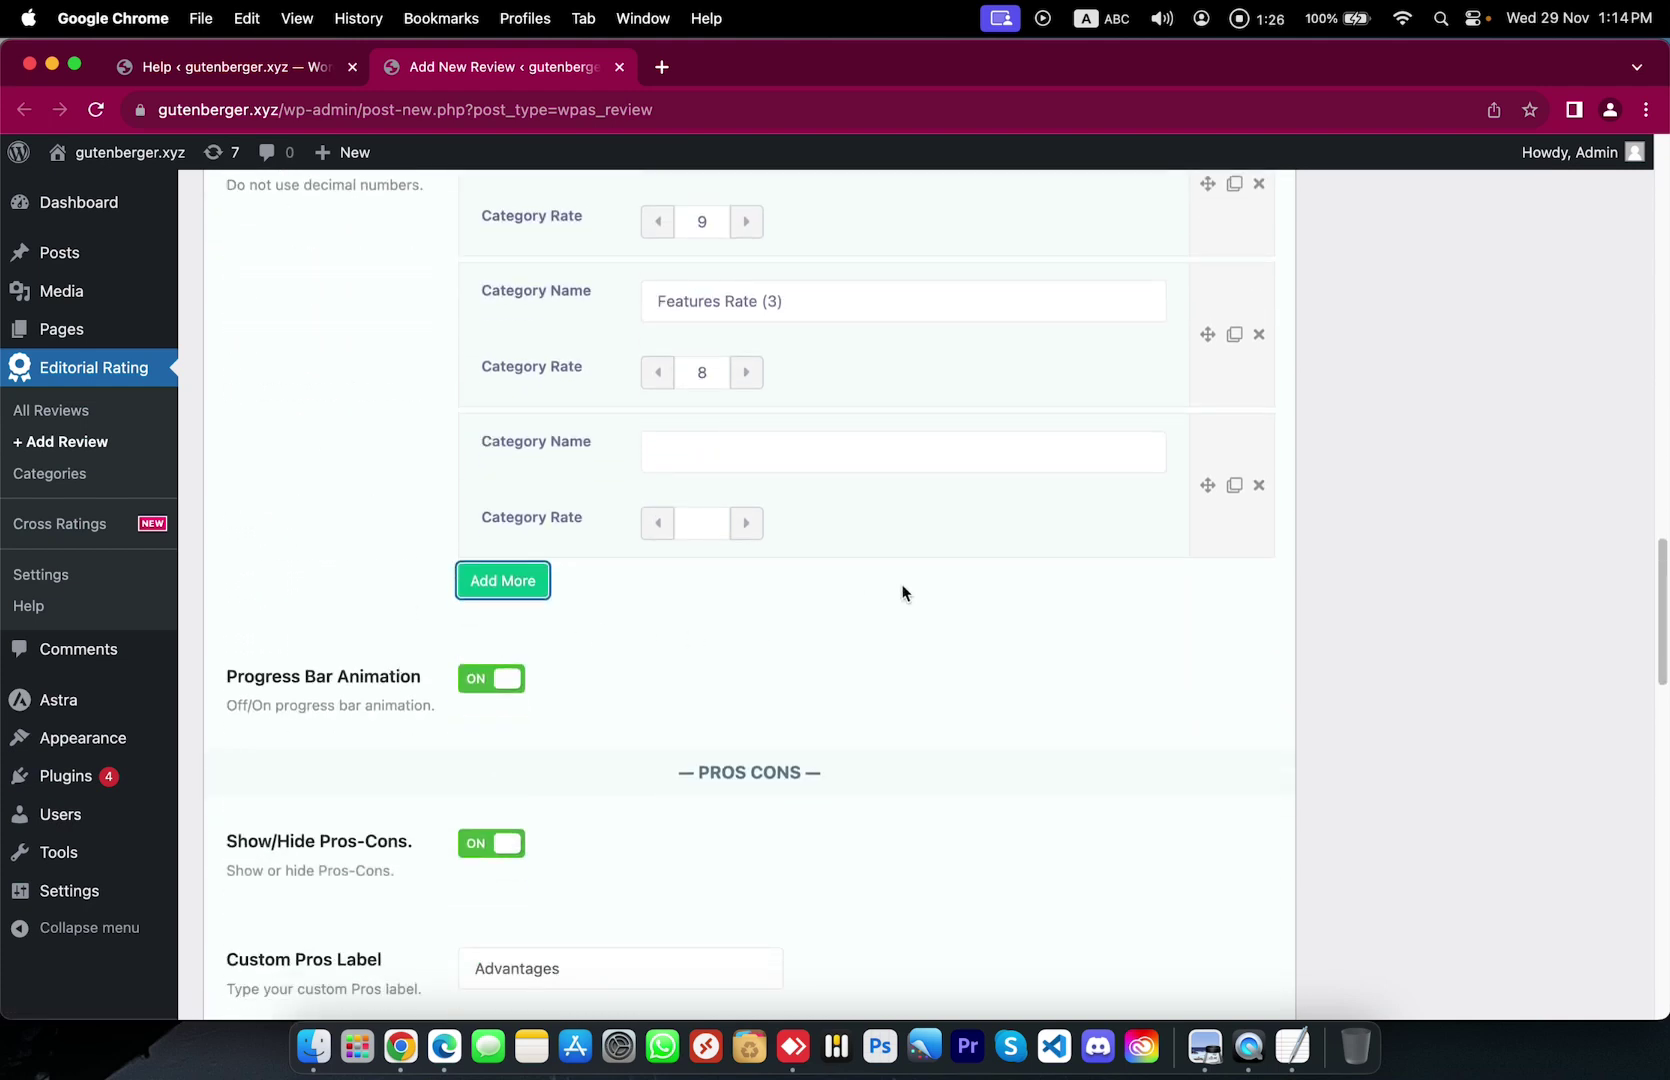
left_click(1258, 486)
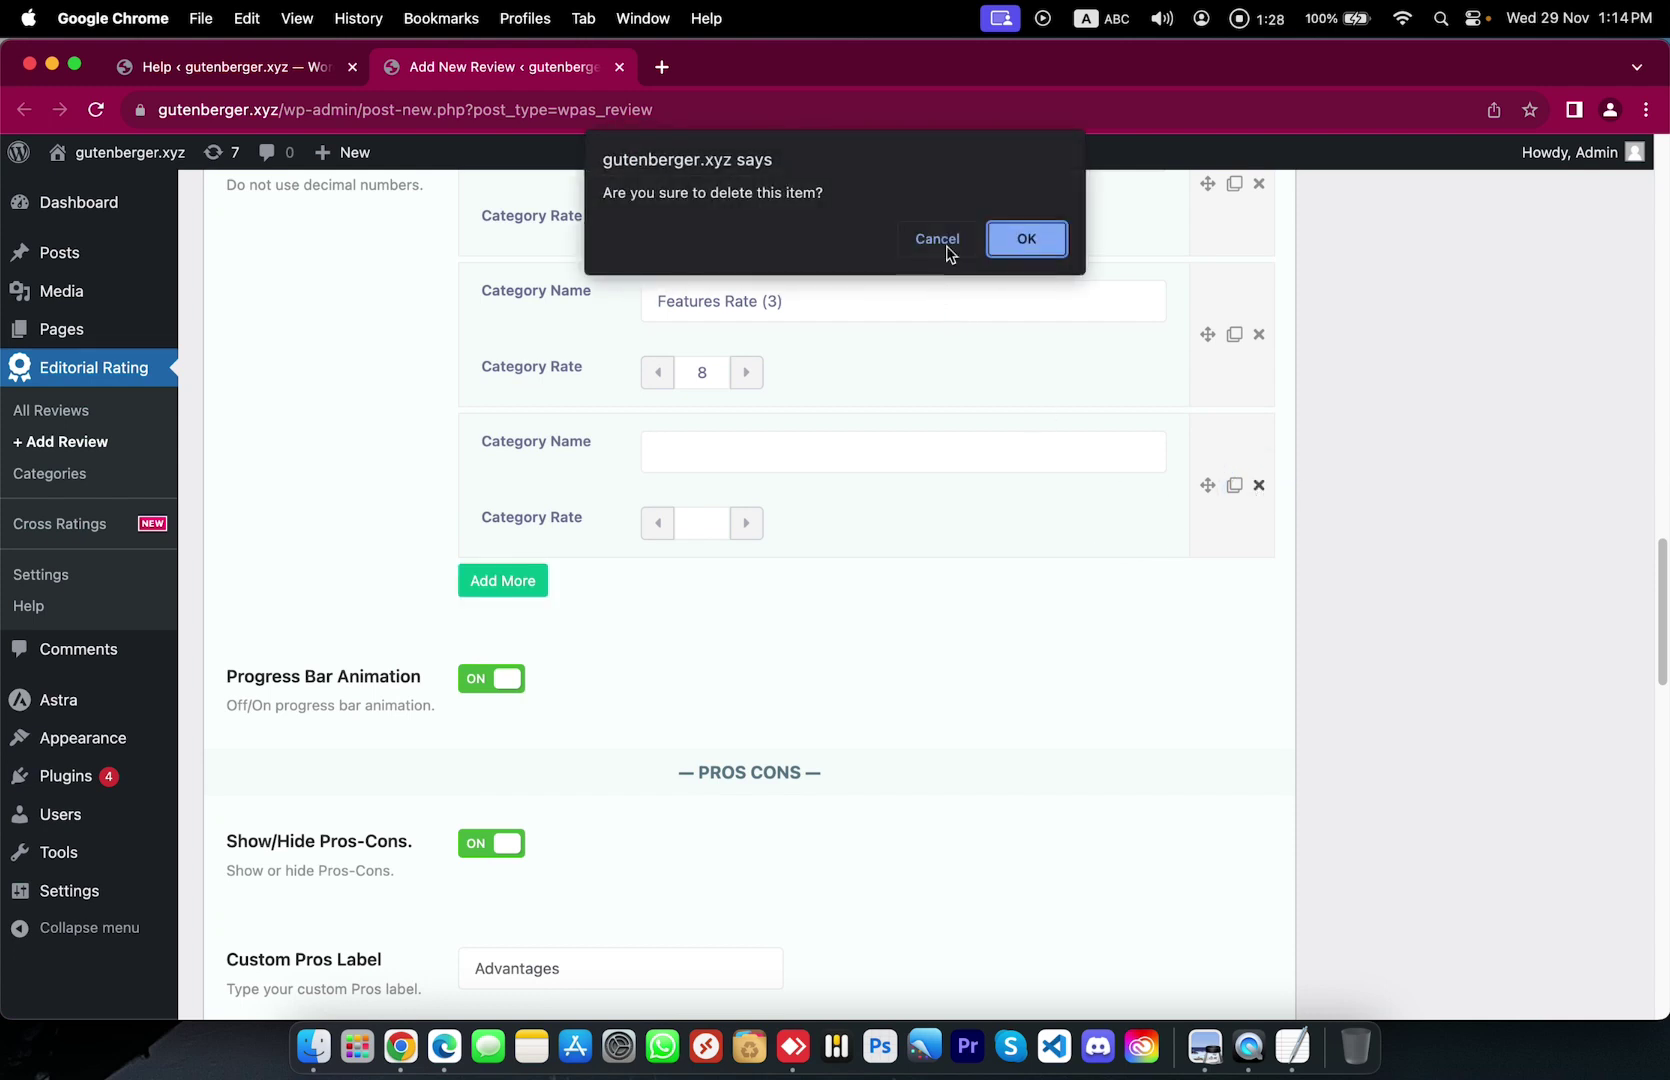
left_click(1024, 240)
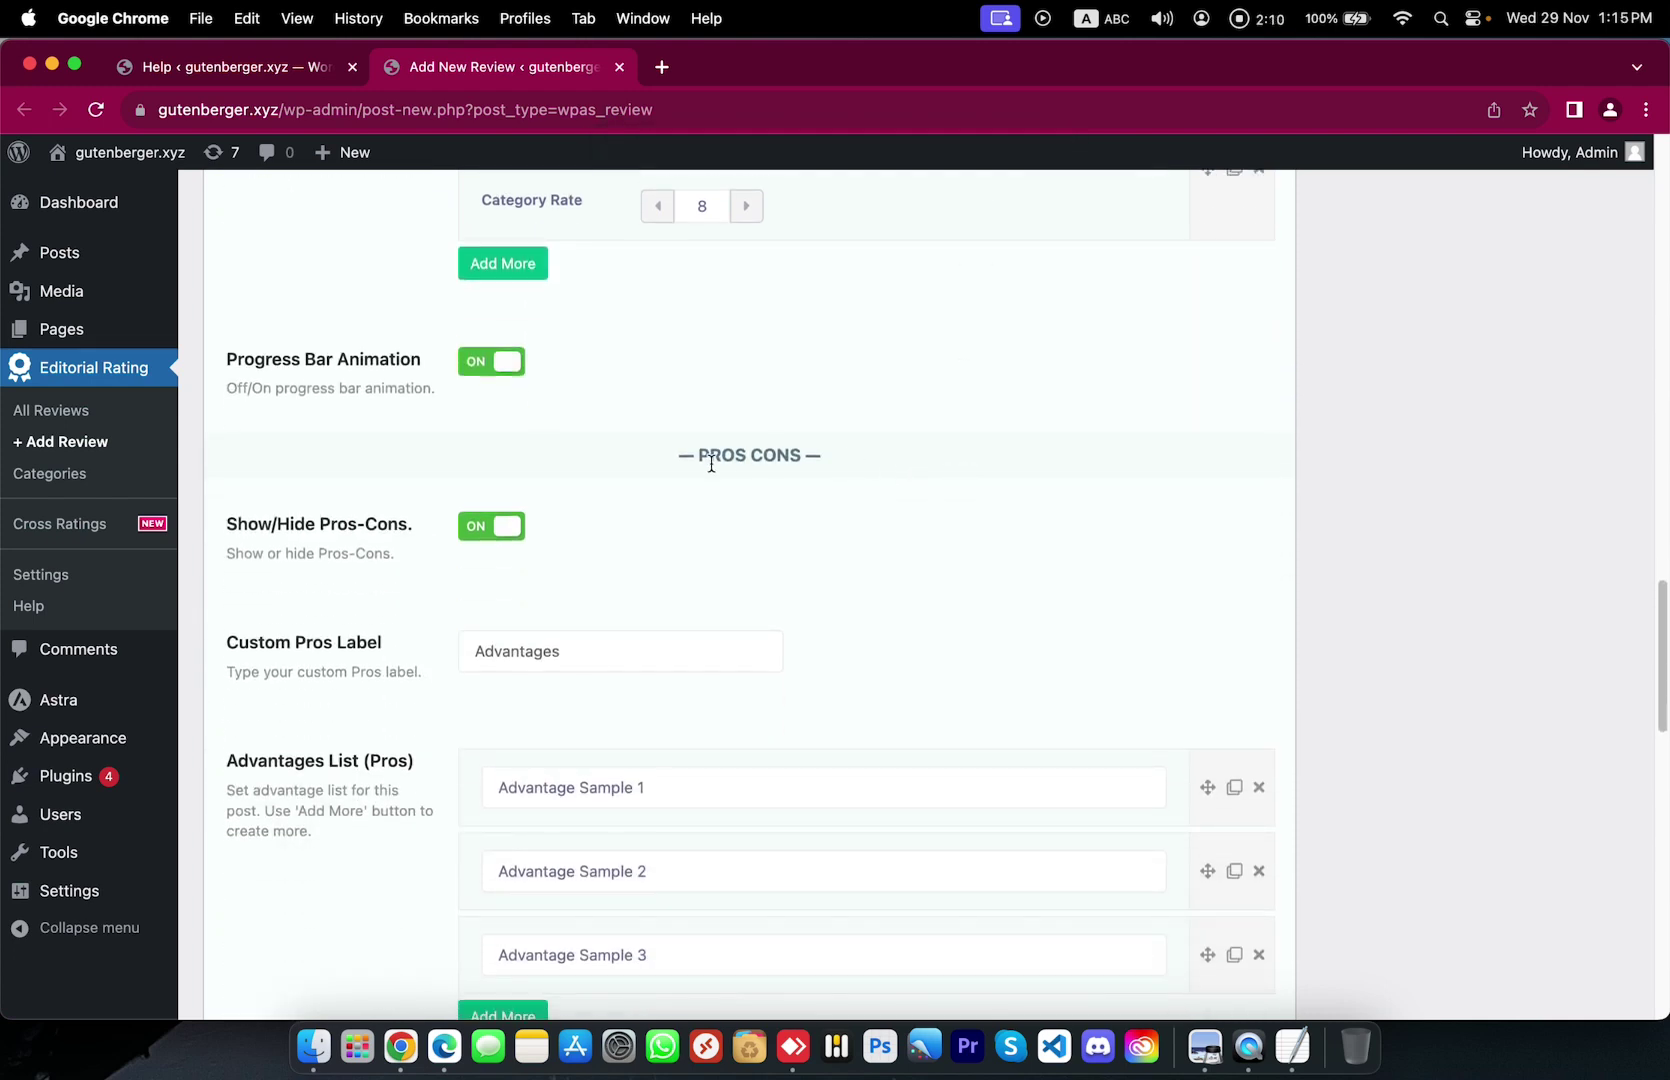
Step: Label the pros and cons lists Advantages and Disadvantages, keeping the Pros-Cons section shown
left_click_drag(711, 463, 790, 459)
left_click(816, 480)
scroll(817, 480, "down", 2)
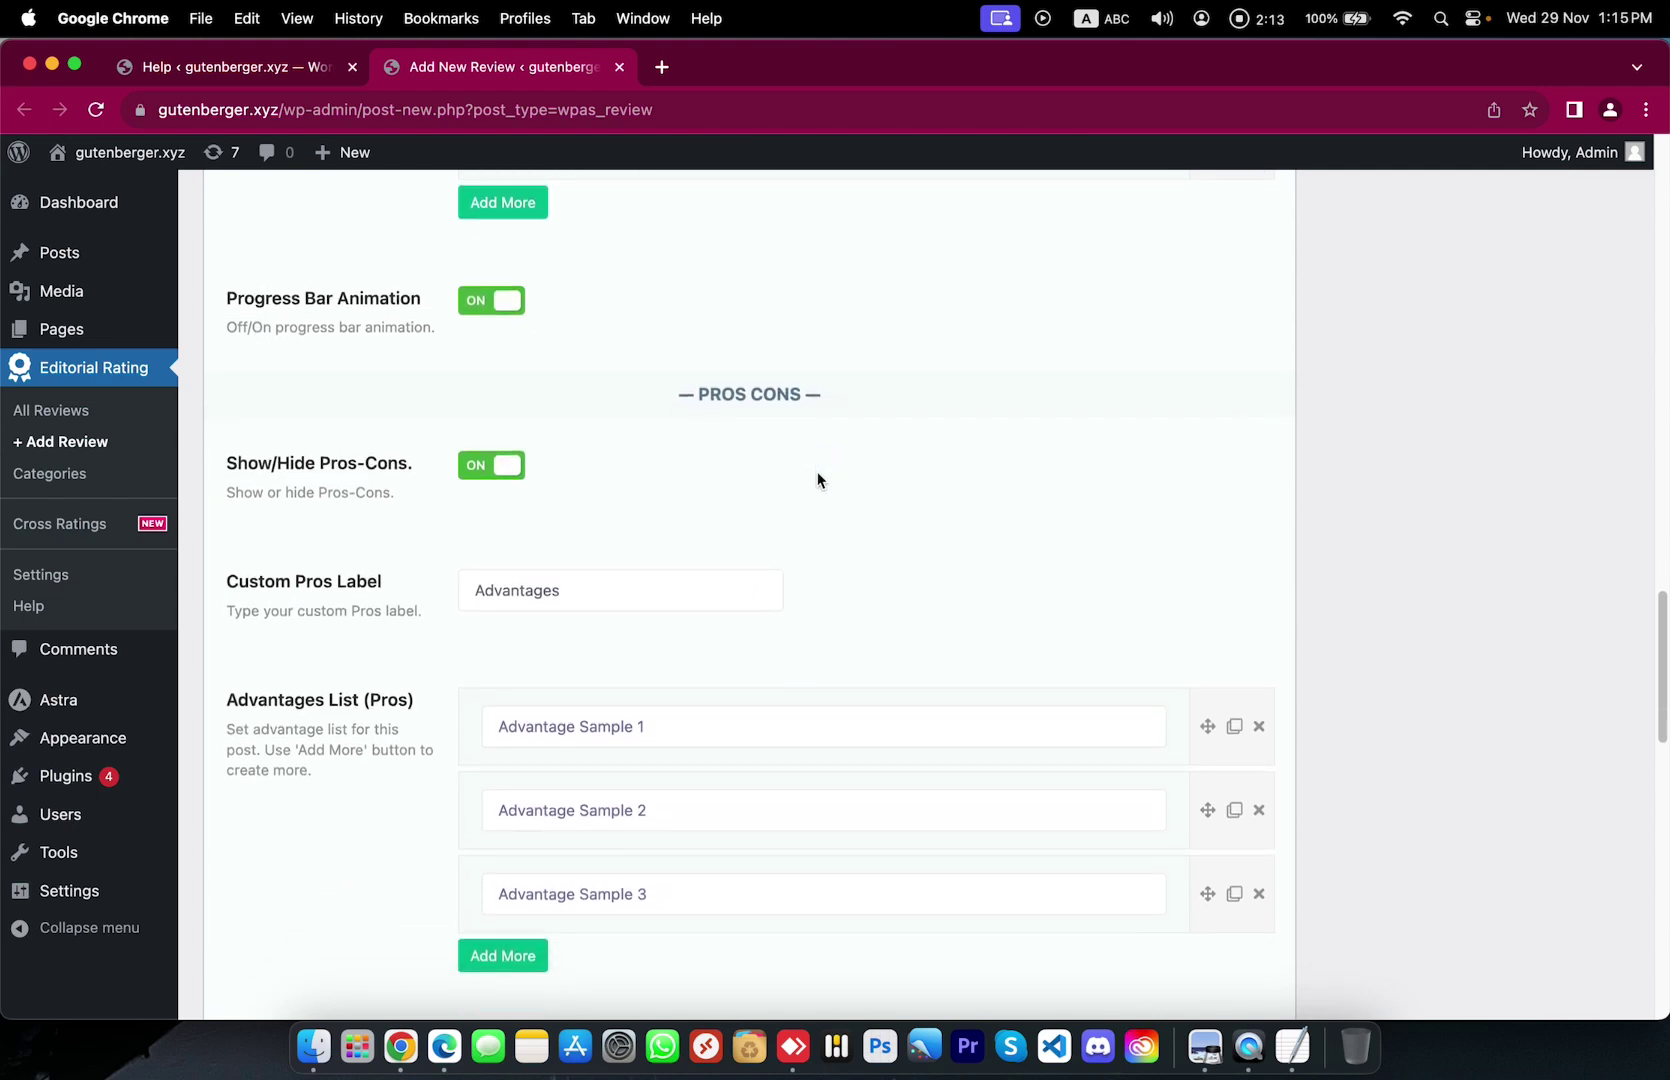
scroll(817, 480, "down", 4)
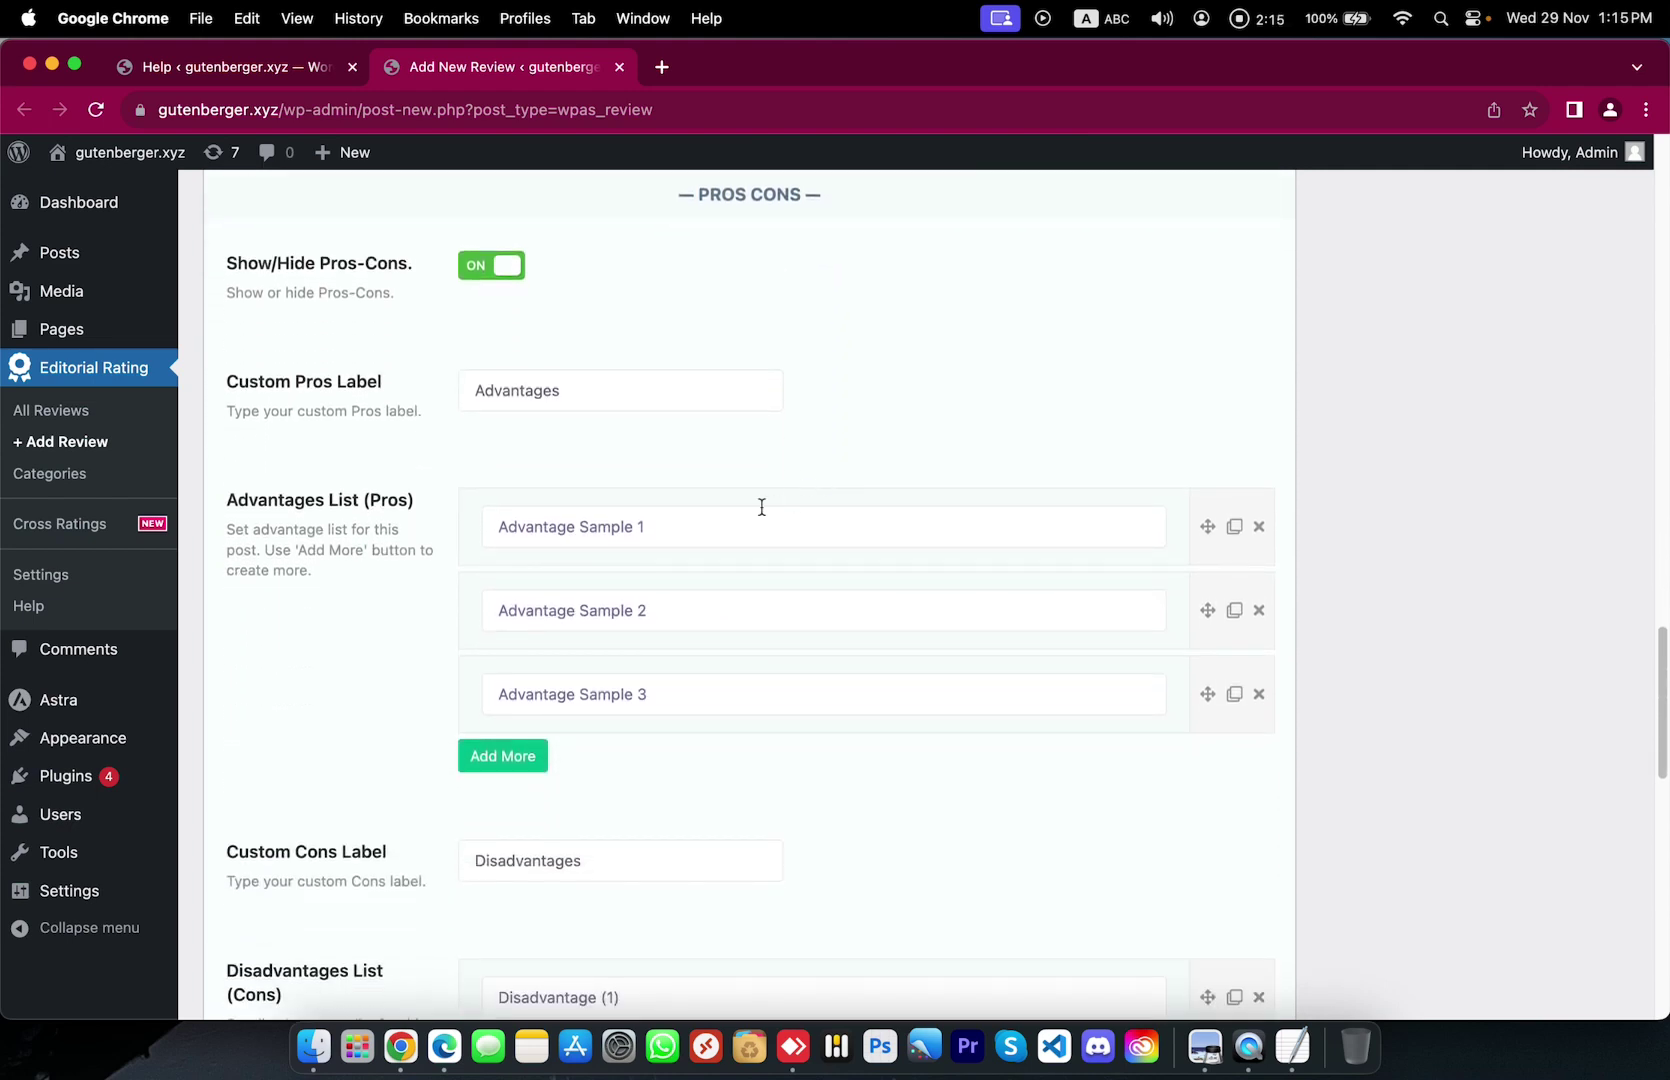
left_click(714, 521)
left_click(701, 606)
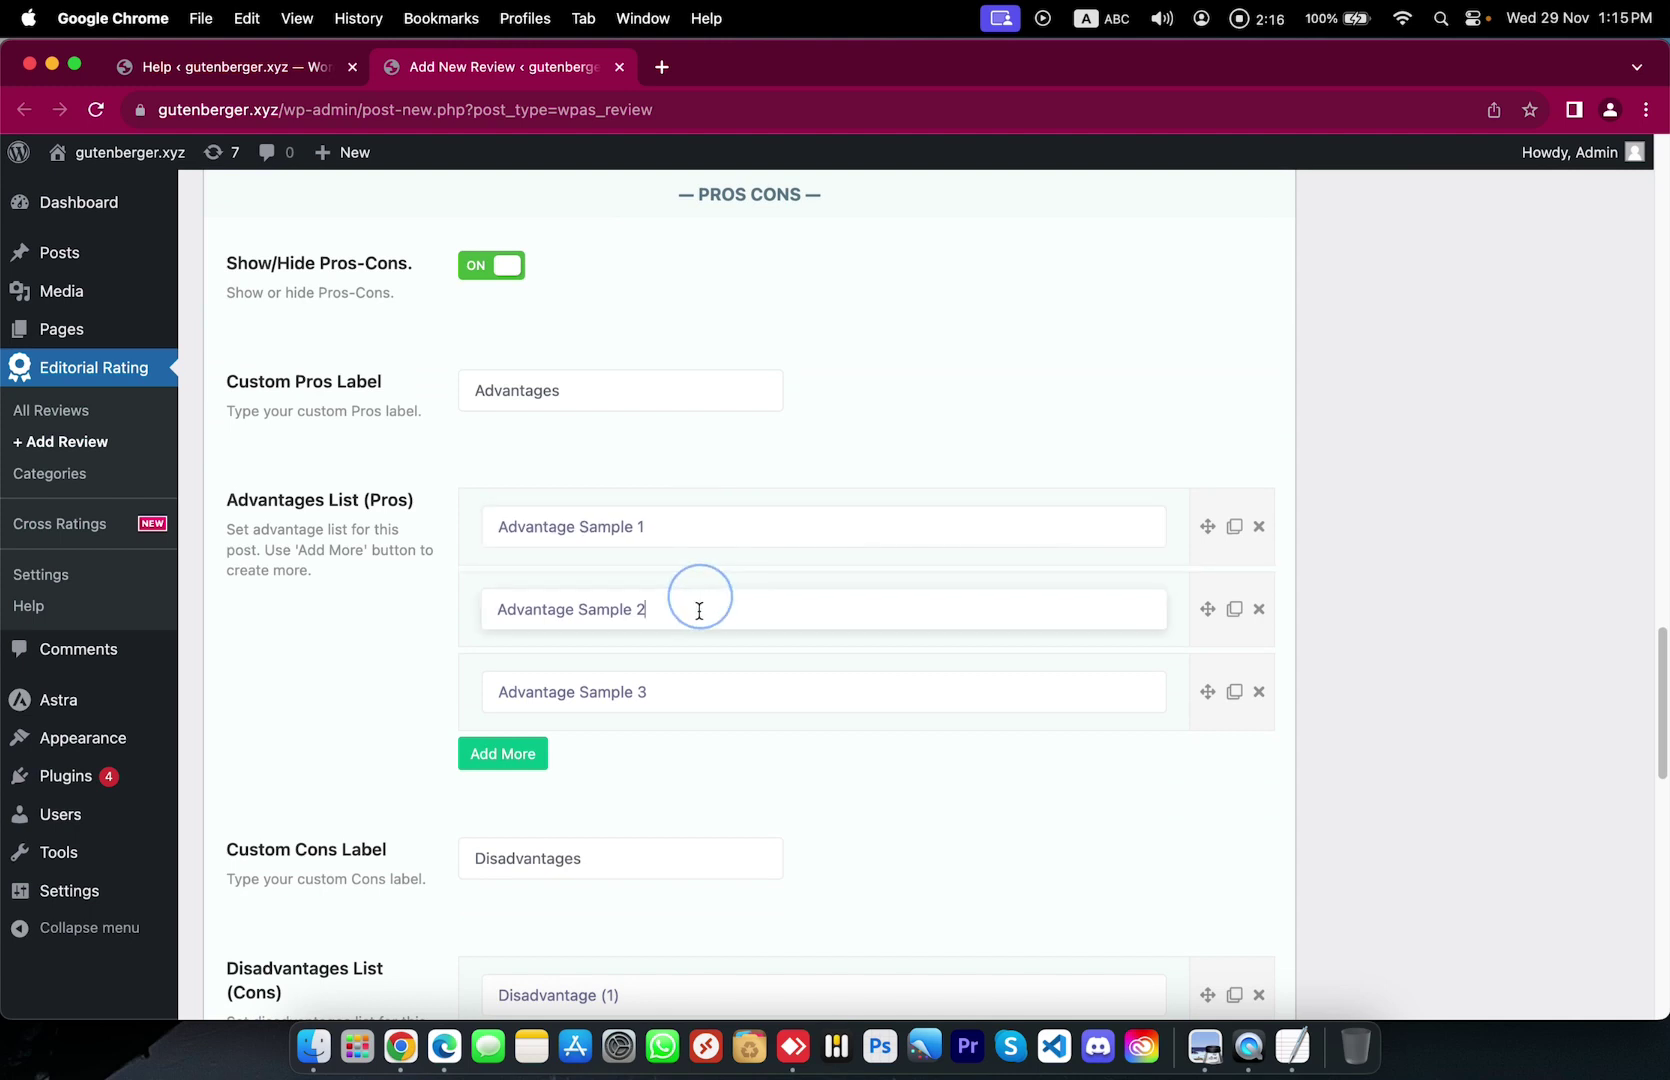
left_click(681, 688)
left_click(520, 389)
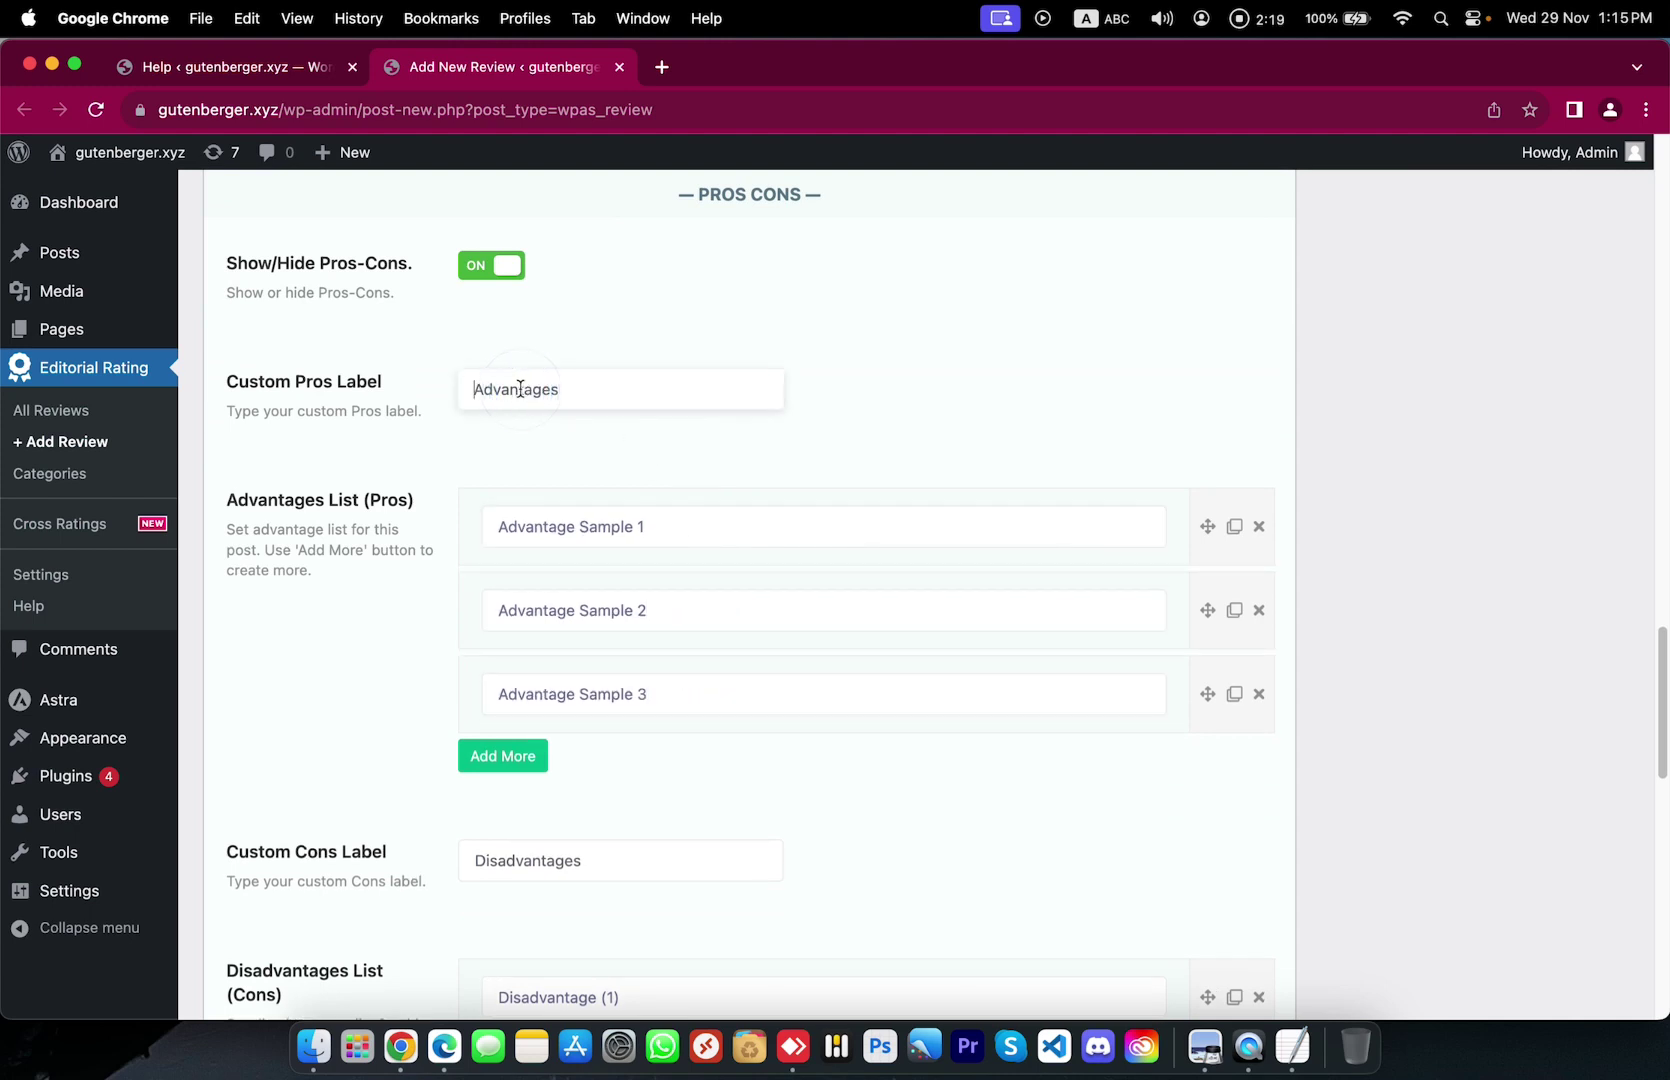
left_click(527, 857)
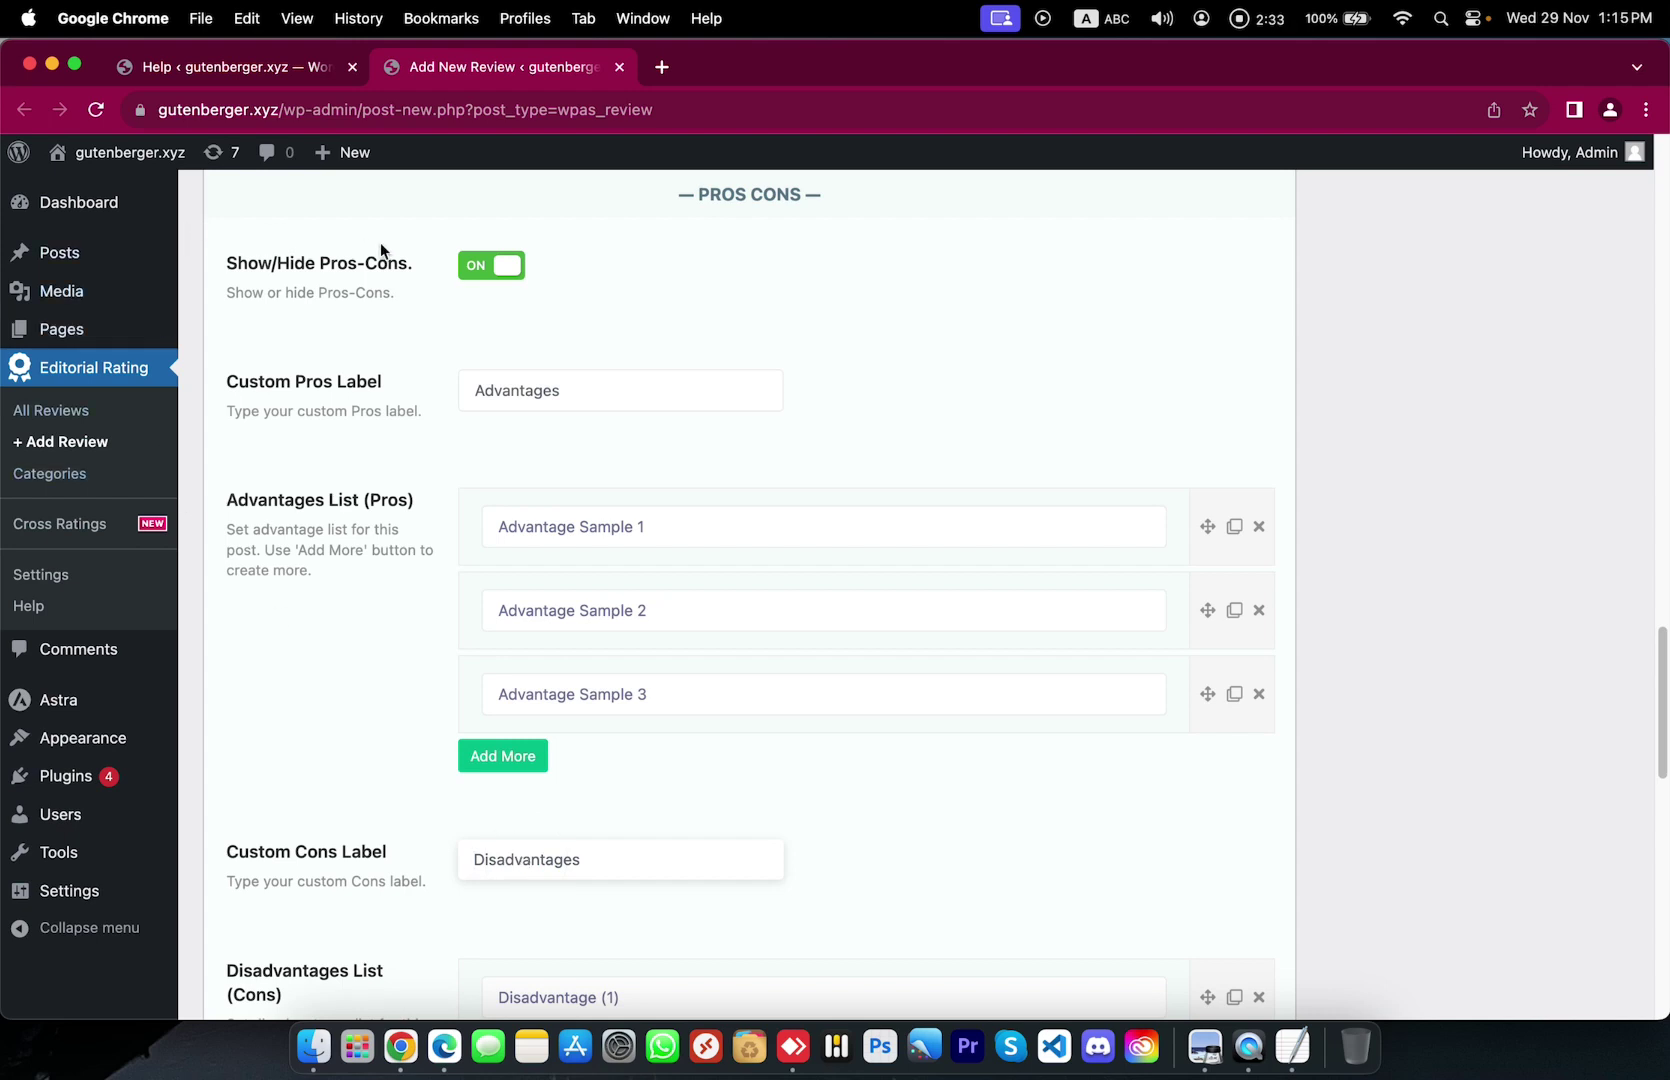
left_click(490, 281)
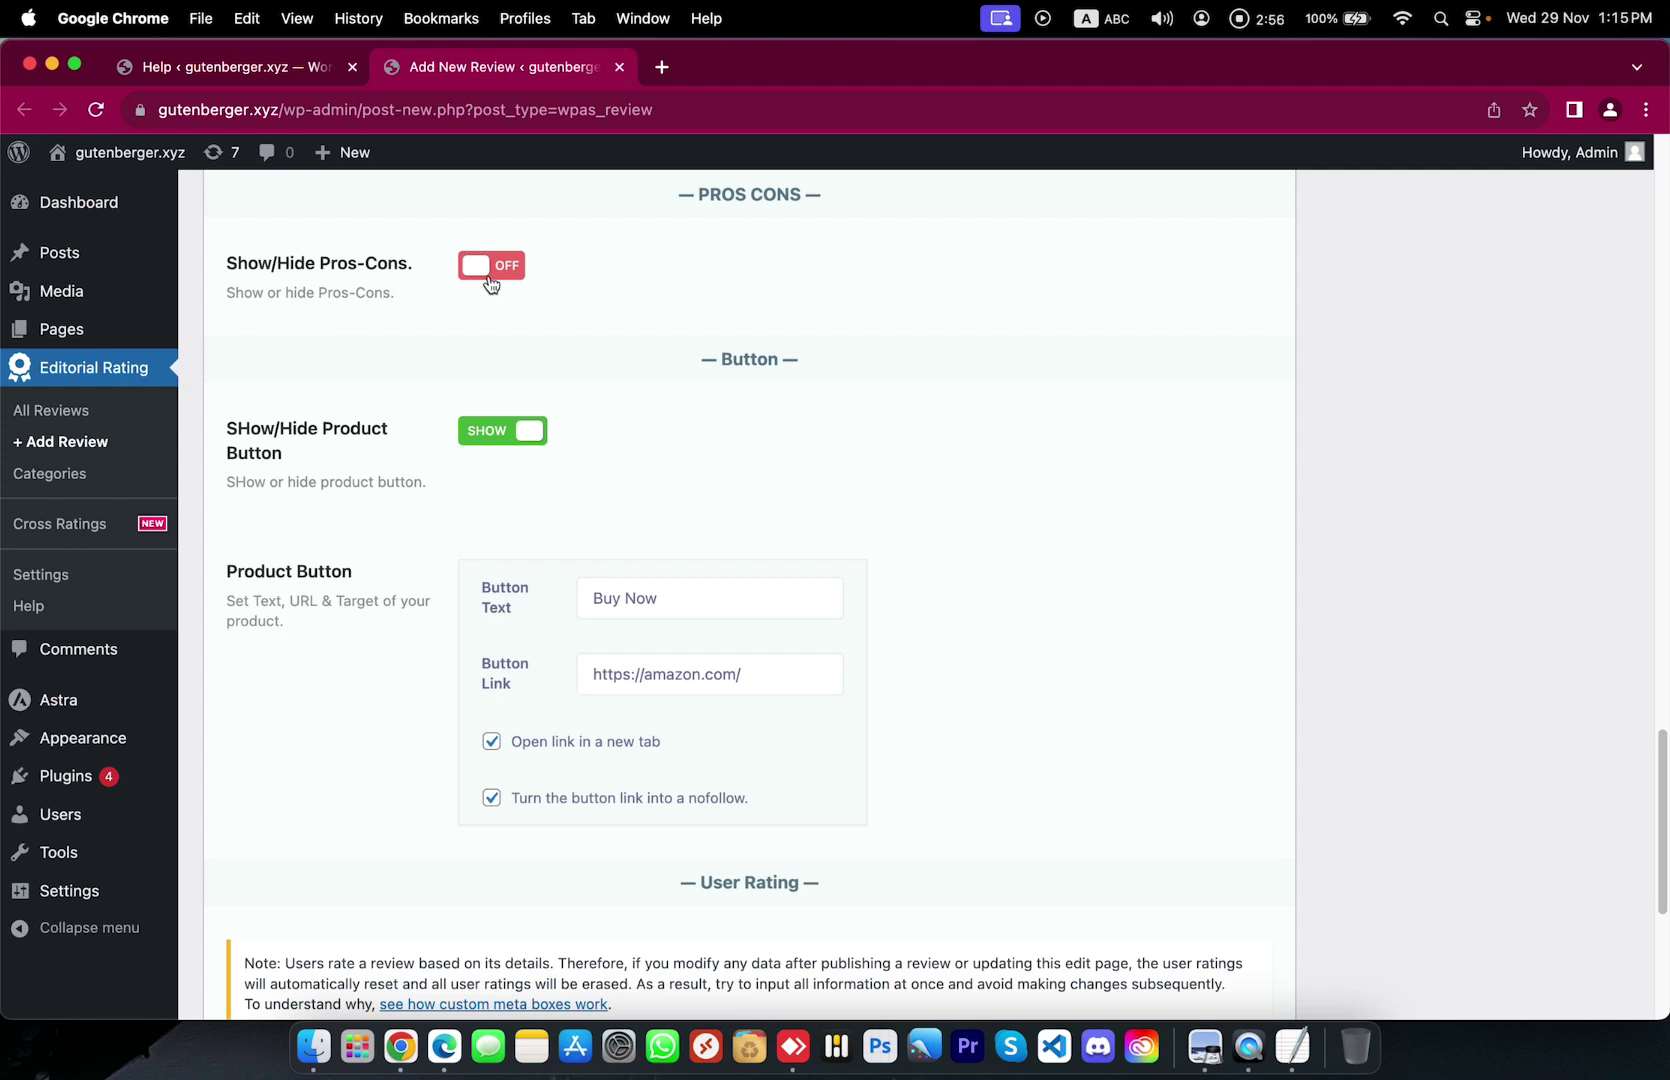
left_click(490, 267)
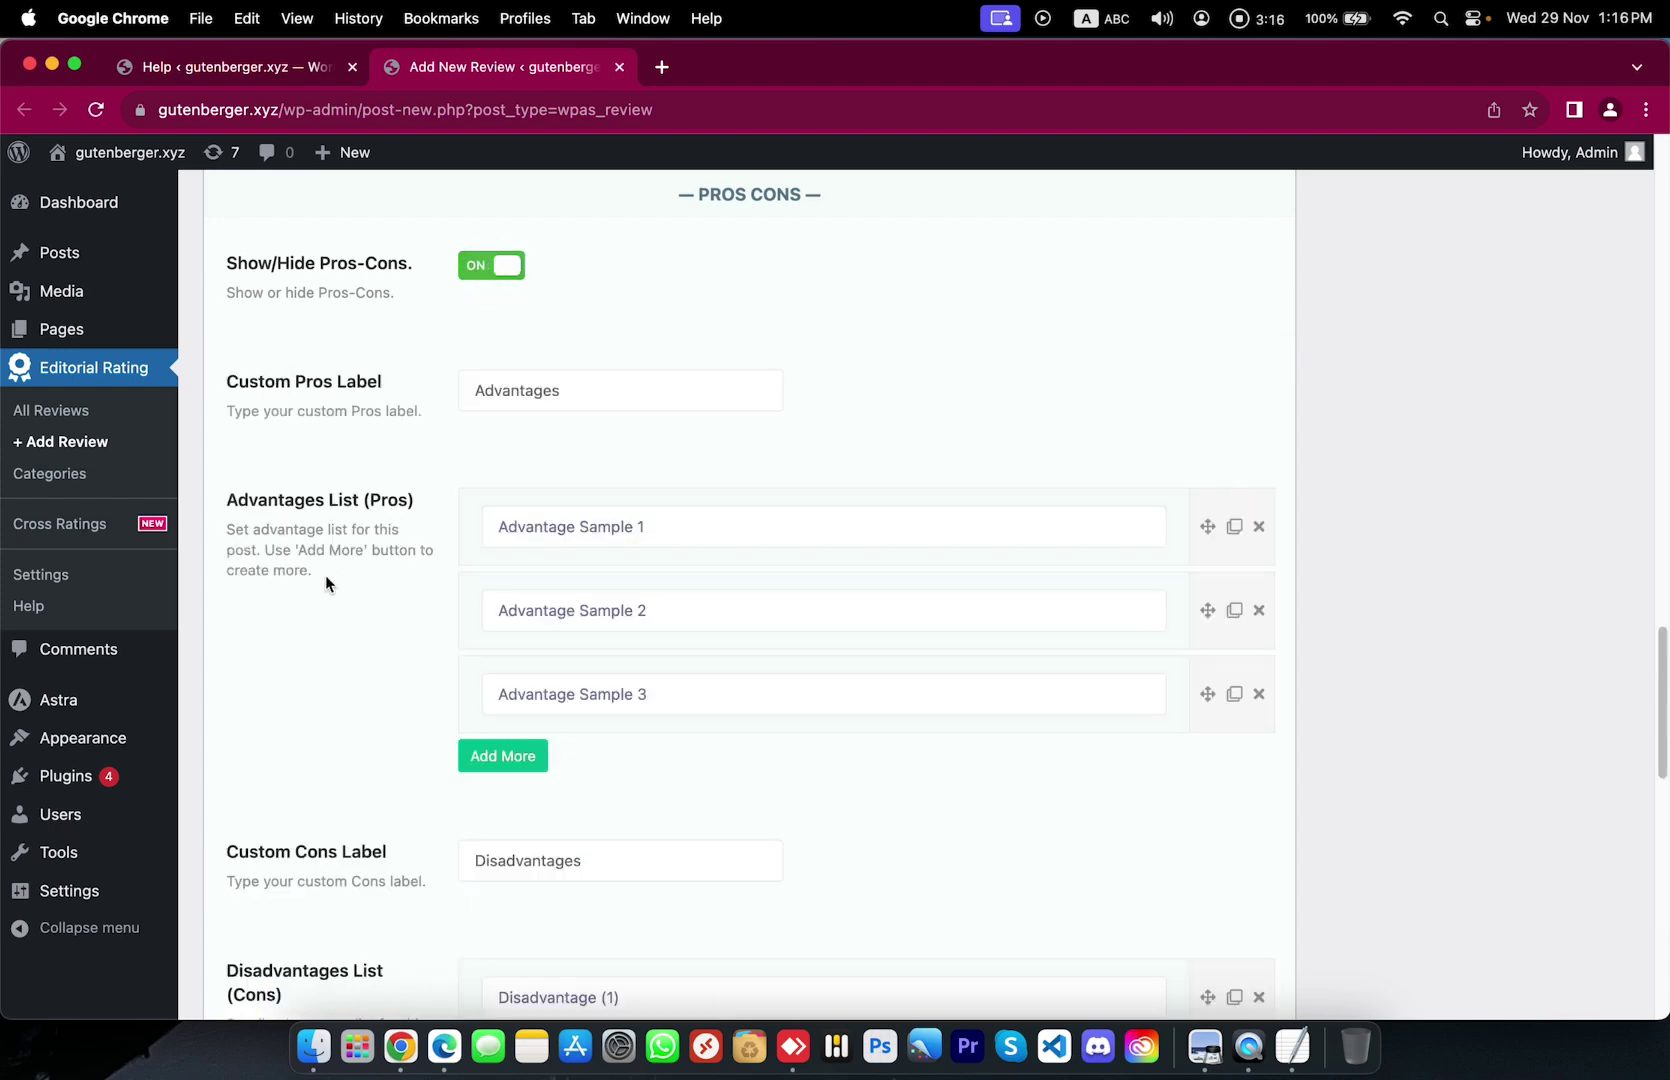
Step: Set the product button text to read Buy Now
scroll(370, 560, "down", 5)
scroll(380, 530, "down", 3)
scroll(362, 528, "down", 3)
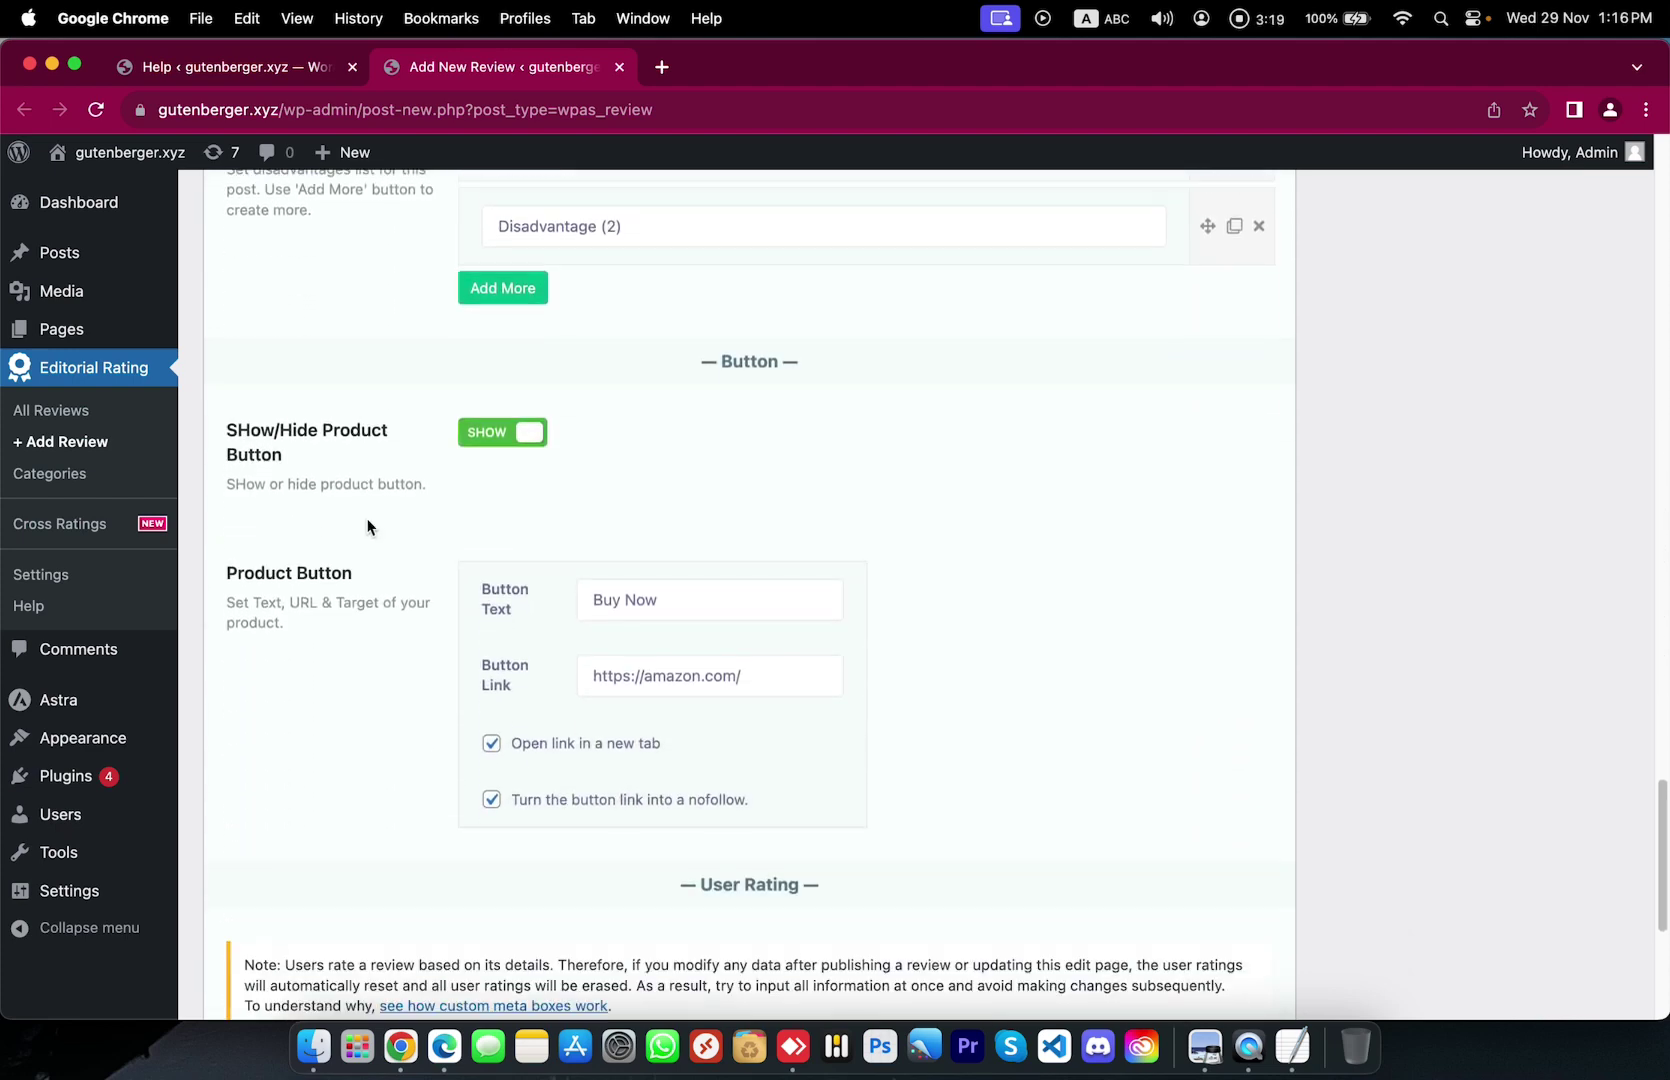
left_click(745, 337)
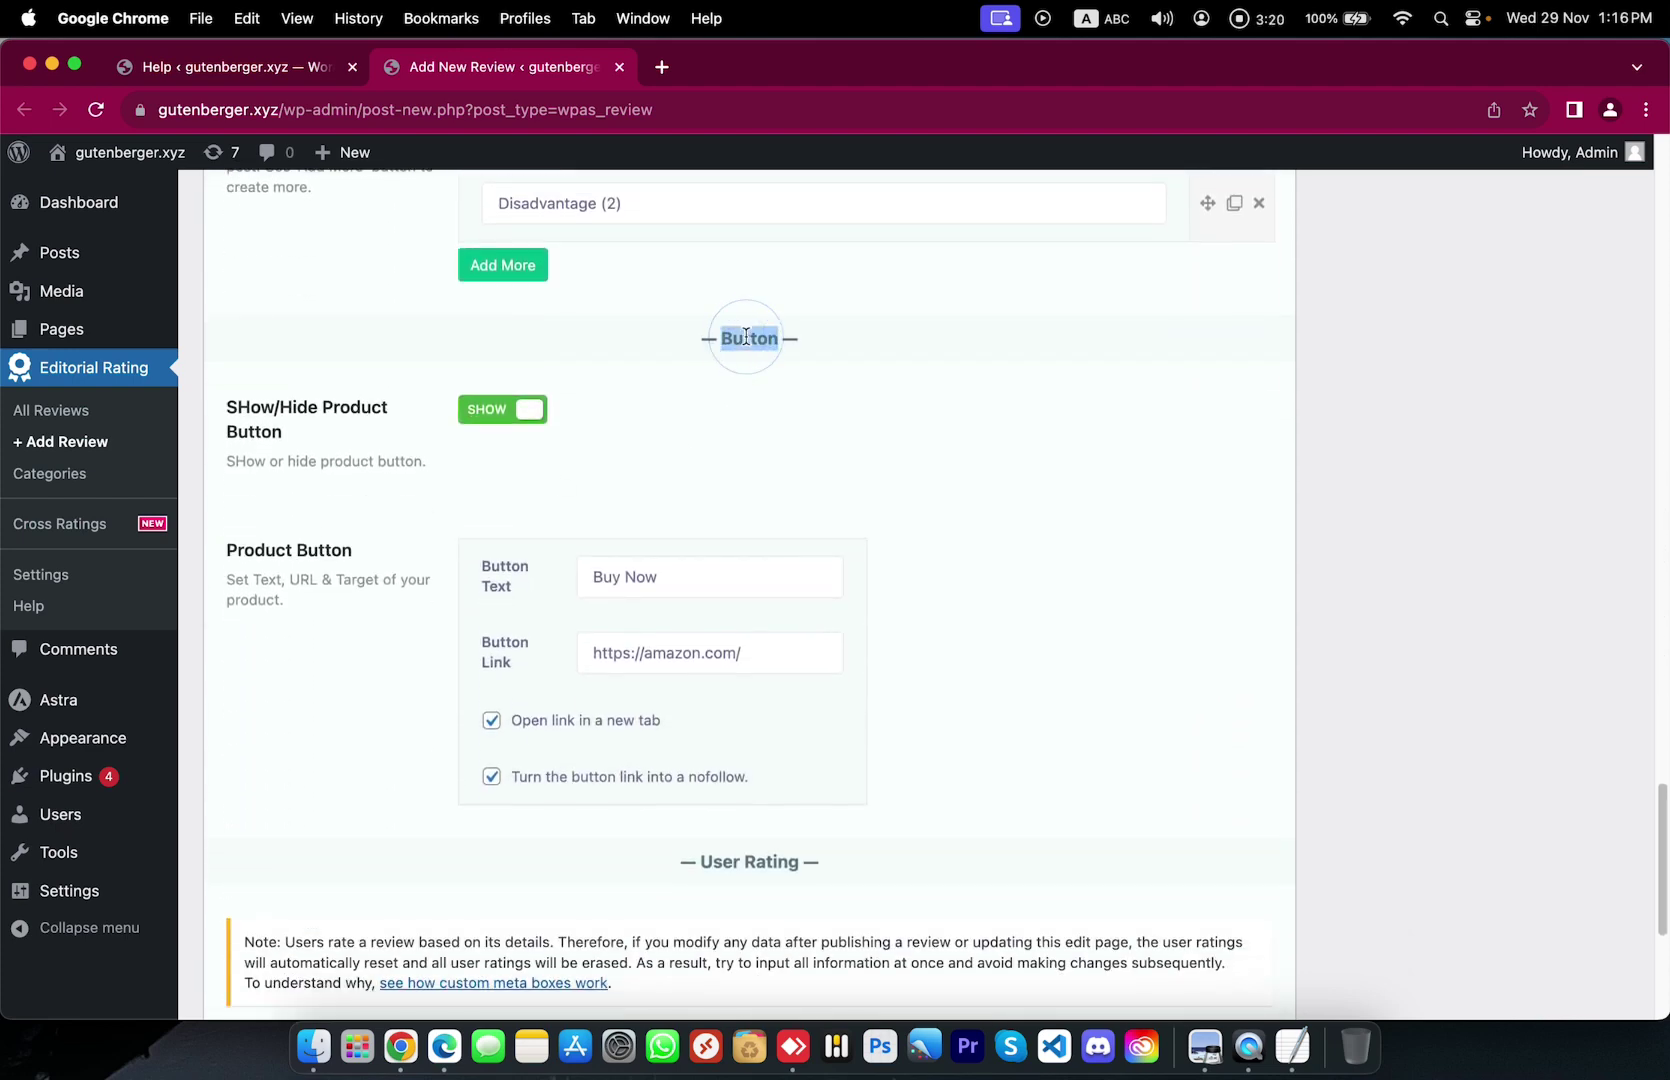
left_click(652, 573)
double_click(652, 575)
left_click(664, 650)
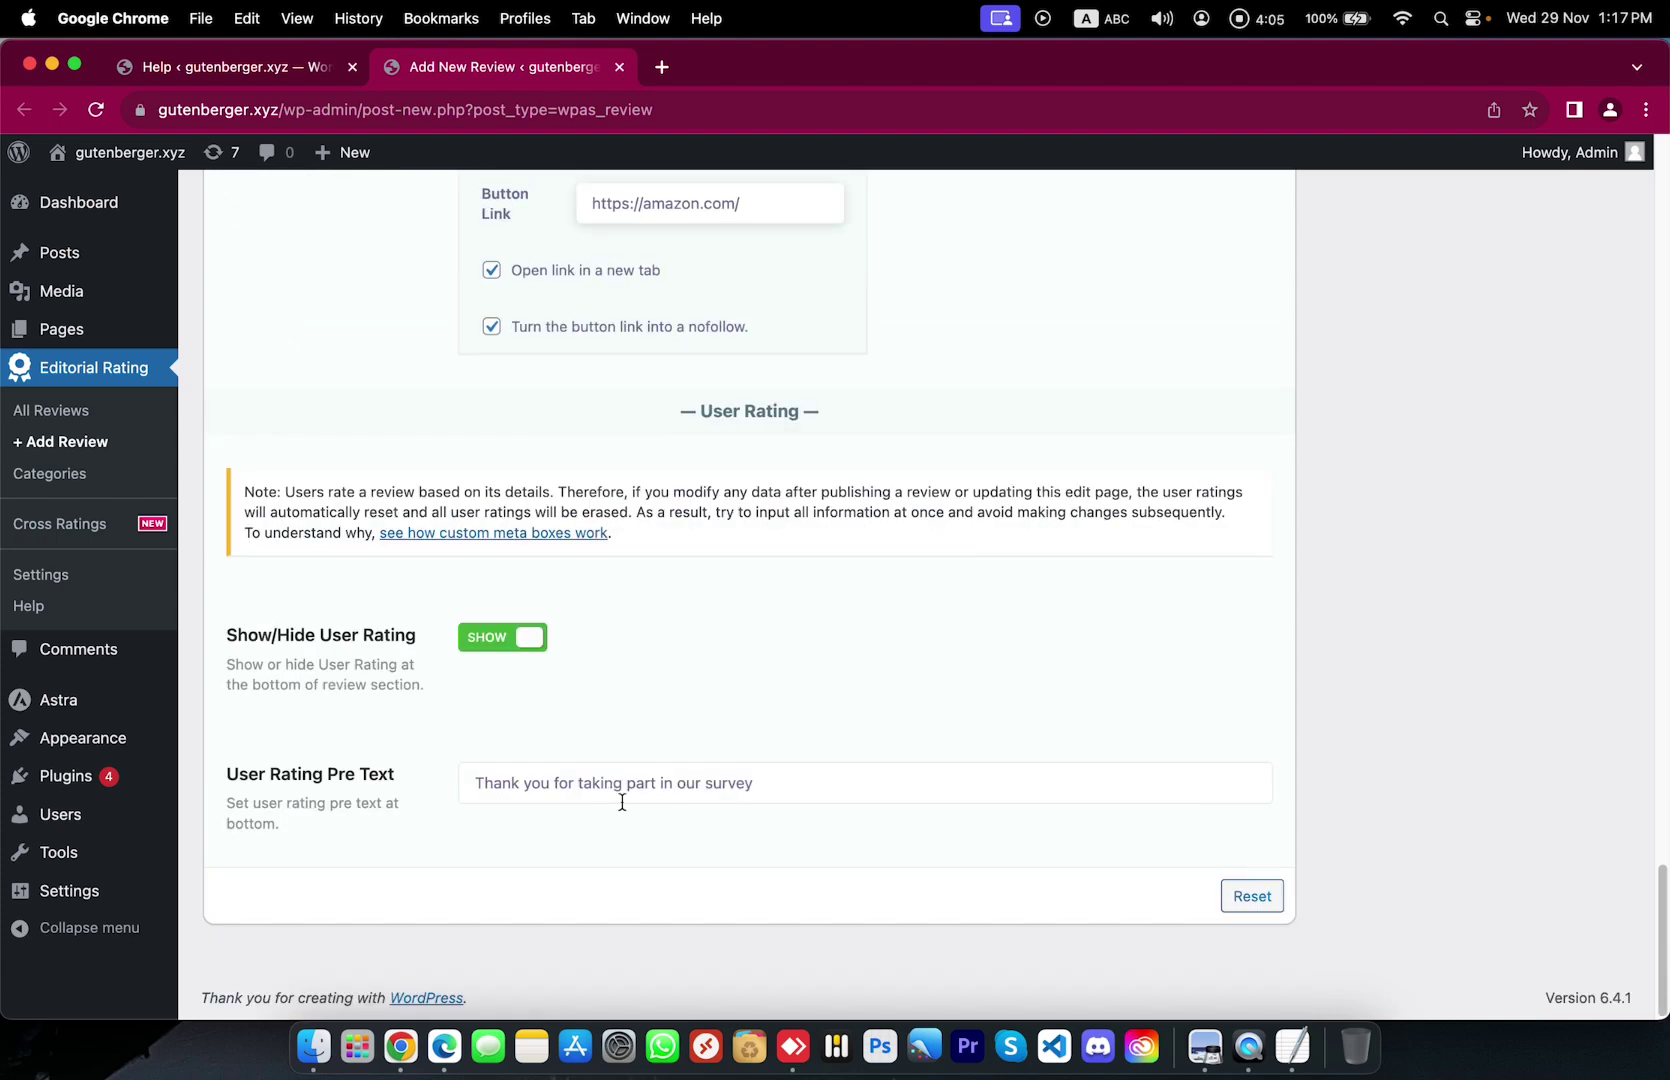
triple_click(734, 413)
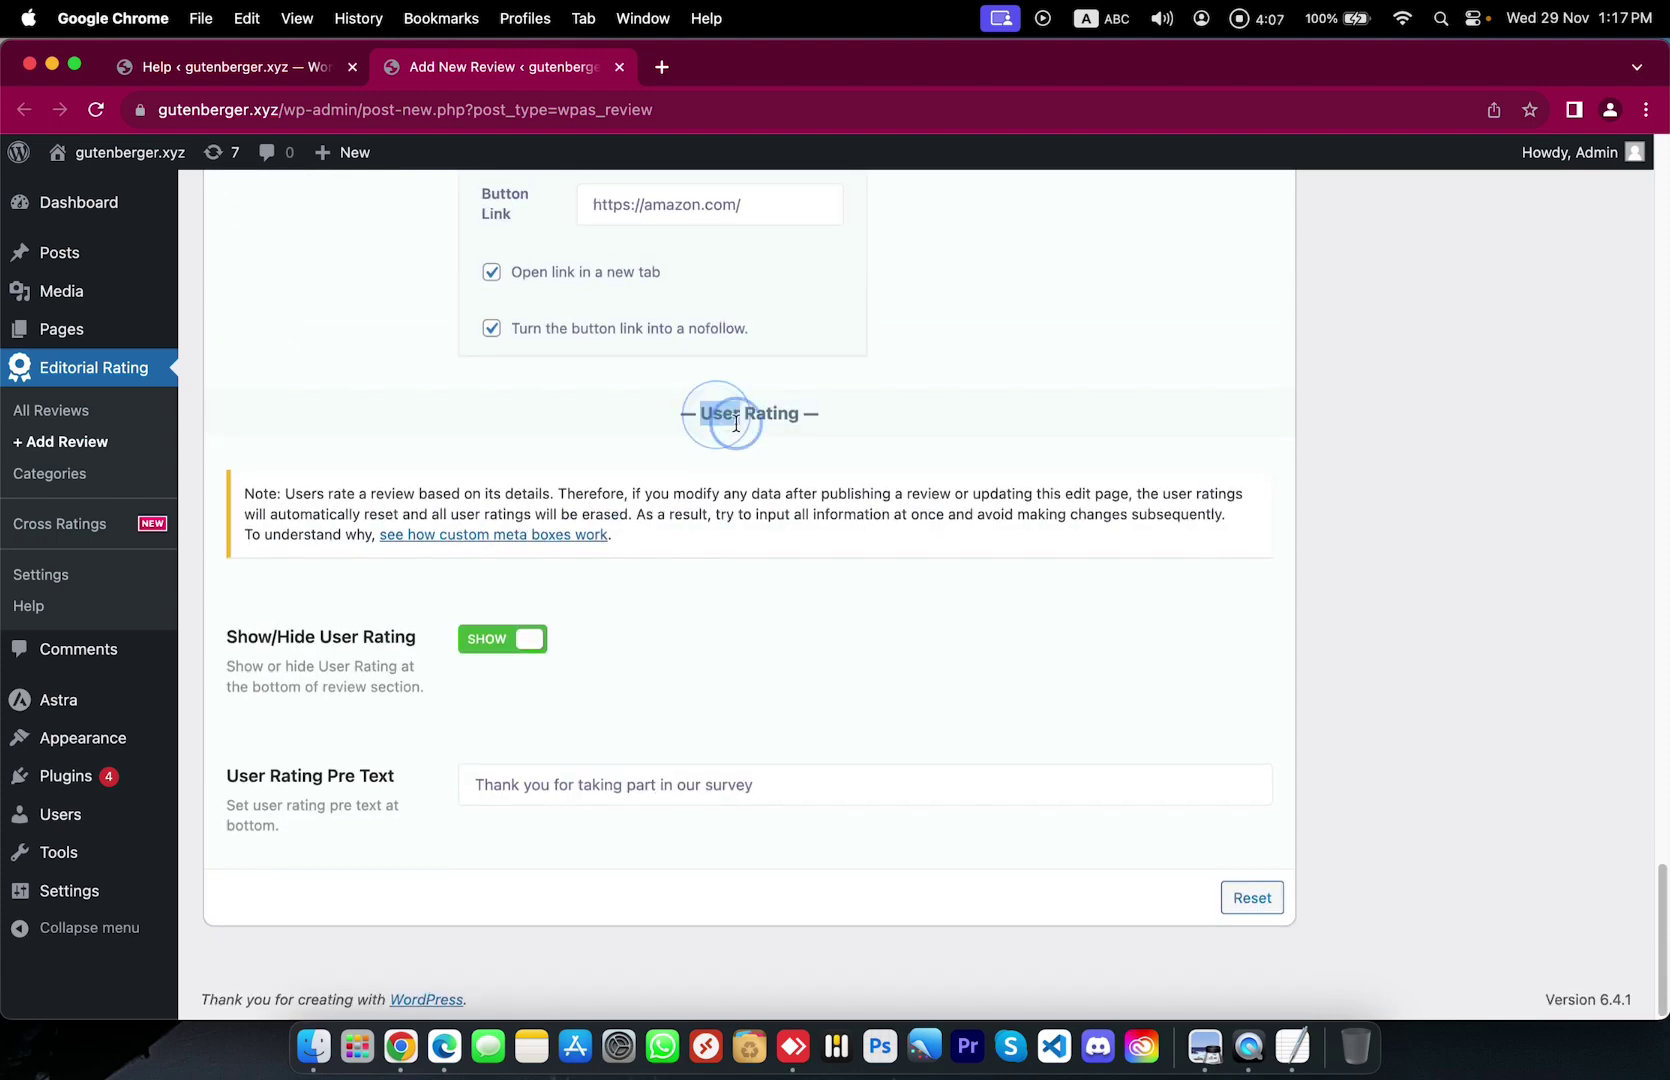
left_click(788, 487)
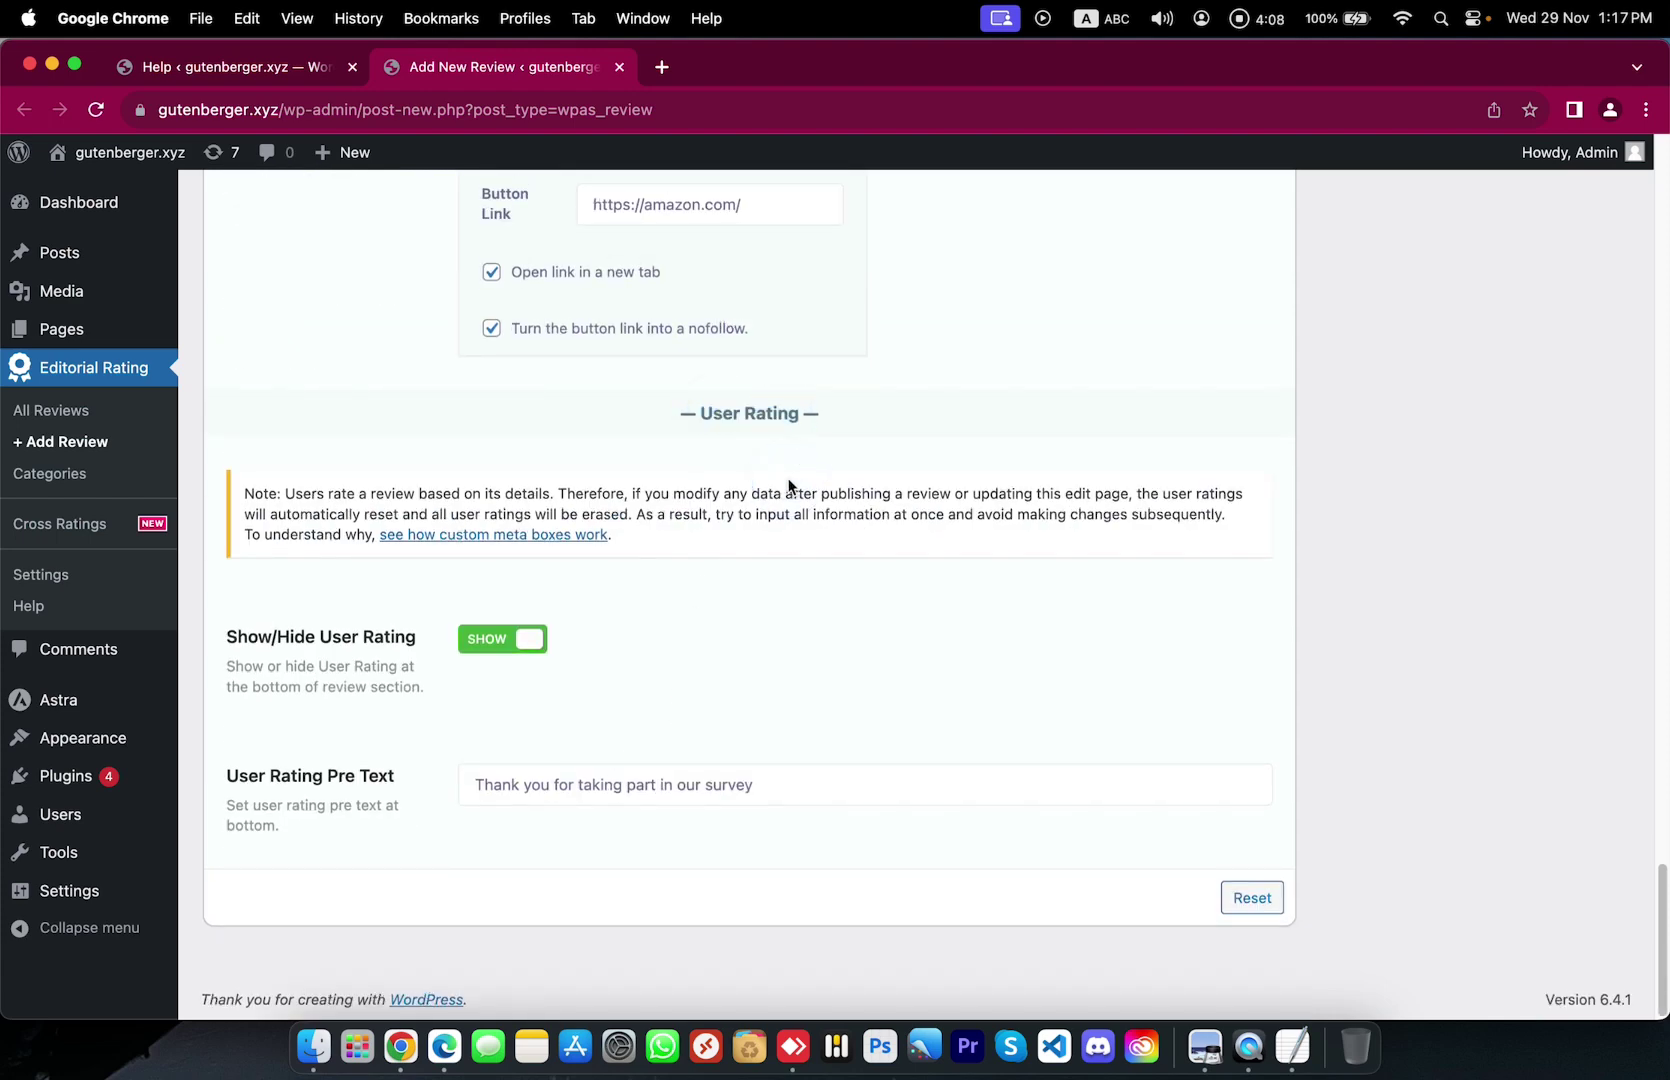
left_click(557, 779)
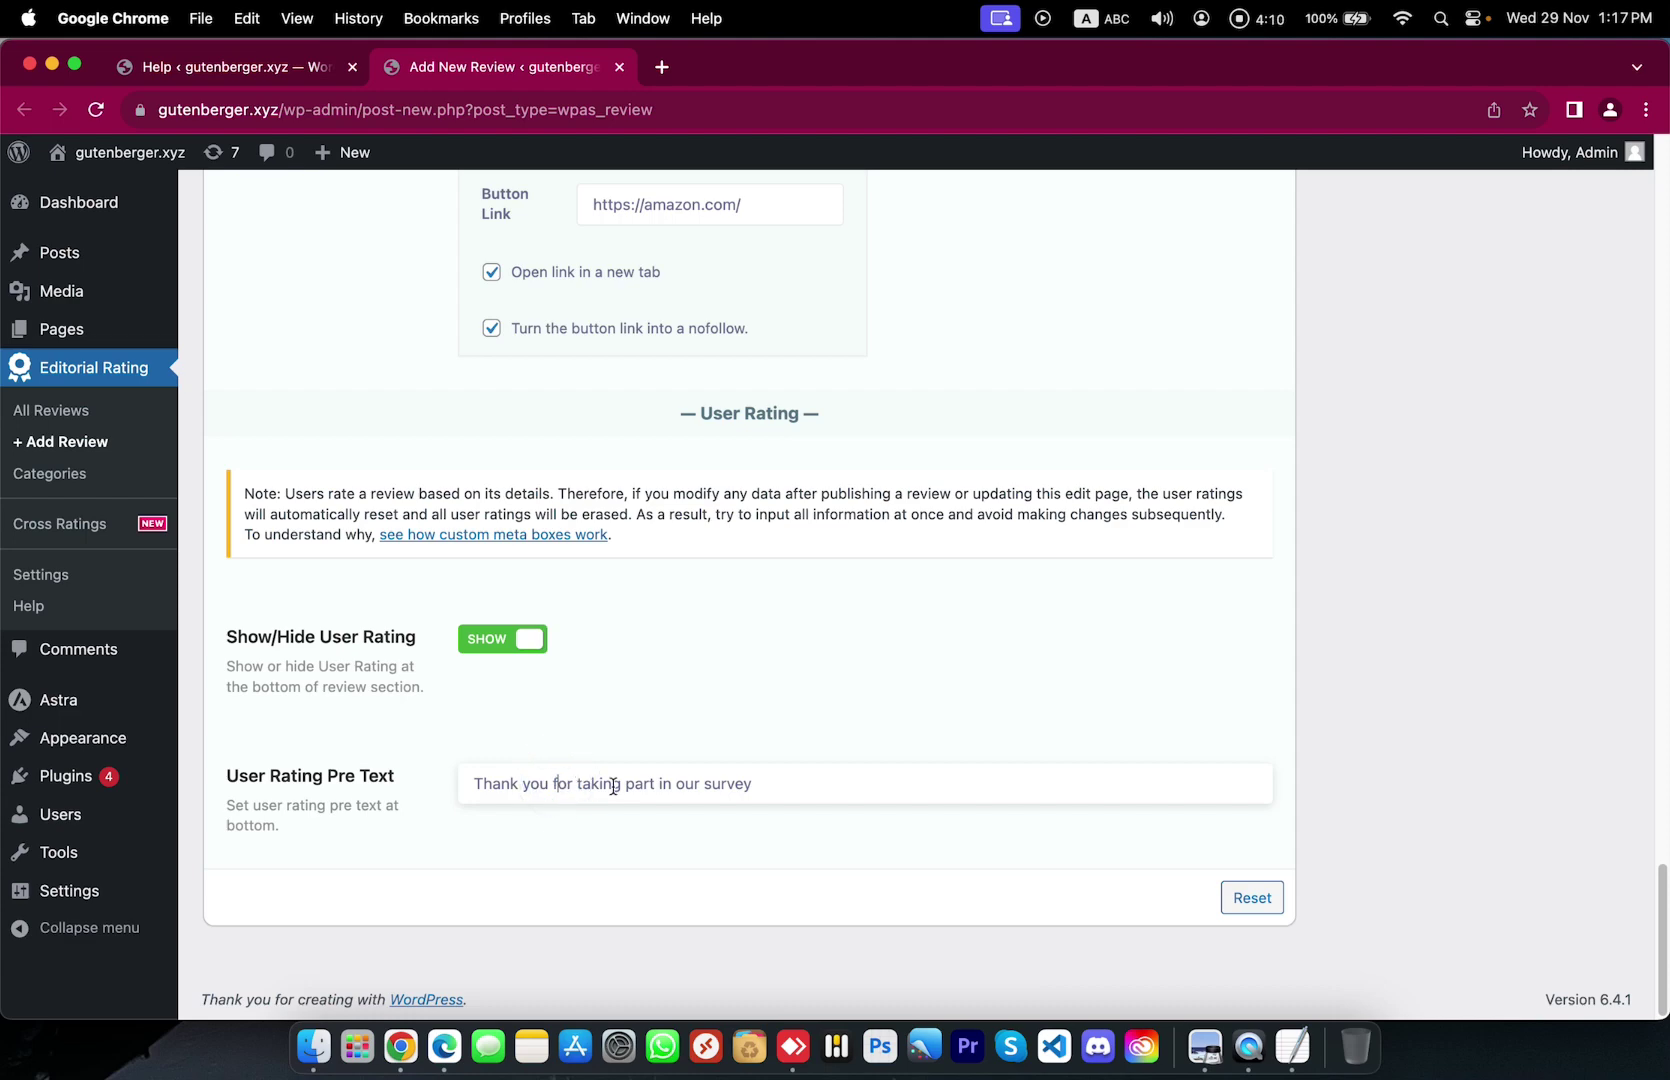
left_click(775, 733)
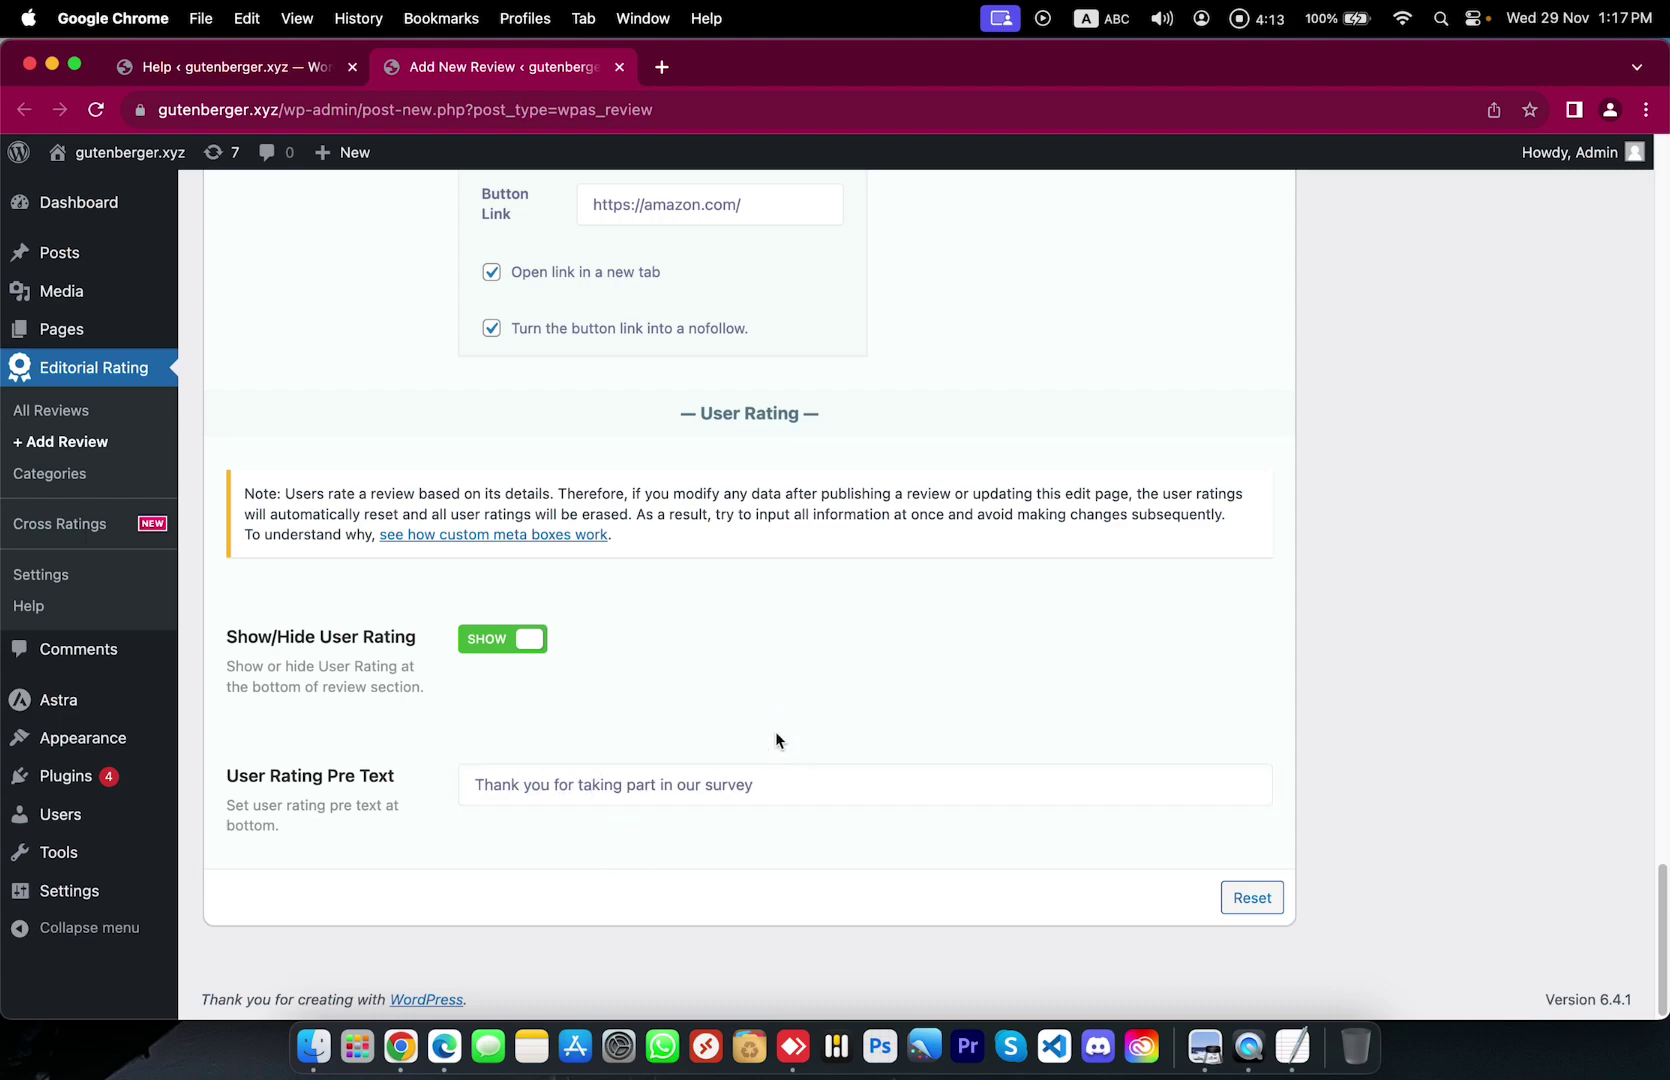
Step: Publish the review and copy its shortcode [editorial-rating id="7340"]
scroll(1510, 660, "up", 20)
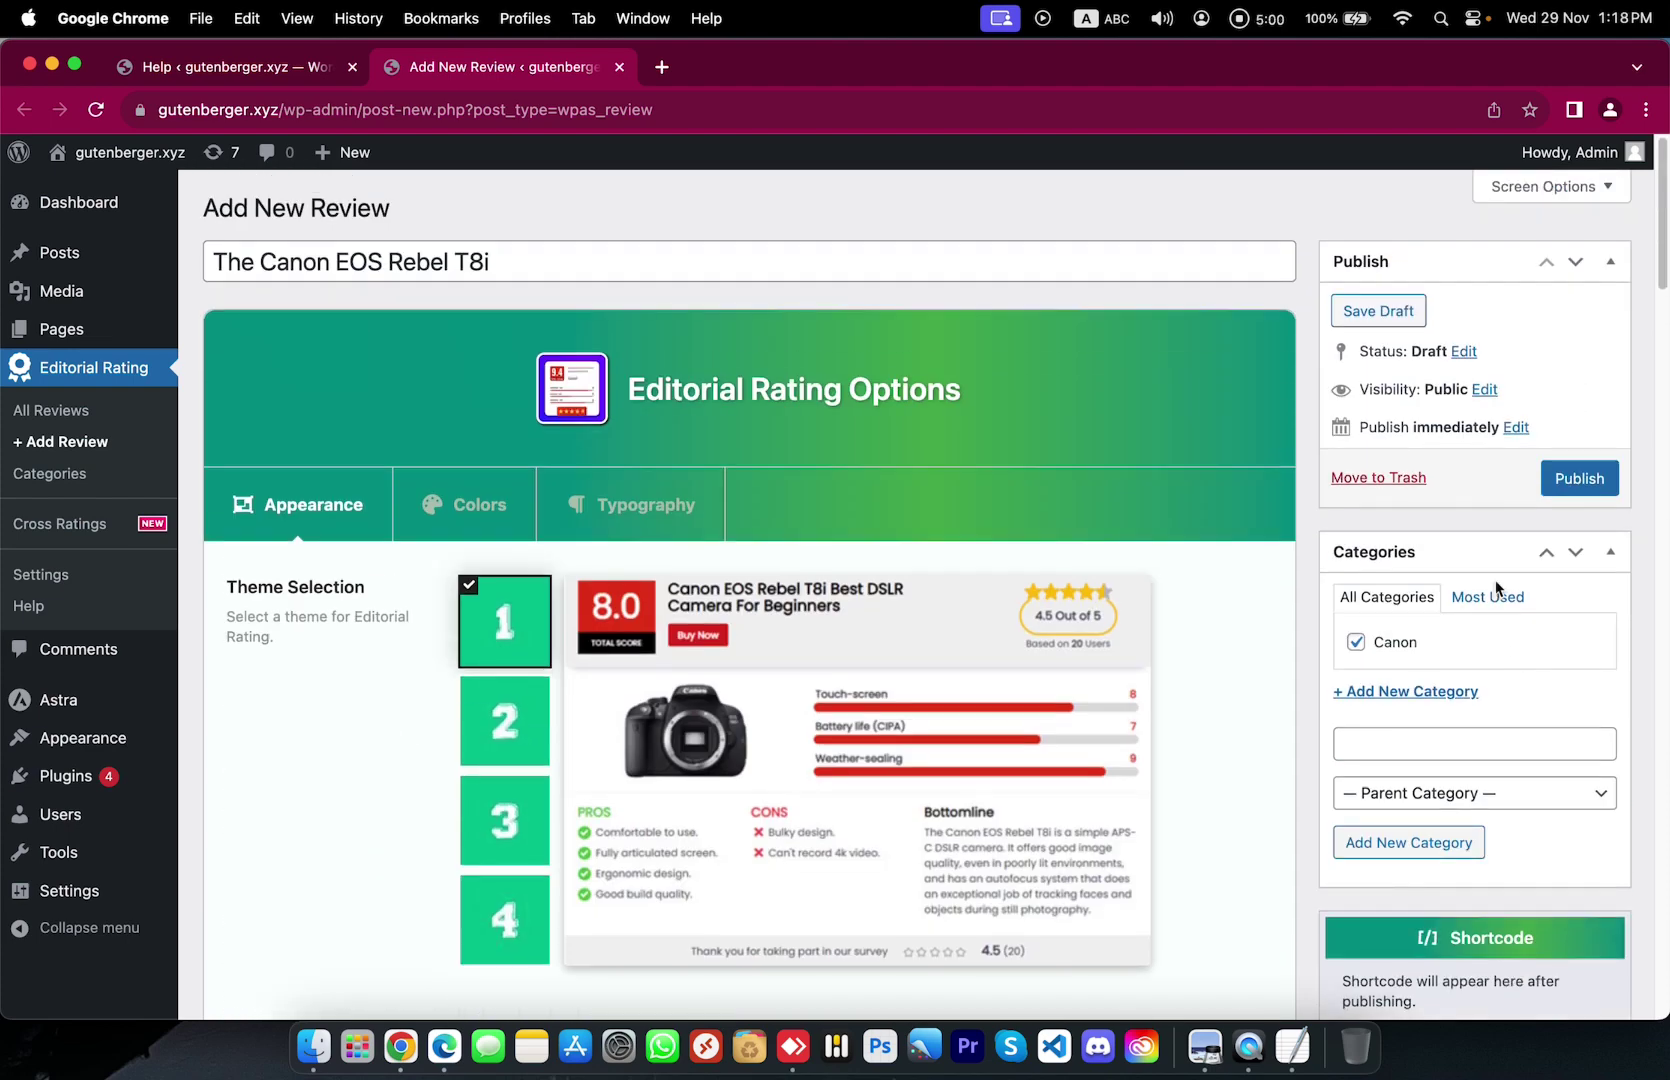
left_click(1580, 484)
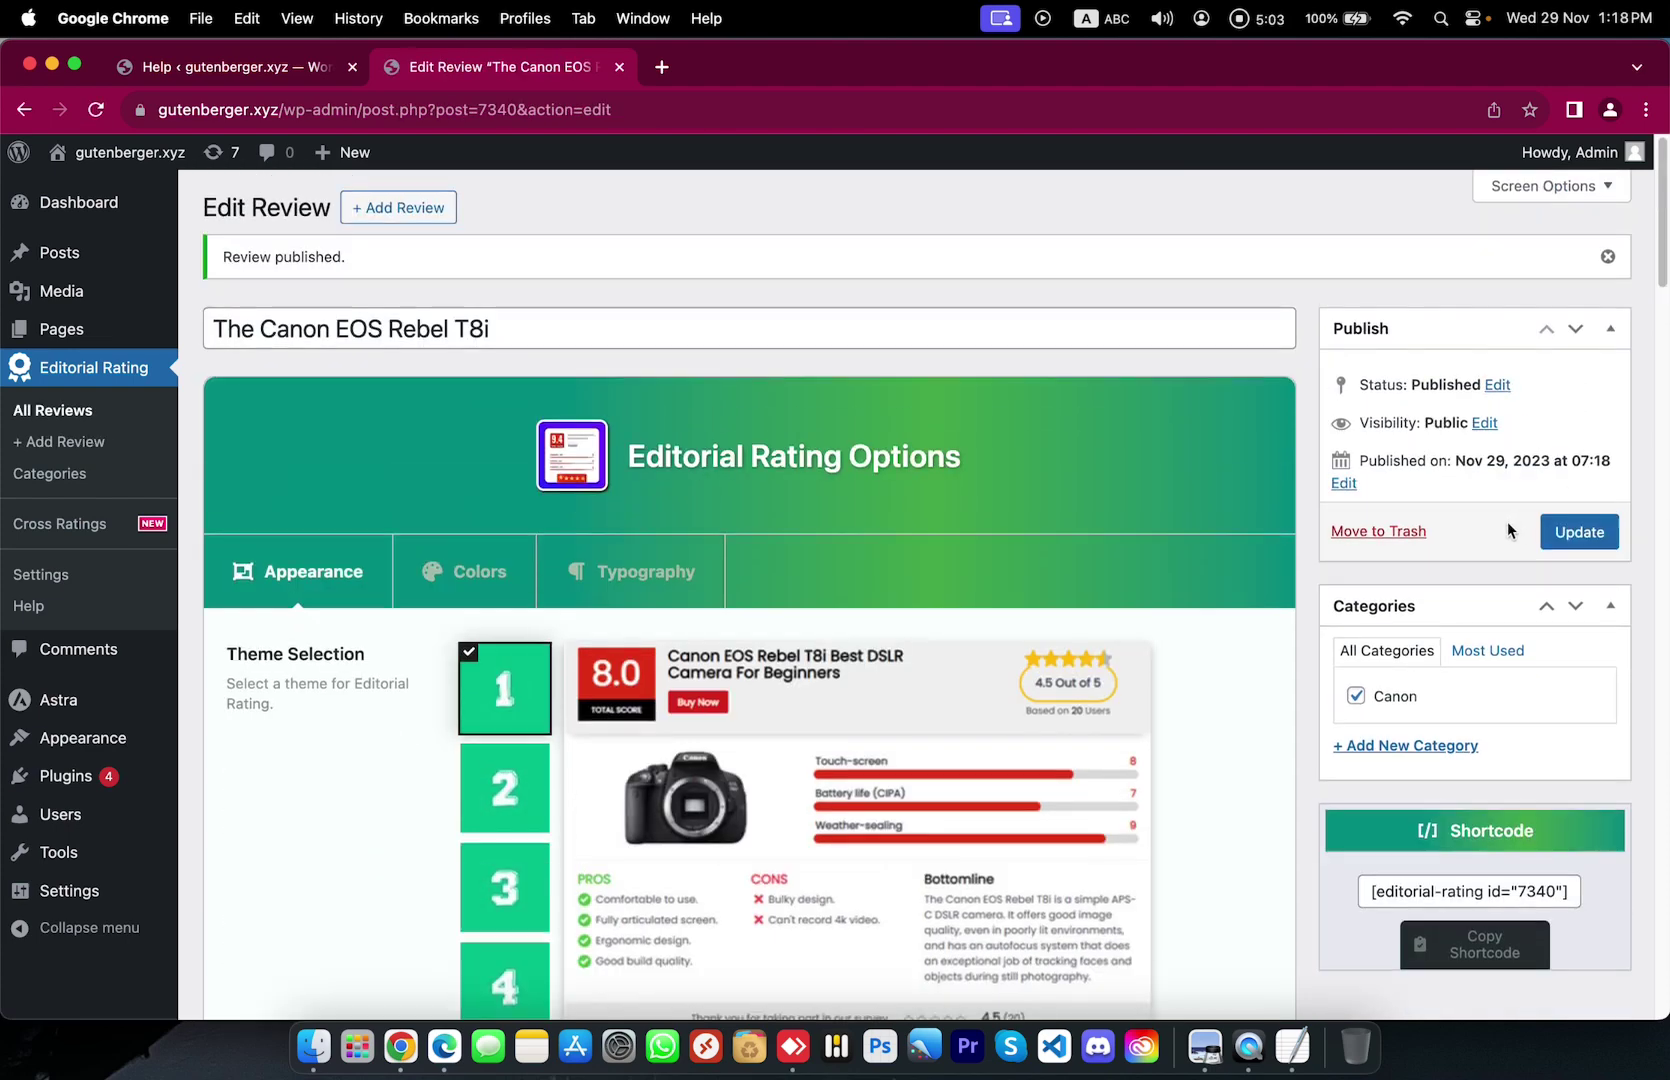
scroll(1490, 600, "down", 2)
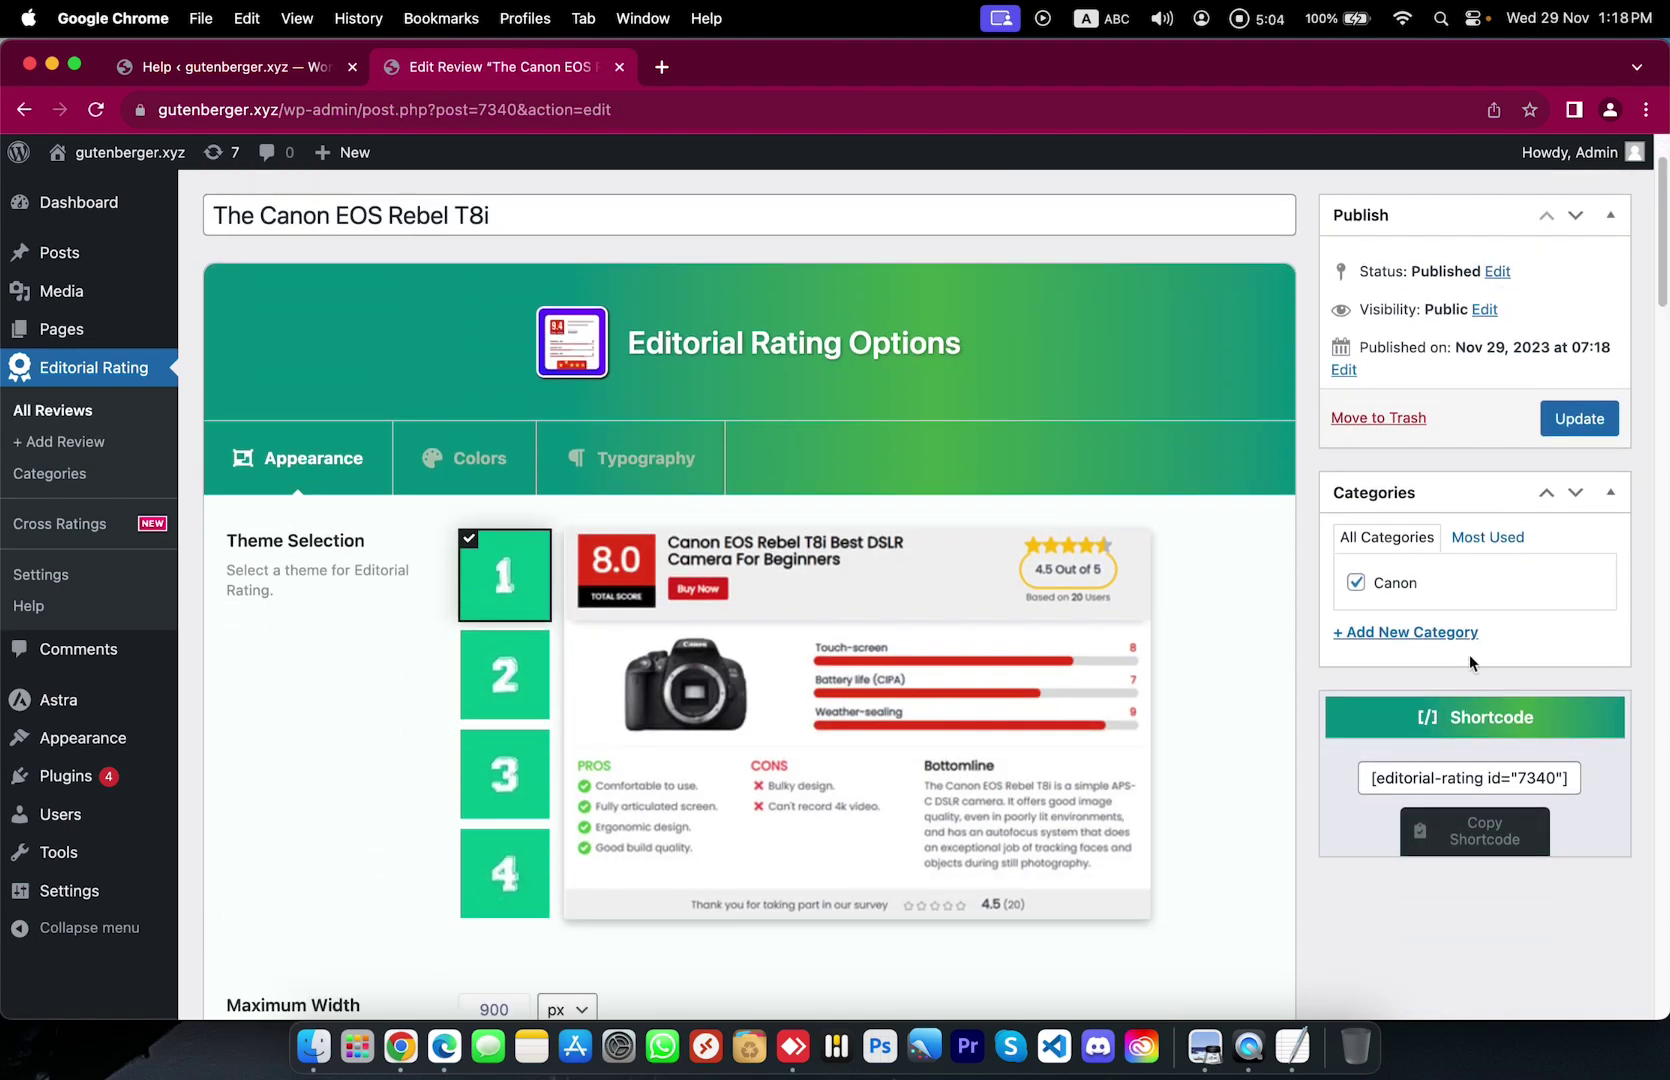
left_click(1483, 843)
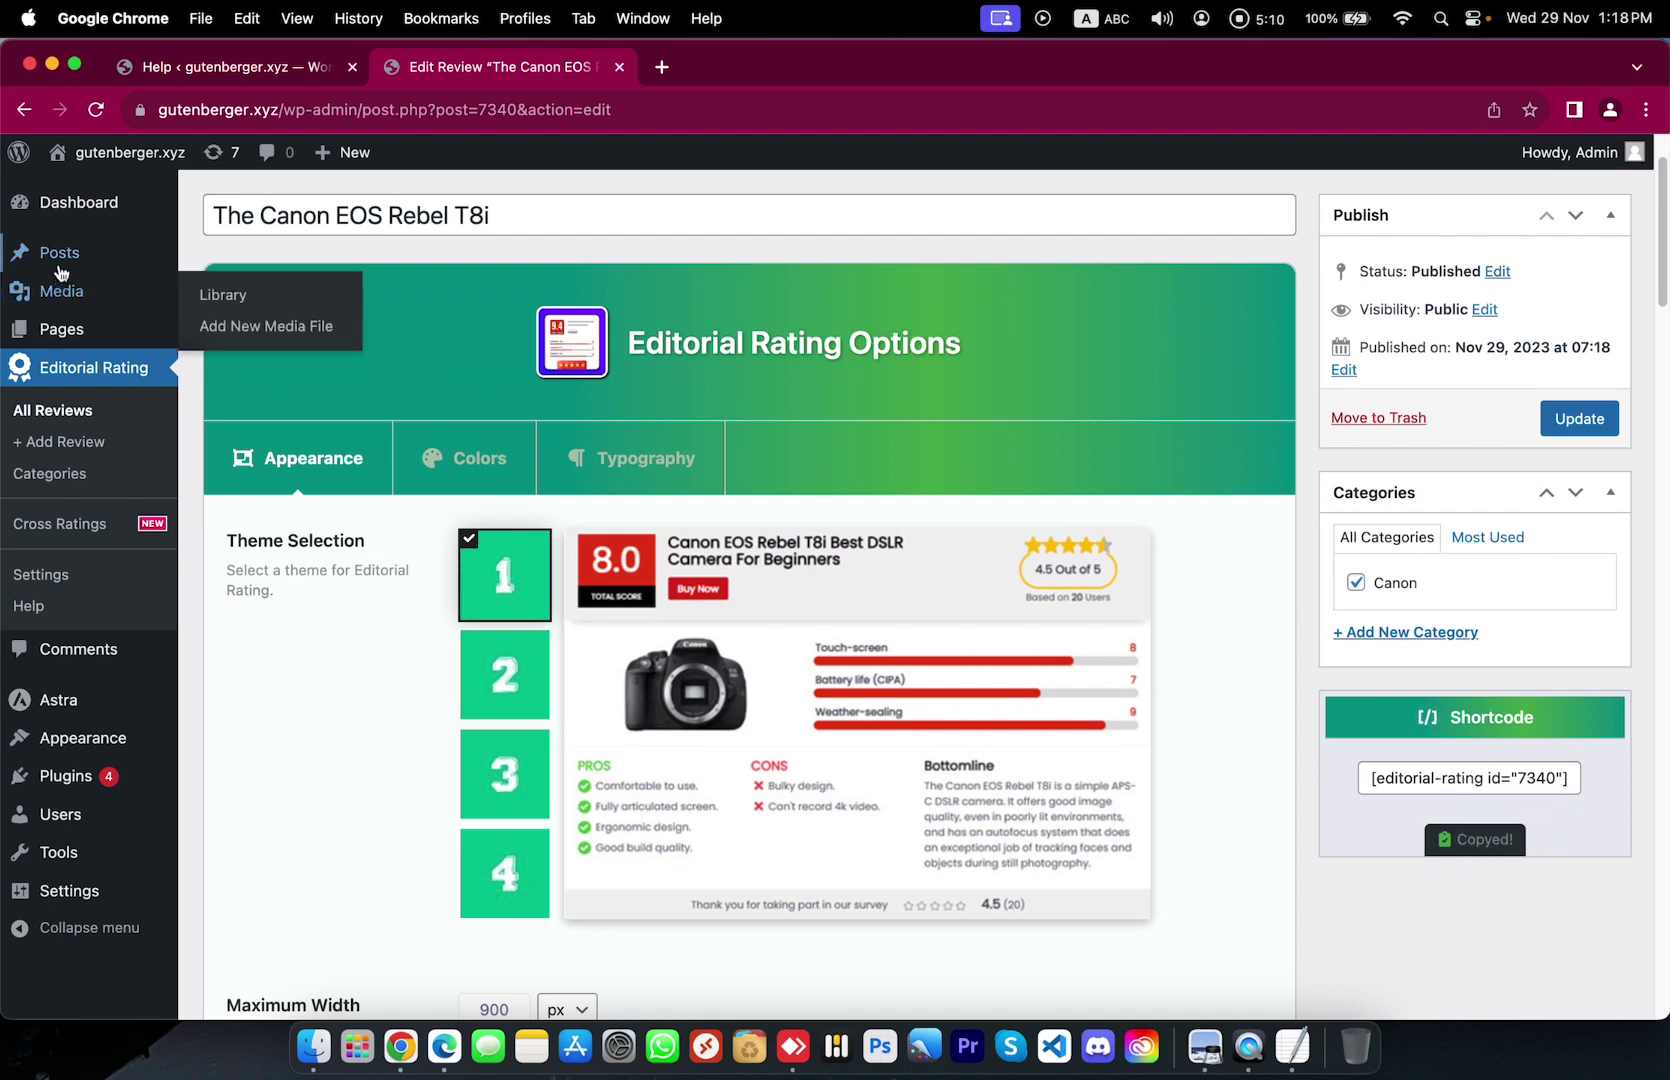
Step: Open the Mastering Photography post for editing from All Posts
mouse_move(62, 264)
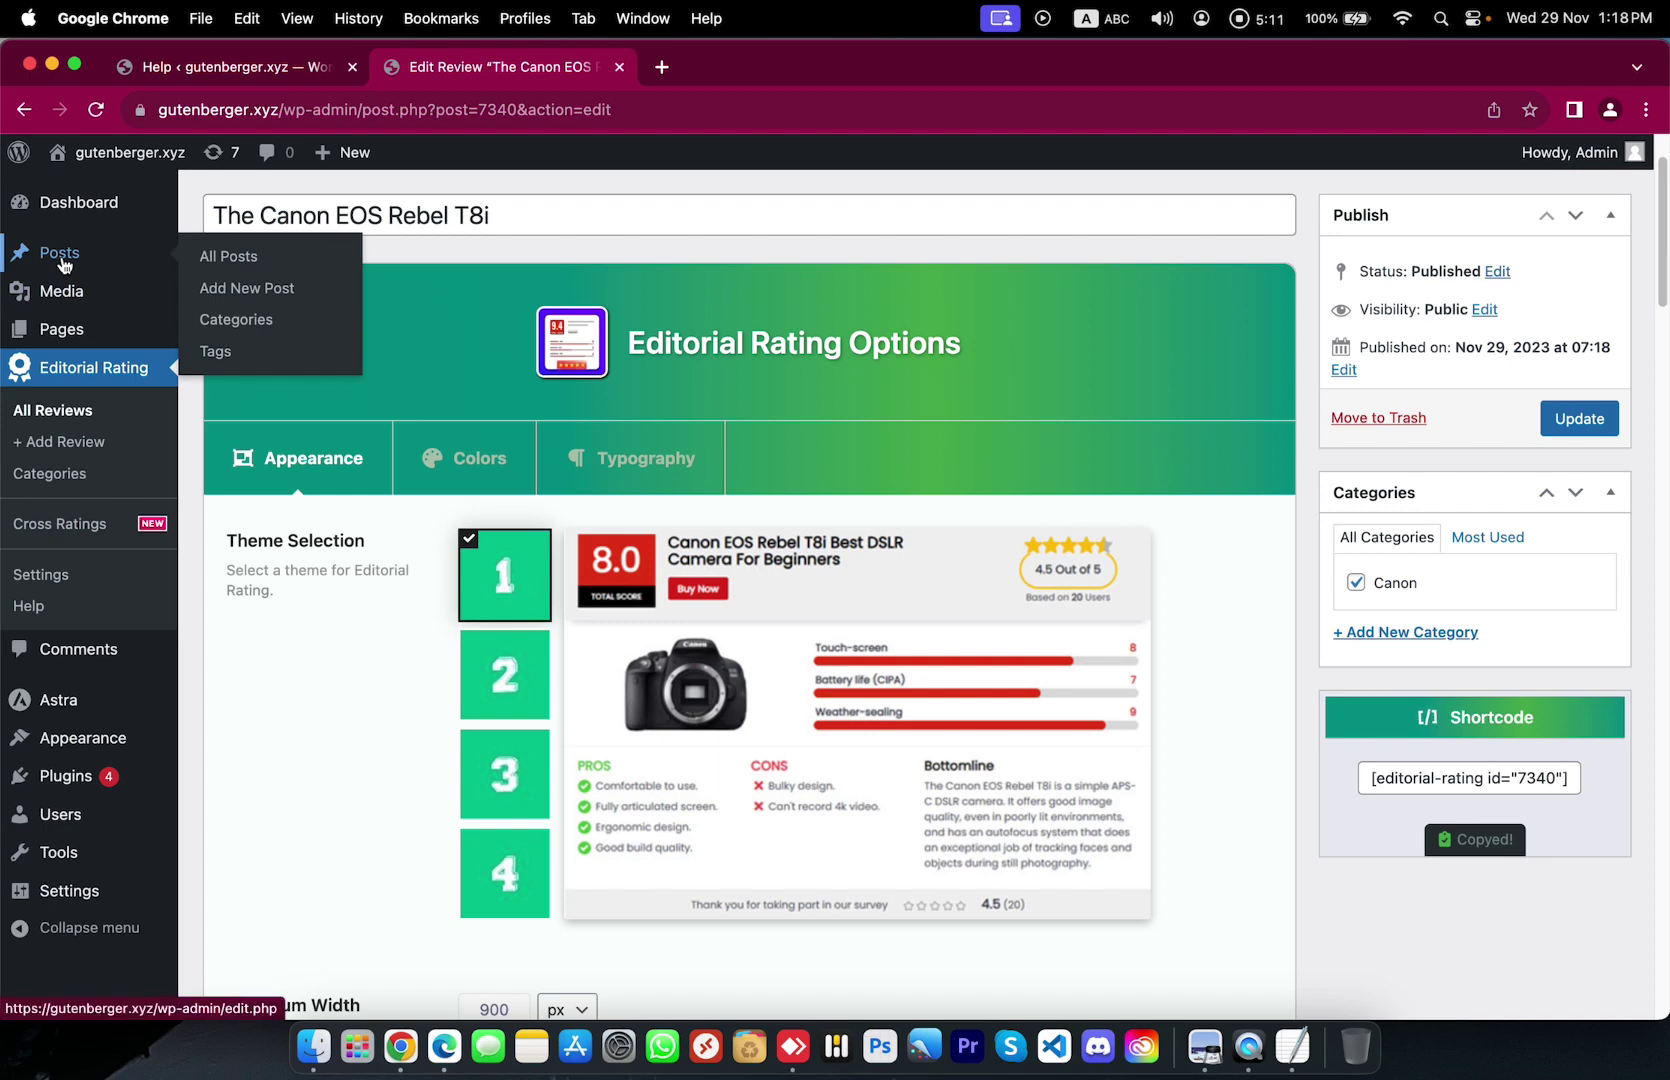
left_click(225, 257, "super")
left_click(762, 66)
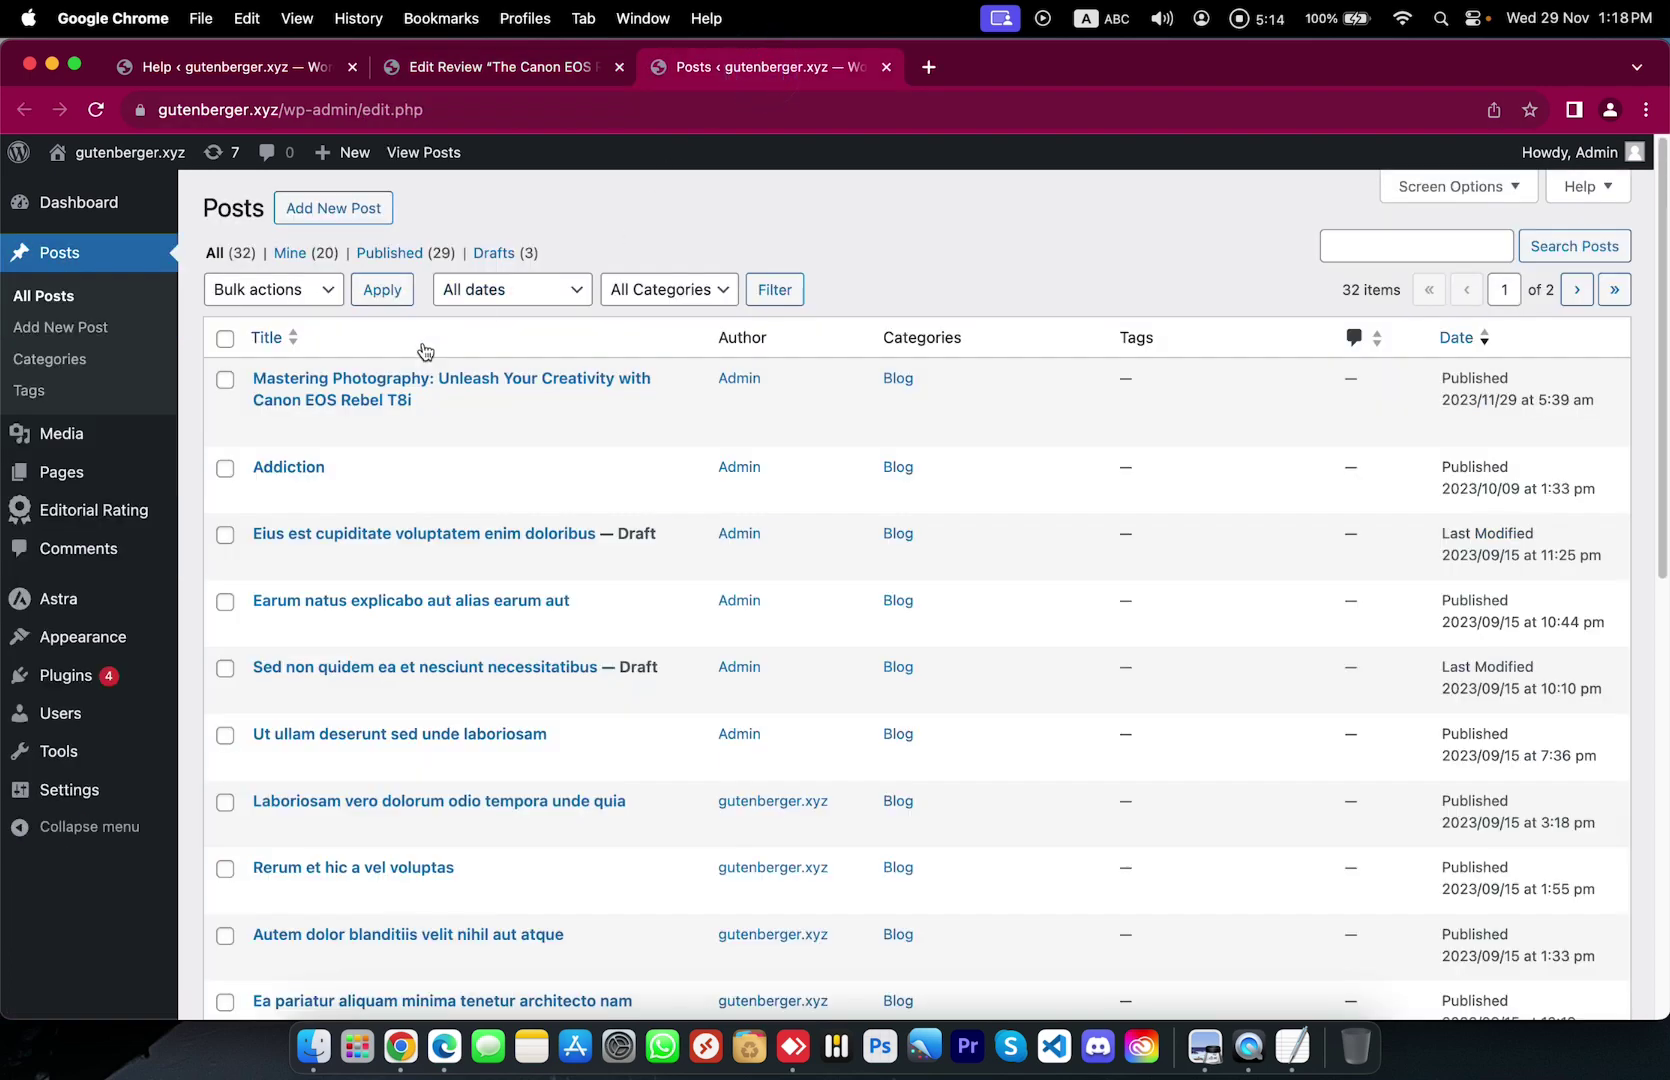
left_click(266, 430)
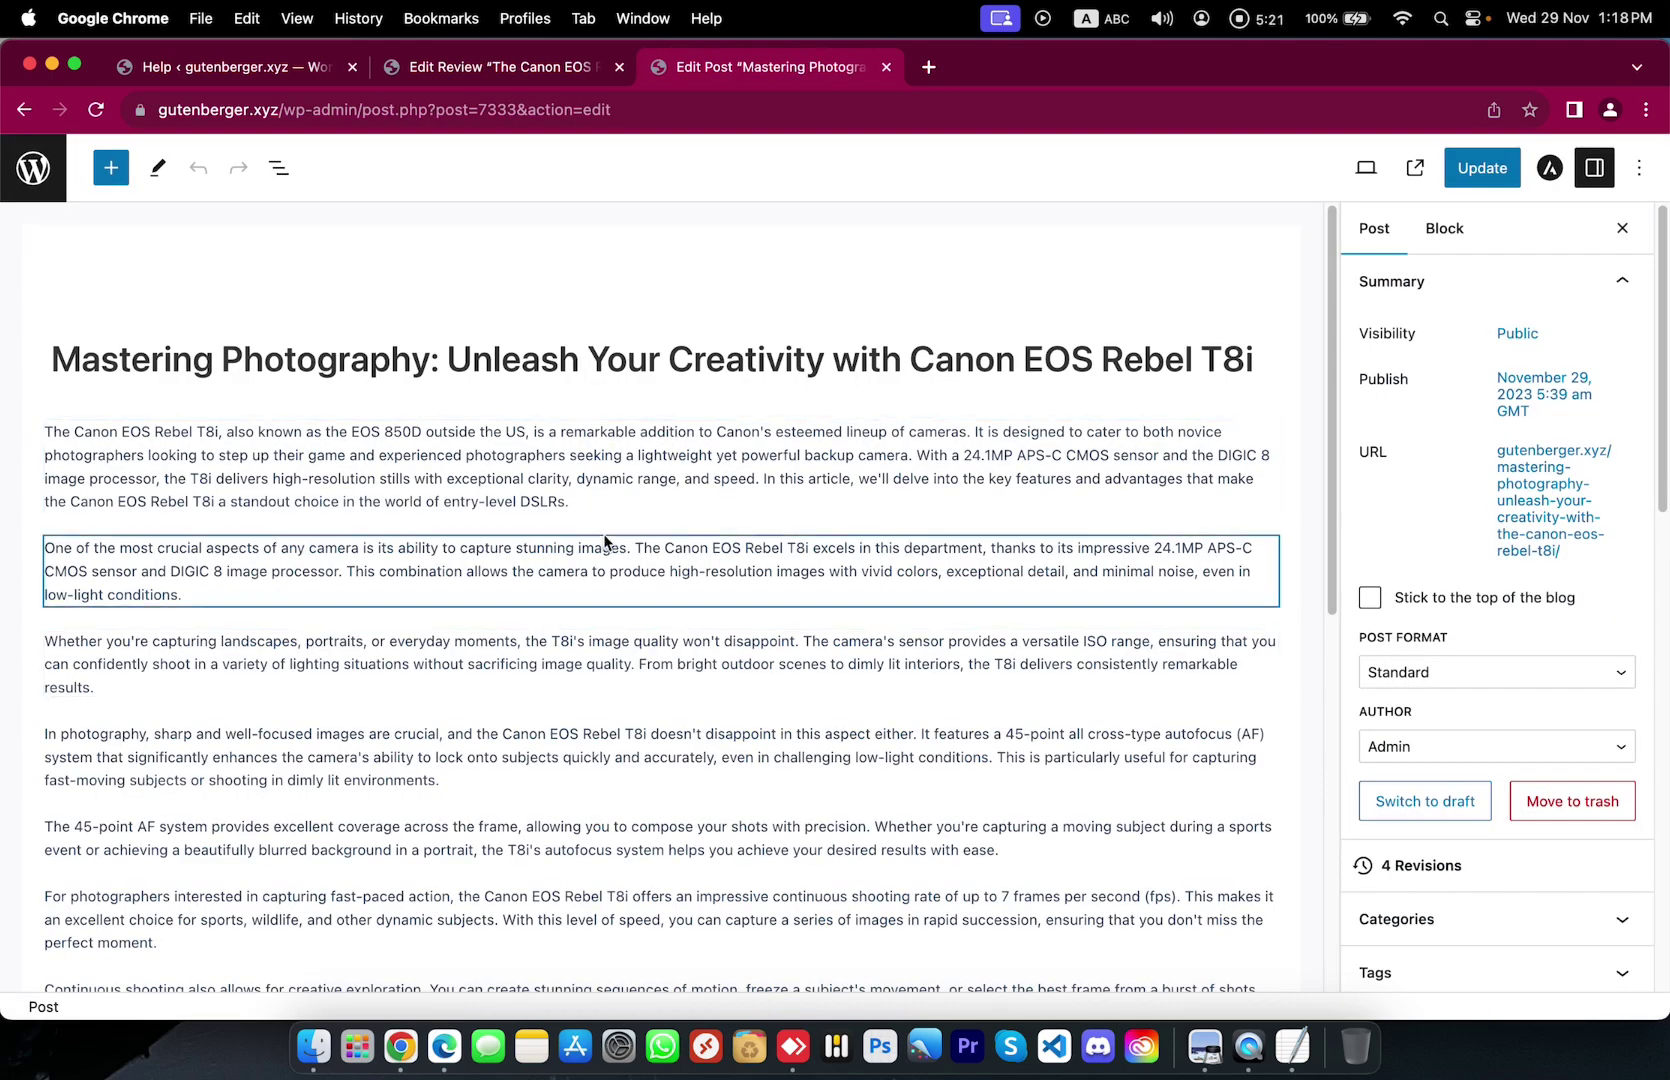
Step: Paste the review shortcode in a new block below the first paragraph, update, and view the post
left_click(588, 505)
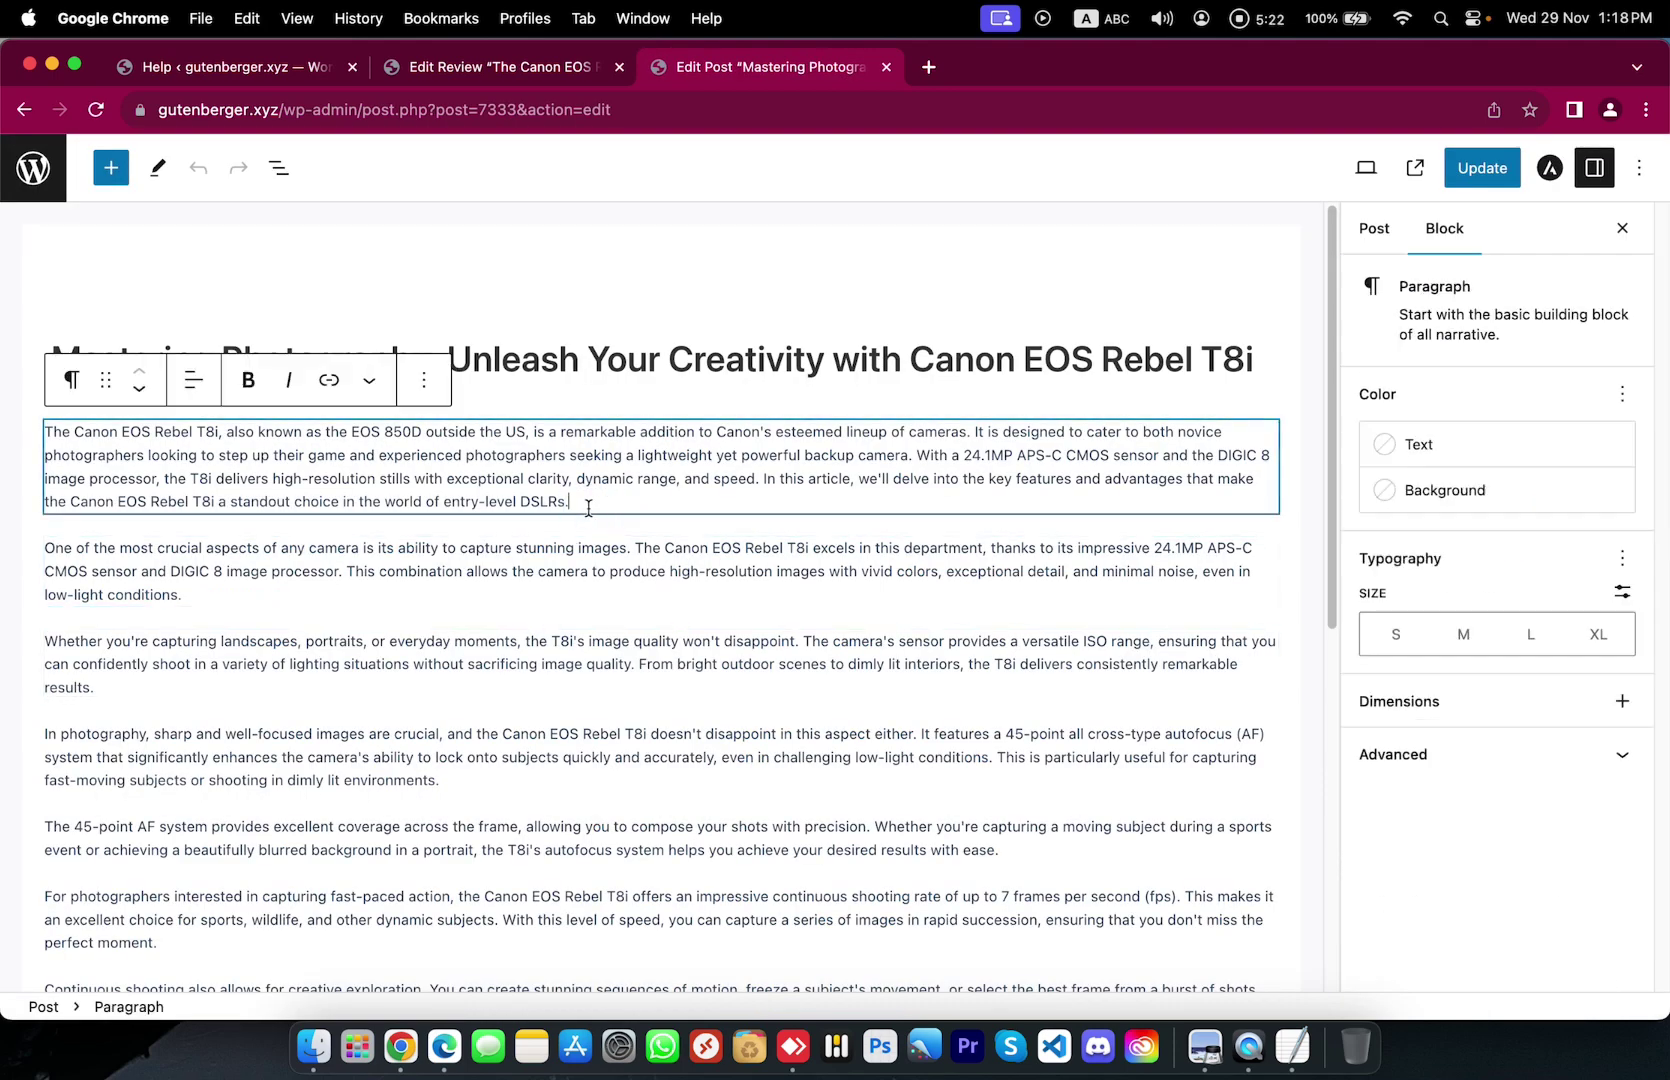
key("Return")
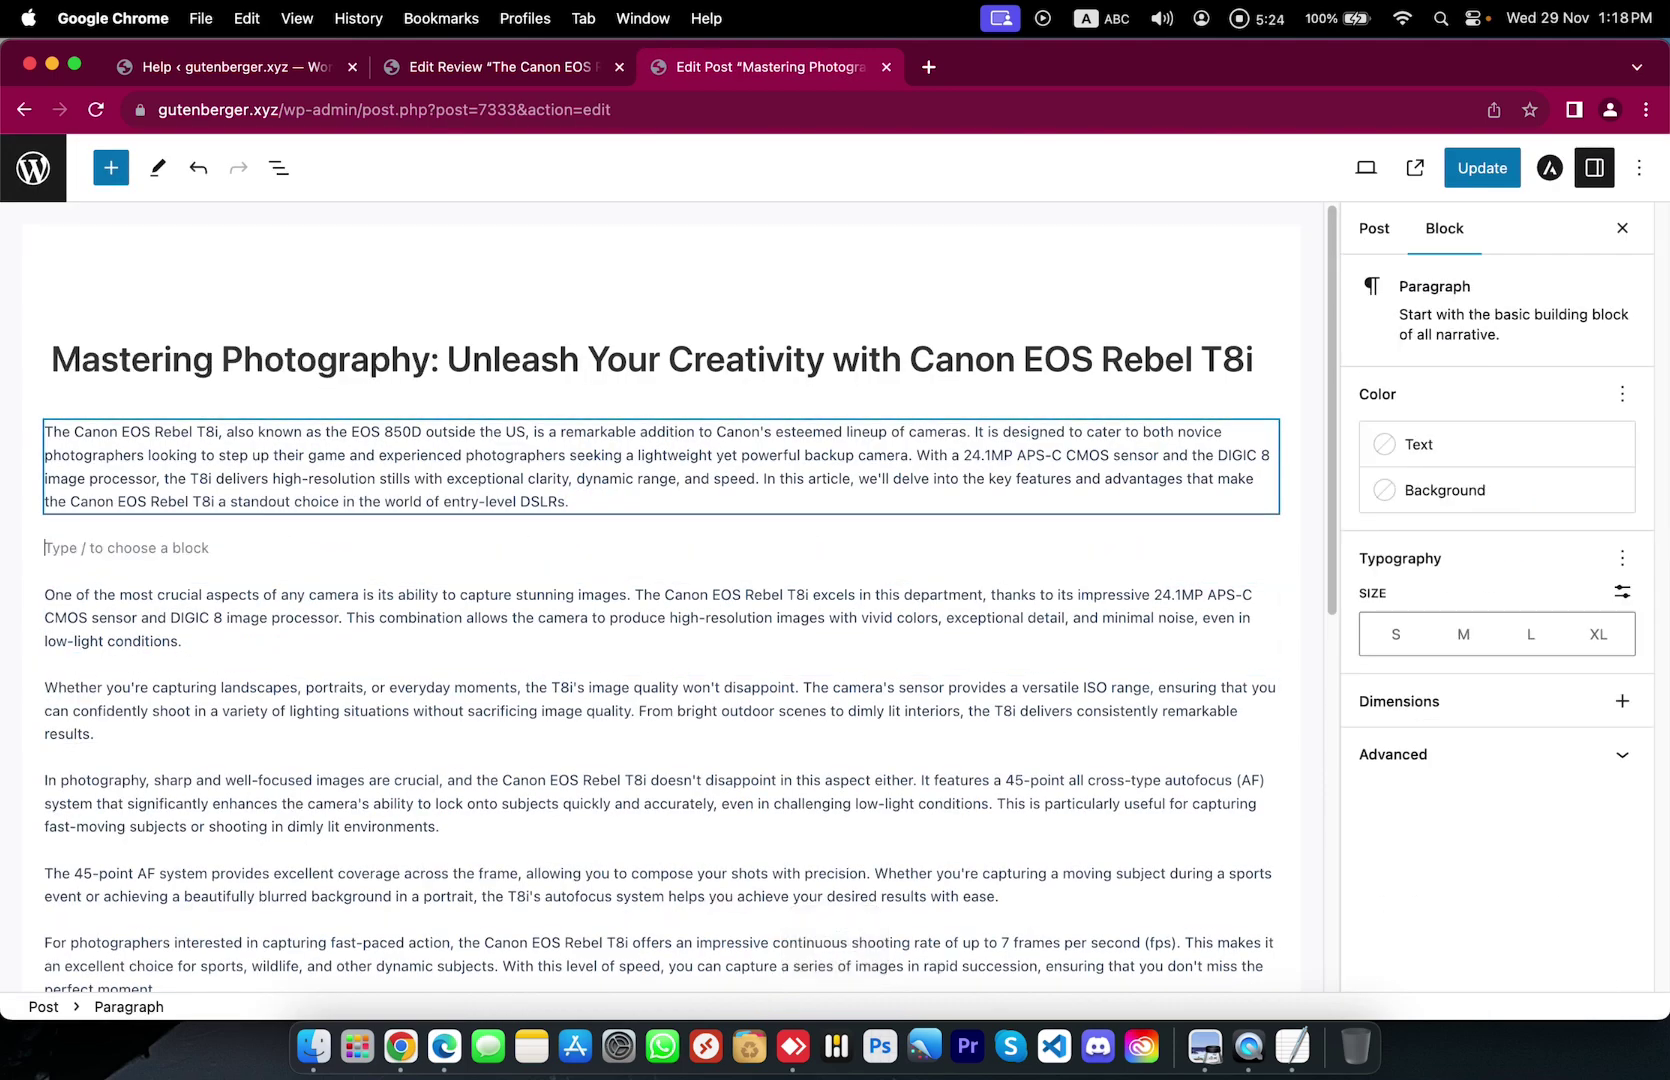
type("[editorial-rating id=\"7340\"]")
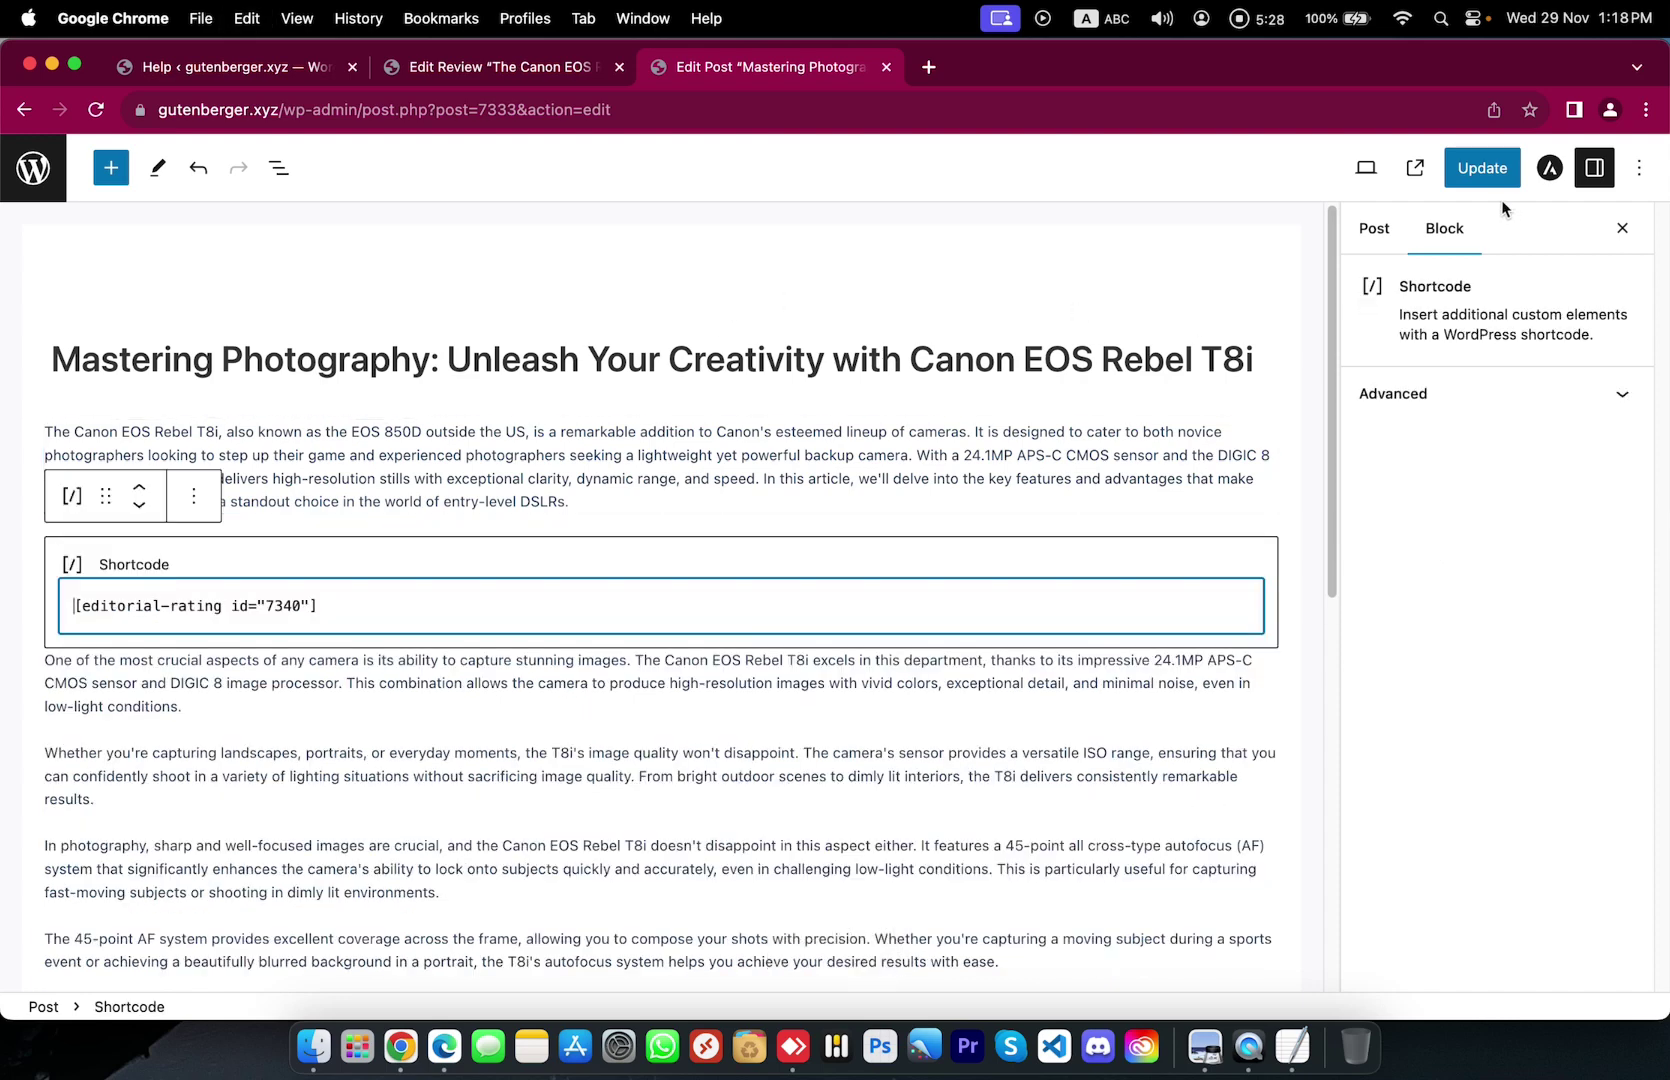
left_click(1480, 170)
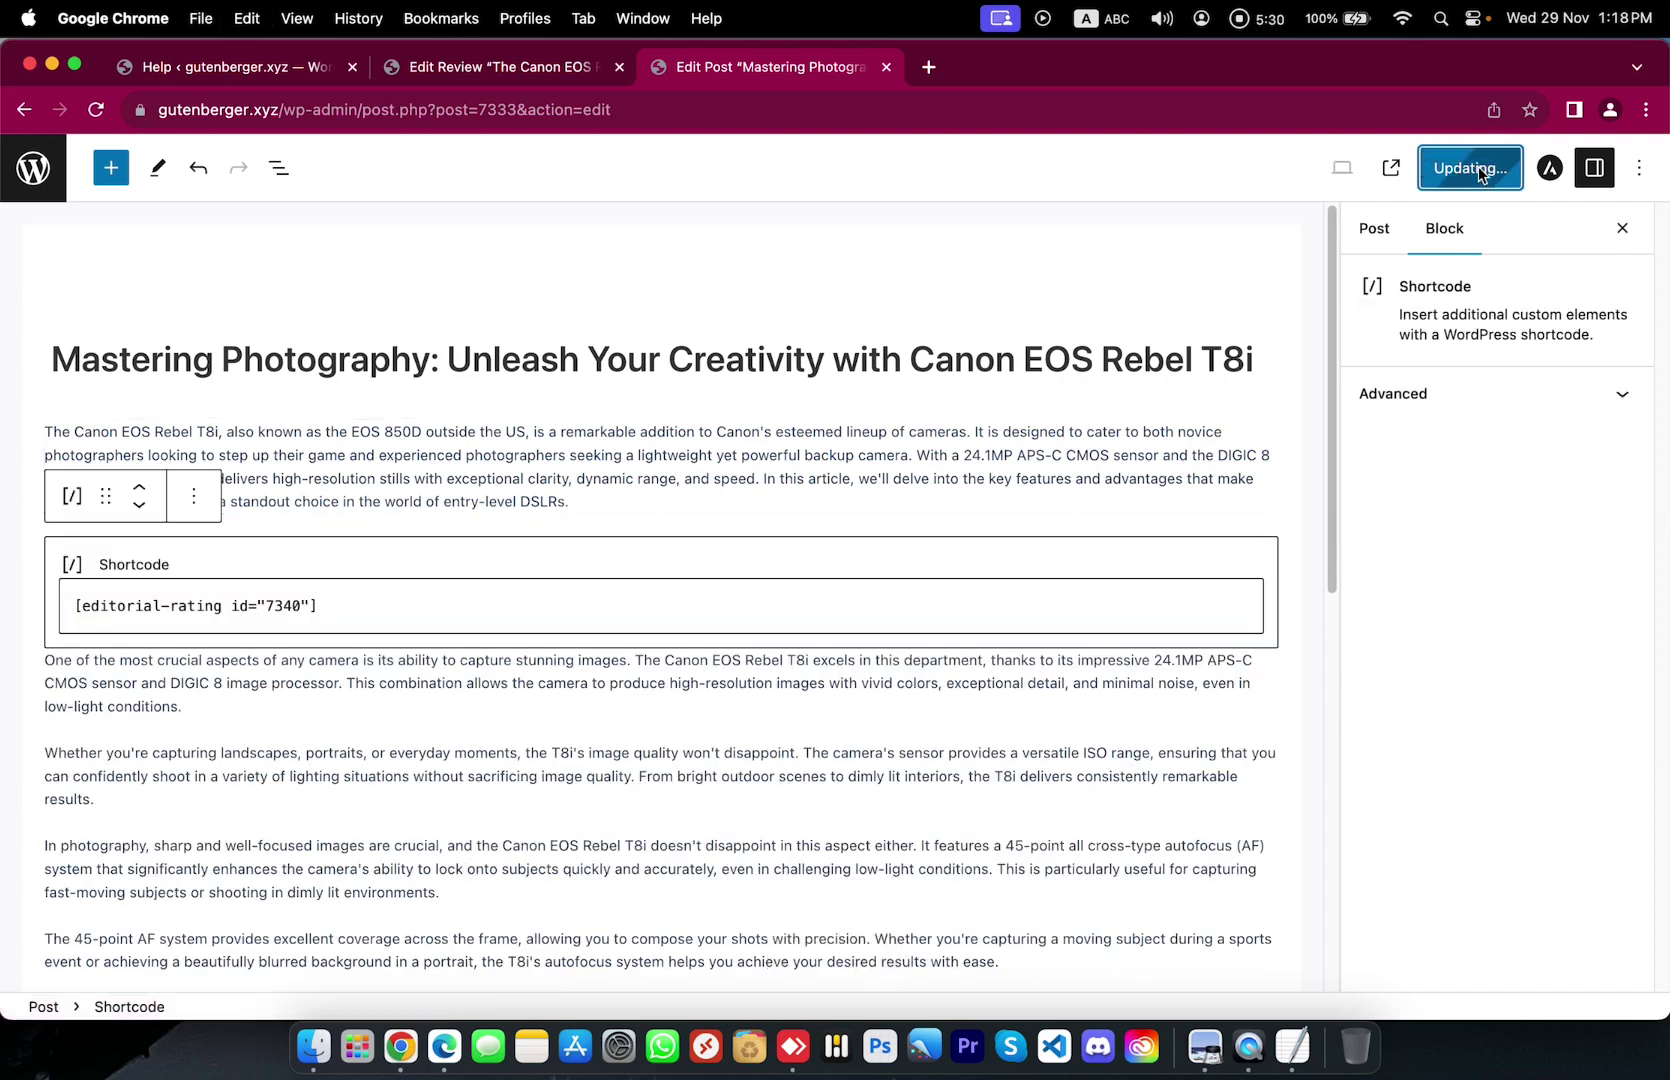
left_click(1410, 172)
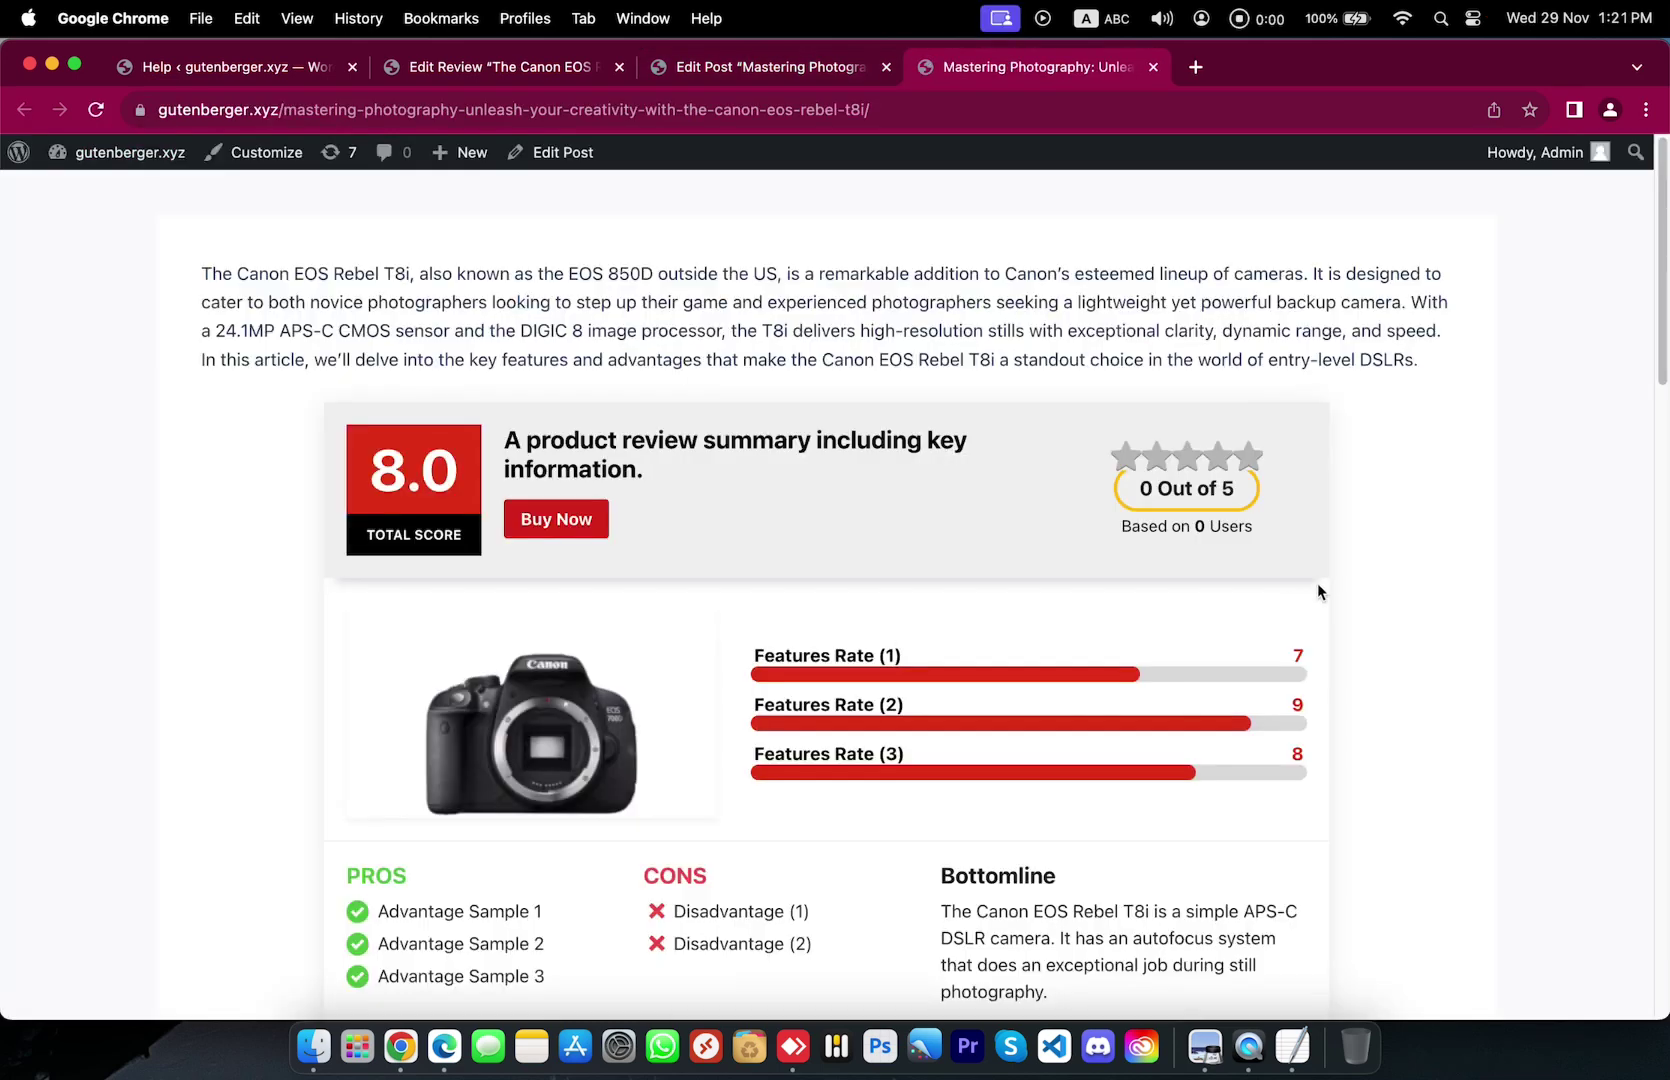
Step: Scroll down the published post to inspect the embedded 8.0 review box
left_click_drag(1665, 323, 1630, 362)
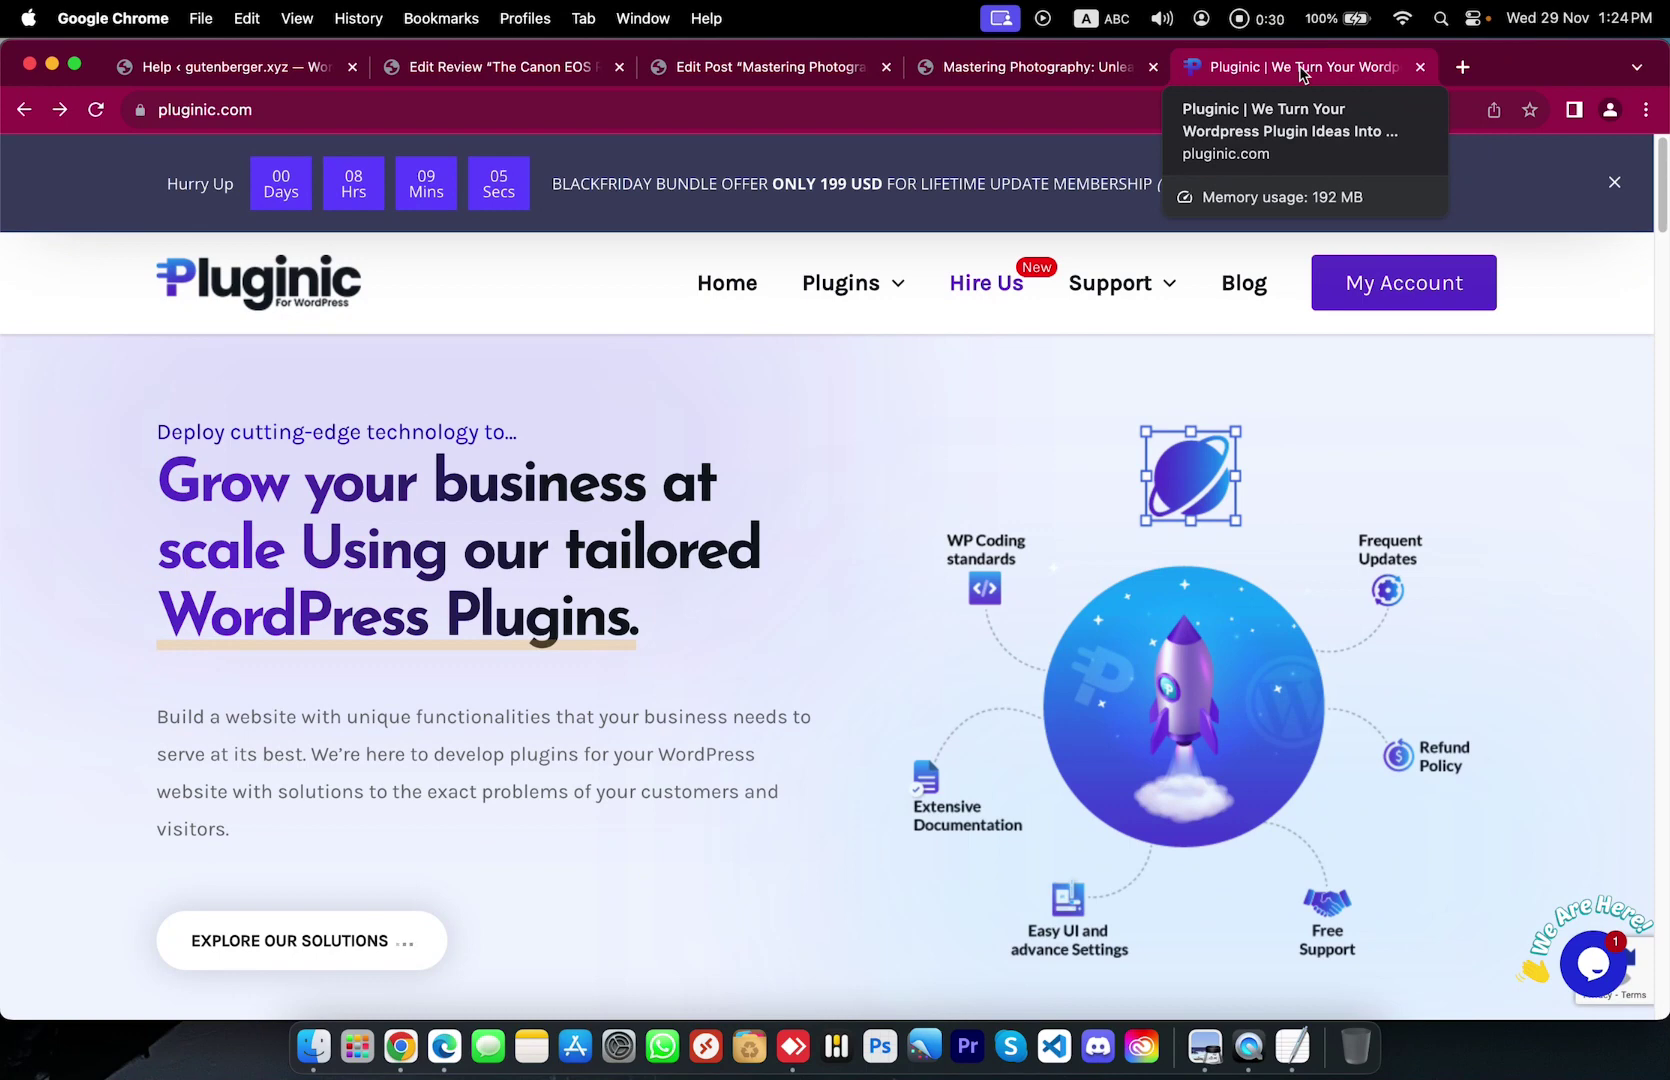
Step: Open the Editor Rating free demo page on Pluginic and scroll to the demo layouts
mouse_move(840, 287)
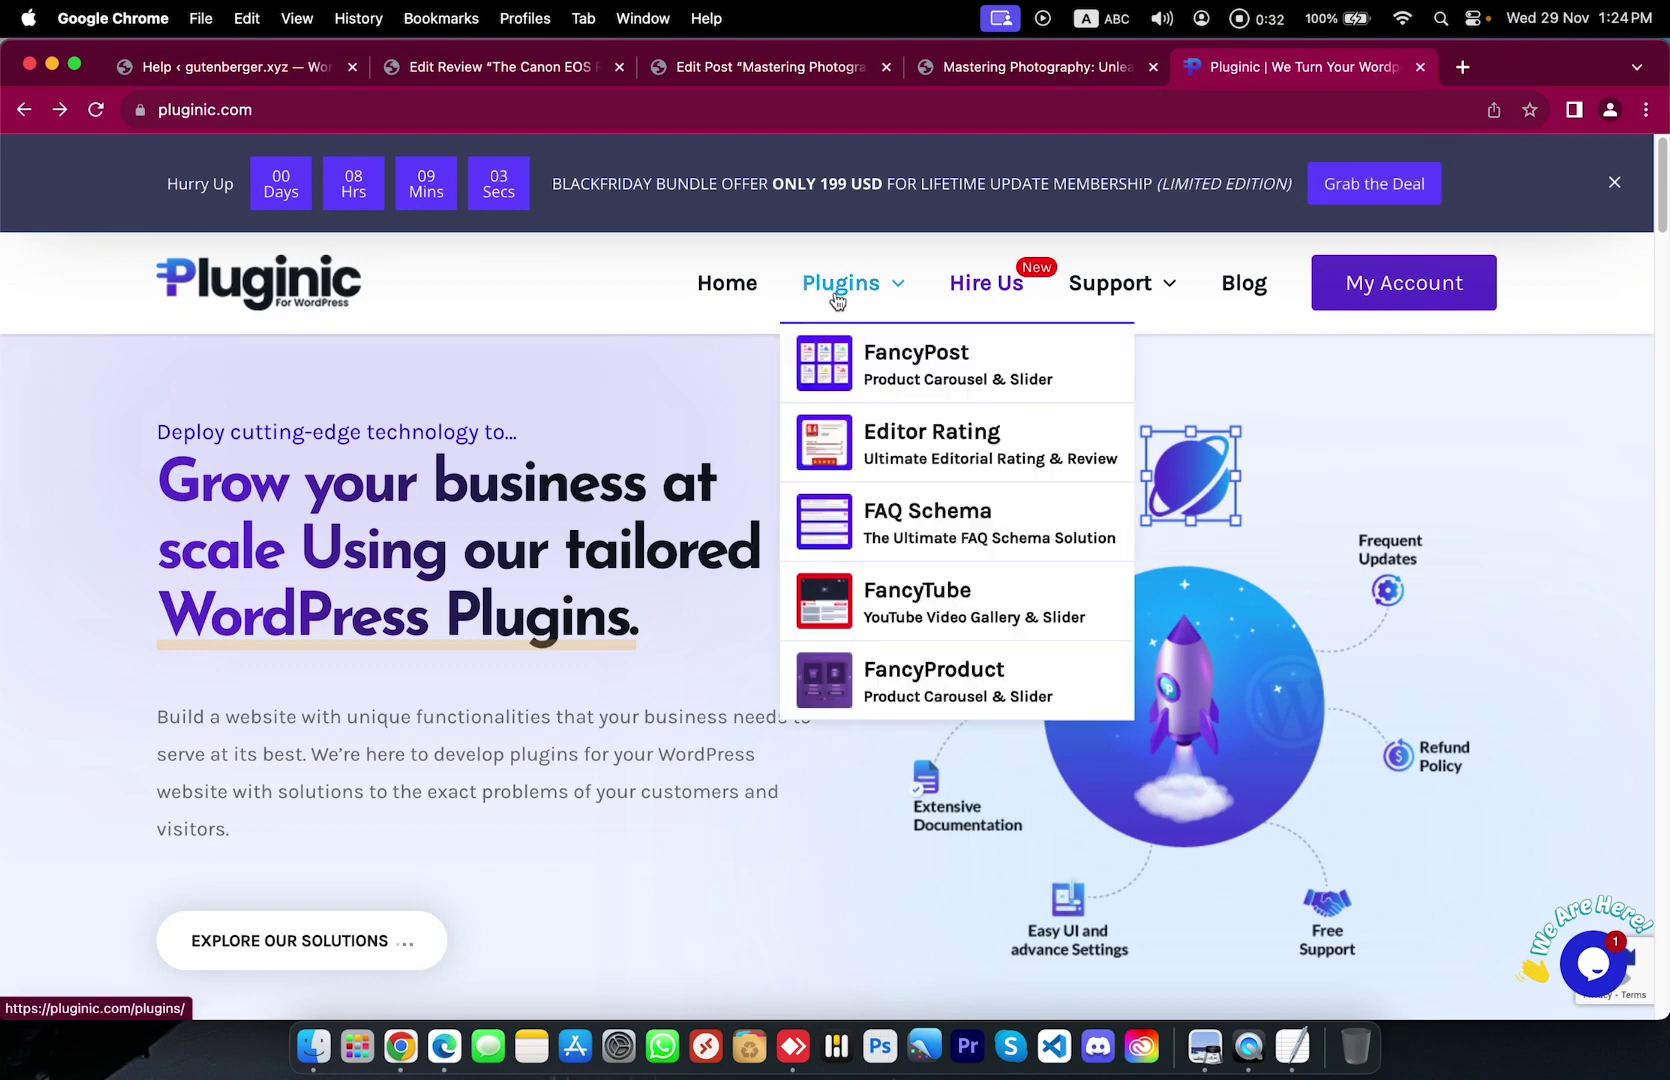
left_click(912, 436)
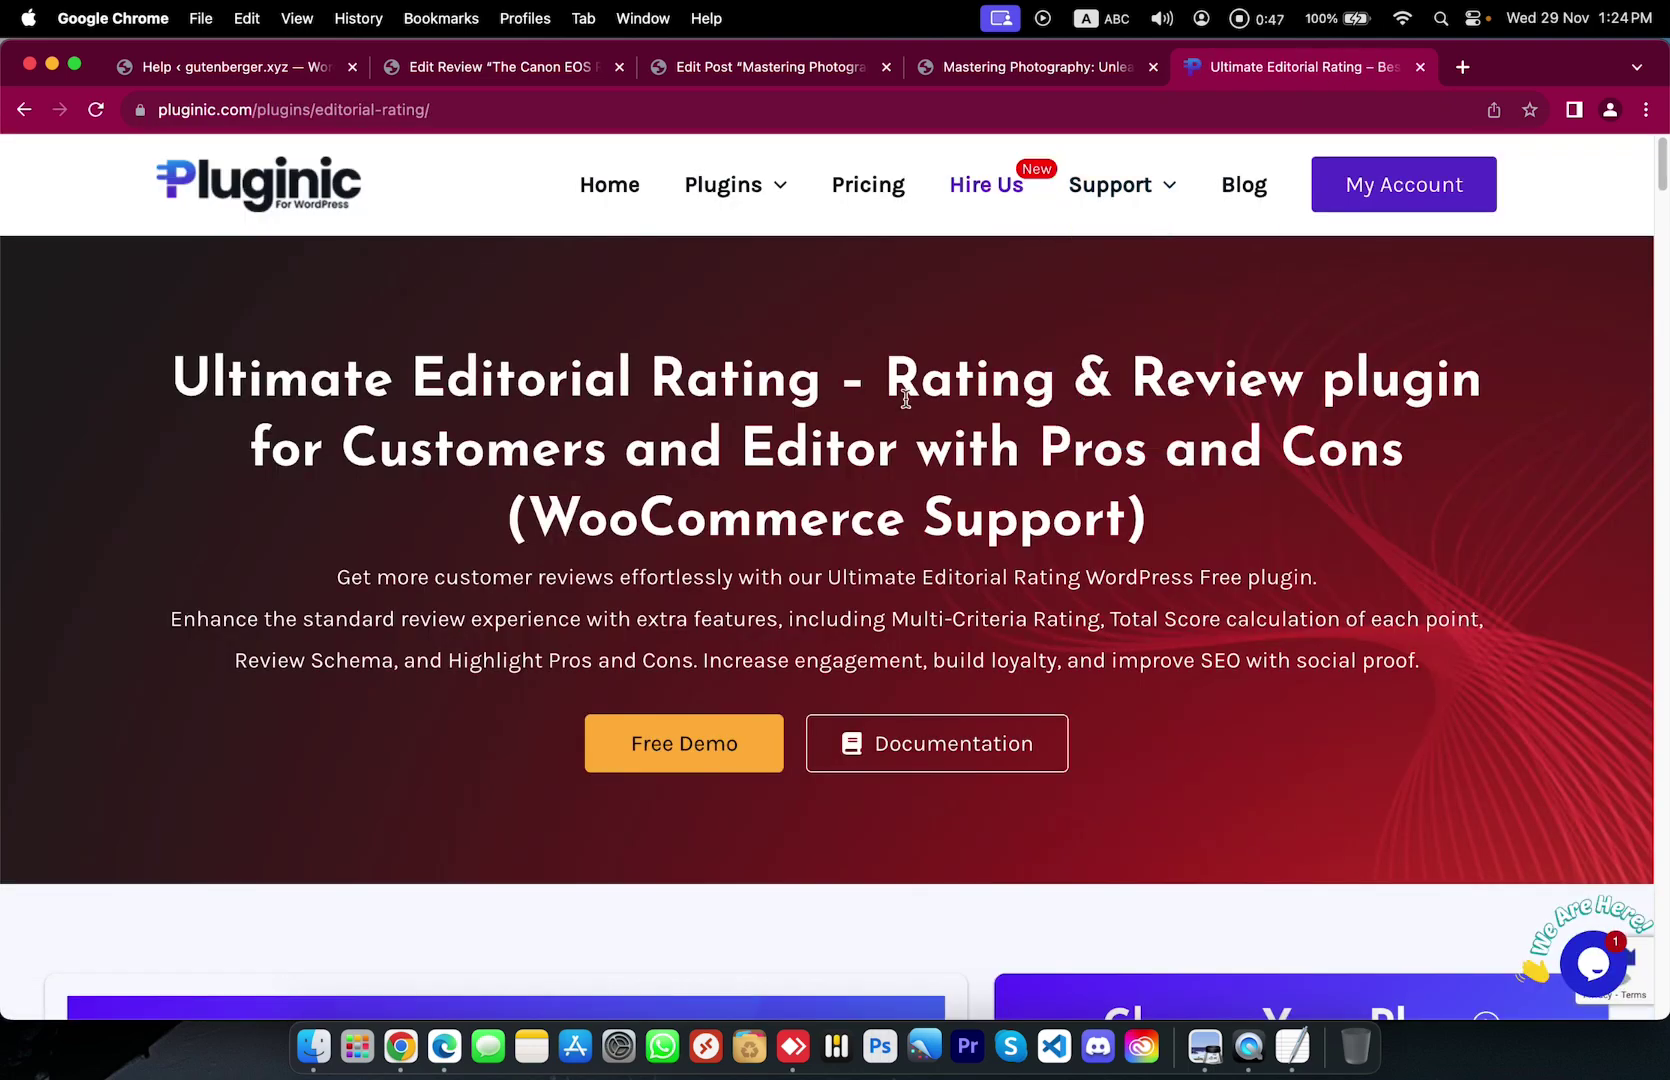
left_click(676, 771)
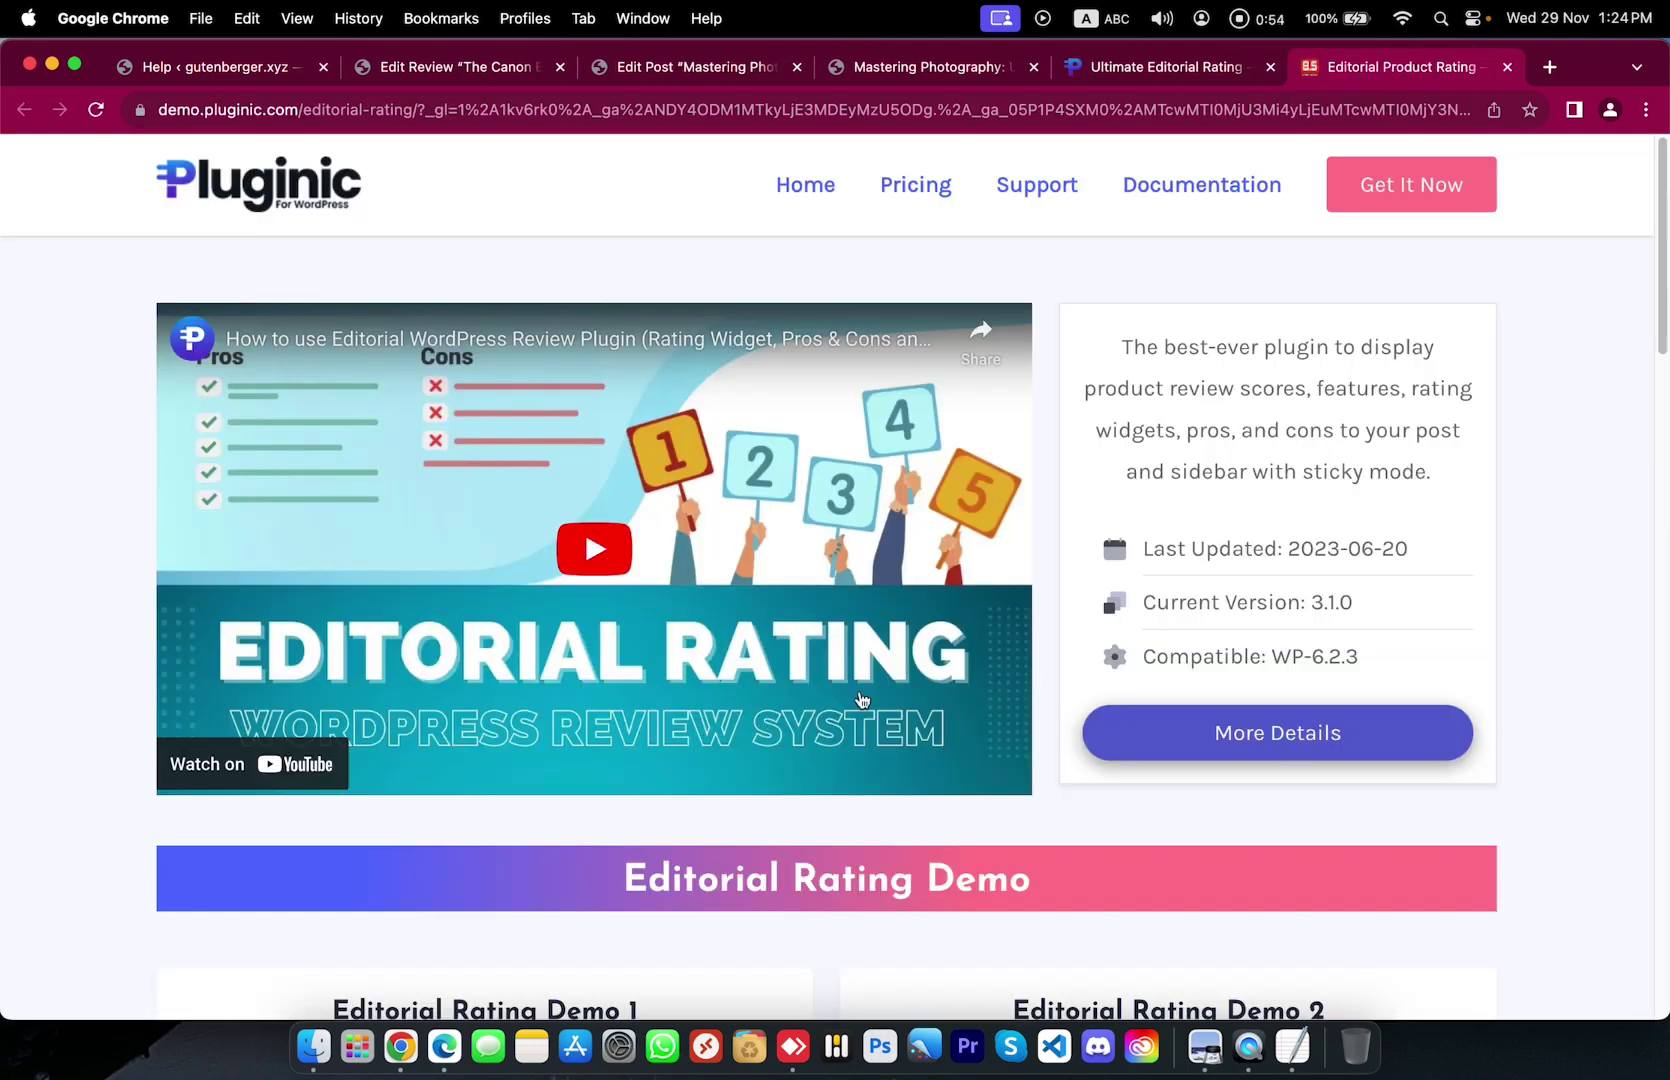
scroll(1500, 552, "down", 10)
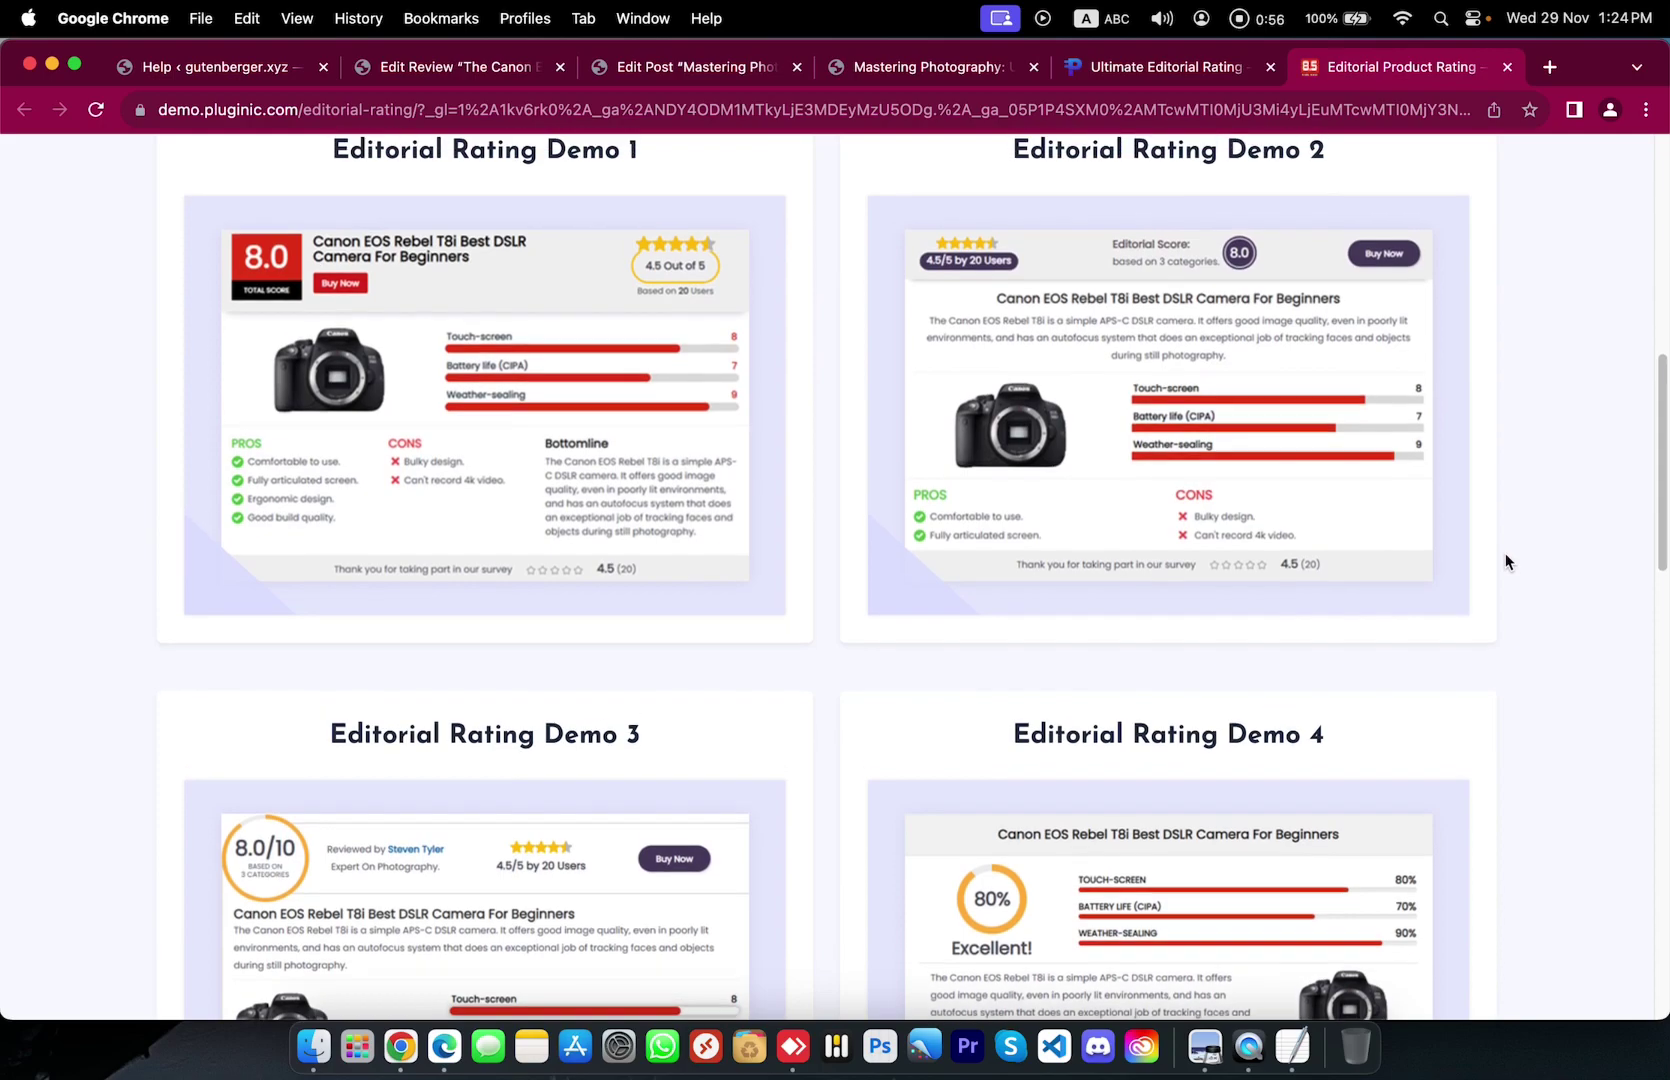